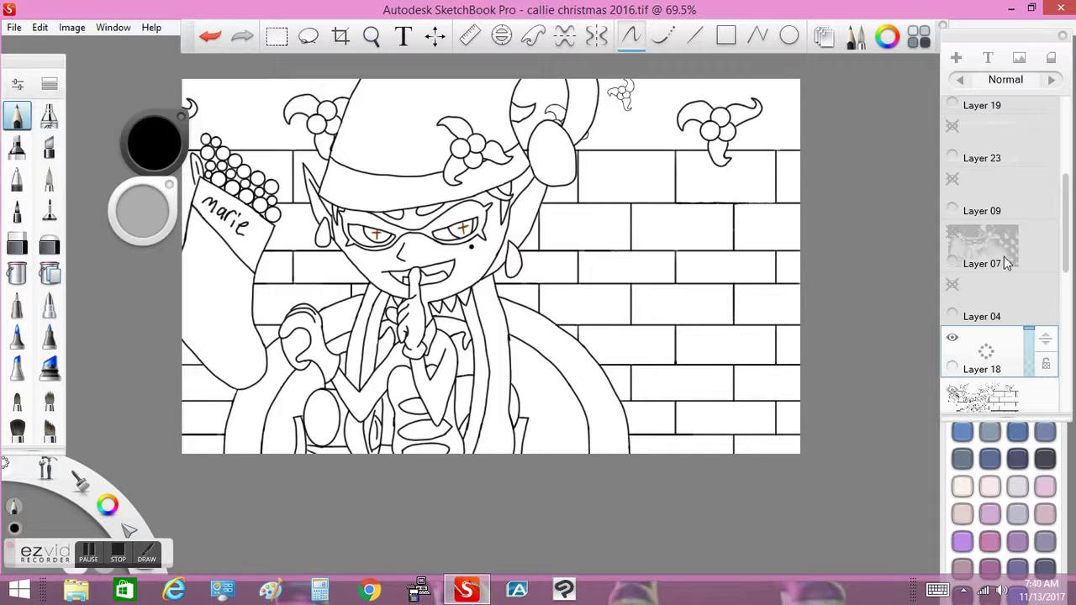
Paint over the elf character in white on Layer 18.
{"action": "key", "text": "e"}
{"action": "left_click_drag", "start_coordinate": [142, 210], "coordinate": [148, 205]}
{"action": "left_click_drag", "start_coordinate": [471, 126], "coordinate": [418, 204]}
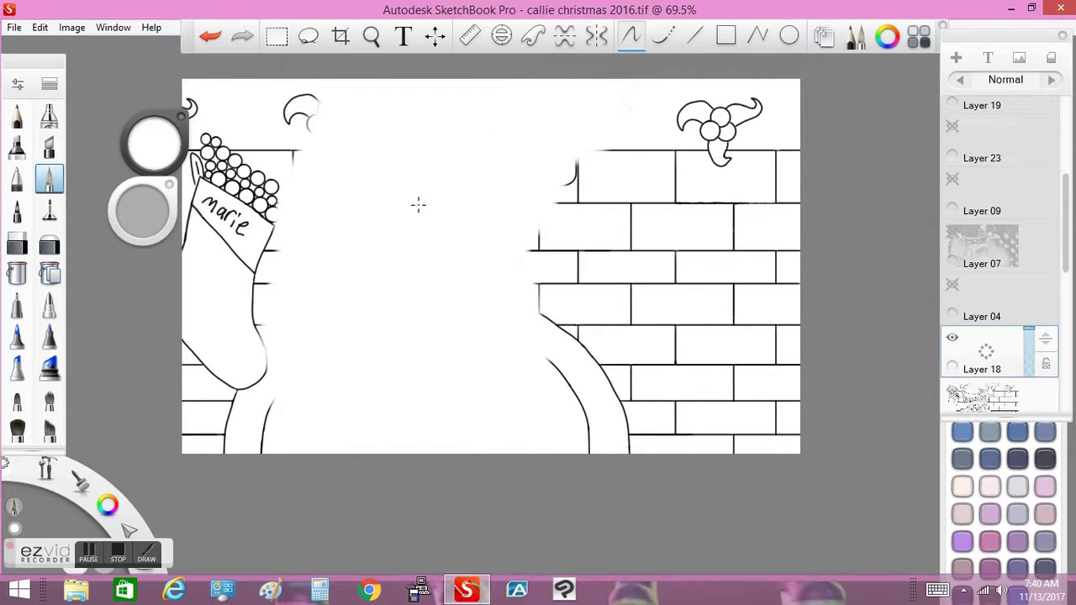
Add a new layer, try sketching a pointed mask shape in black pencil, and undo the strokes.
{"action": "left_click", "coordinate": [956, 58]}
{"action": "key", "text": "e"}
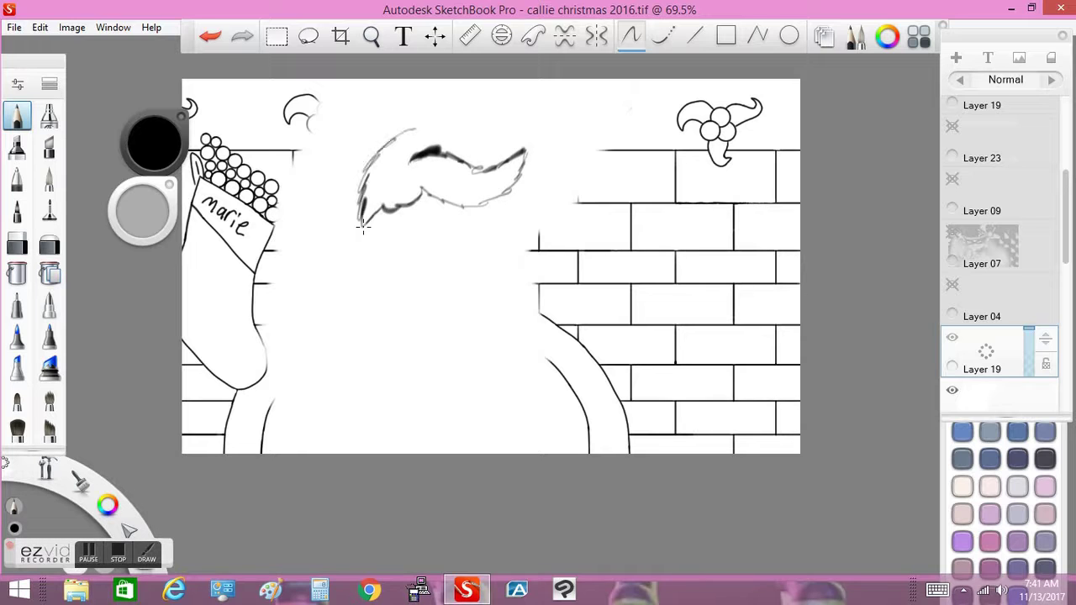
{"action": "key", "text": "ctrl+z"}
{"action": "key", "text": "ctrl+z"}
{"action": "key", "text": "ctrl+z"}
Hide Layer 19 and compare the drawing with Layer 18 hidden and shown.
{"action": "left_click", "coordinate": [953, 338]}
{"action": "scroll", "coordinate": [953, 338], "scroll_direction": "down", "scroll_amount": 2}
{"action": "left_click", "coordinate": [953, 314]}
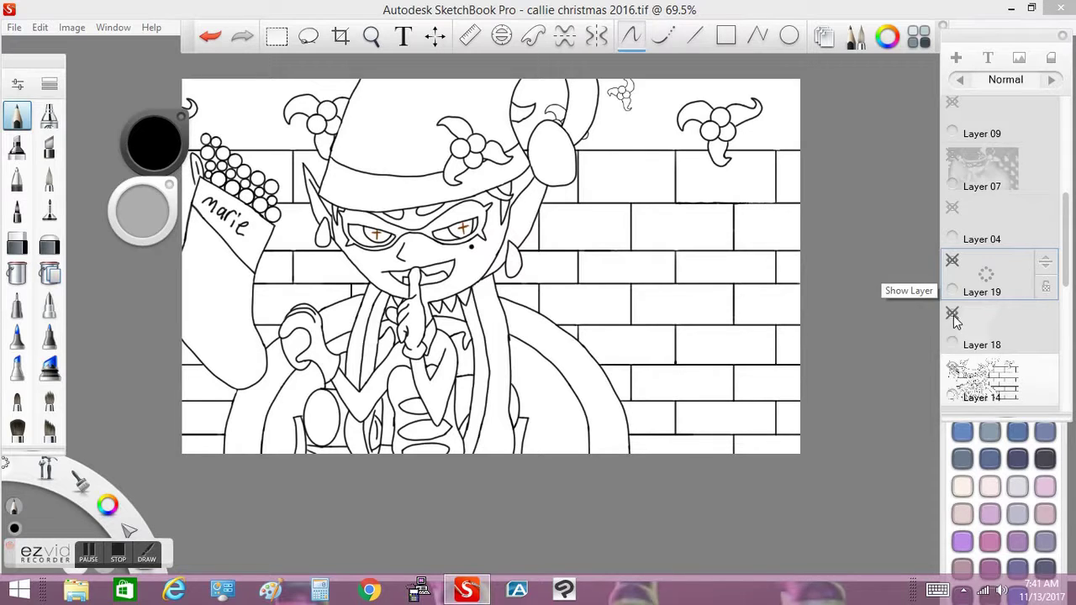
{"action": "left_click", "coordinate": [953, 314]}
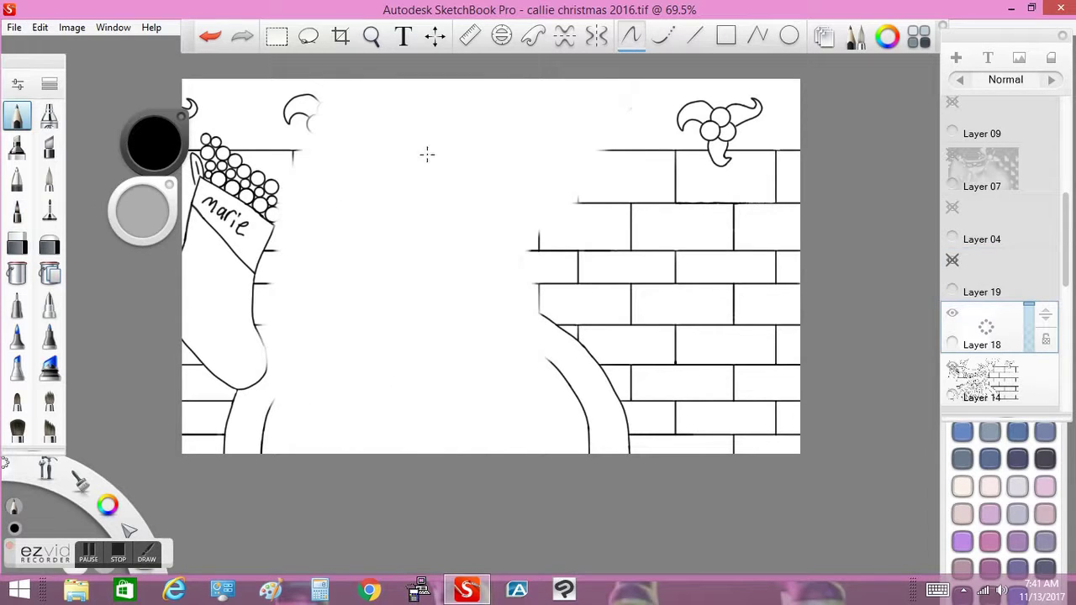
Try sketching a rounded hand shape around an Ellipse-guided circle beside the stocking, and undo its last strokes.
{"action": "left_click", "coordinate": [501, 36]}
{"action": "mouse_move", "coordinate": [373, 252]}
{"action": "left_mouse_down"}
{"action": "mouse_move", "coordinate": [314, 214]}
{"action": "mouse_move", "coordinate": [317, 235]}
{"action": "left_mouse_up"}
{"action": "key", "text": "ctrl+z"}
{"action": "key", "text": "ctrl+y"}
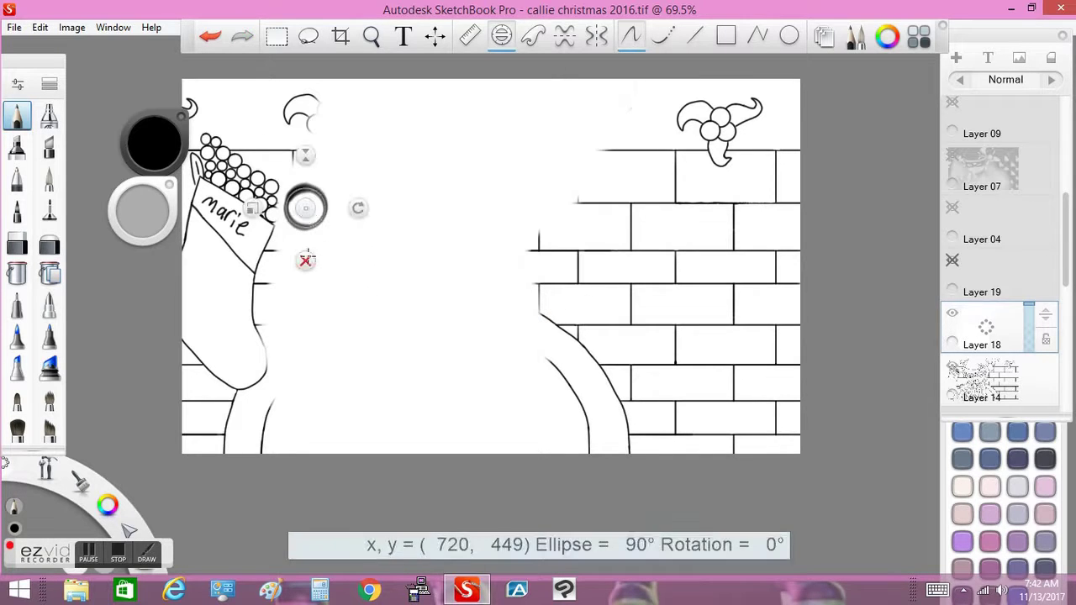
{"action": "scroll", "coordinate": [306, 223], "scroll_direction": "up", "scroll_amount": 3}
{"action": "scroll", "coordinate": [306, 223], "scroll_direction": "up", "scroll_amount": 1}
{"action": "key", "text": "ctrl+z"}
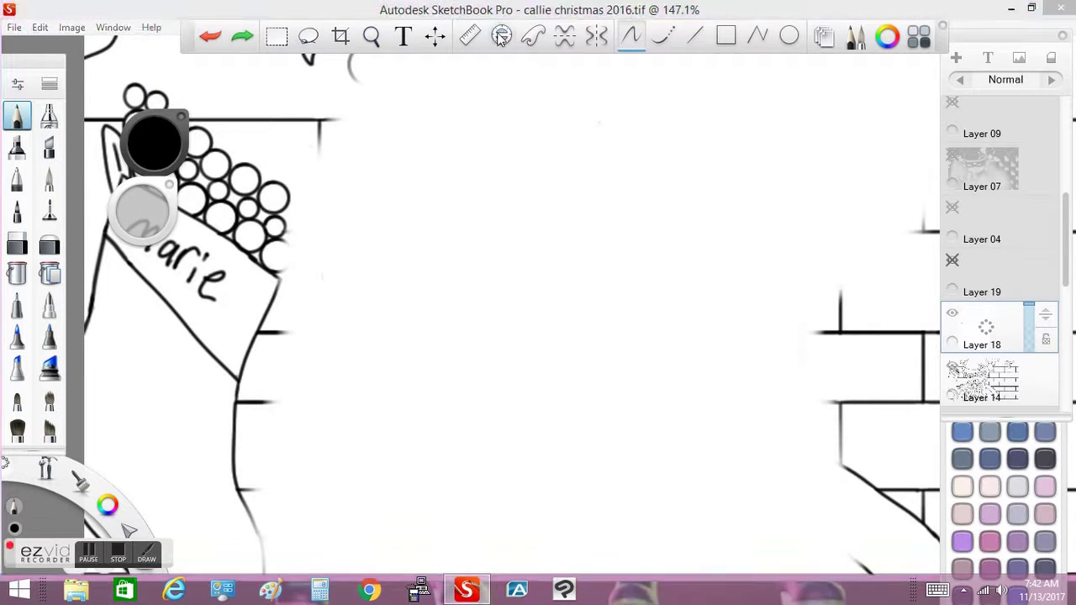
{"action": "key", "text": "ctrl+y"}
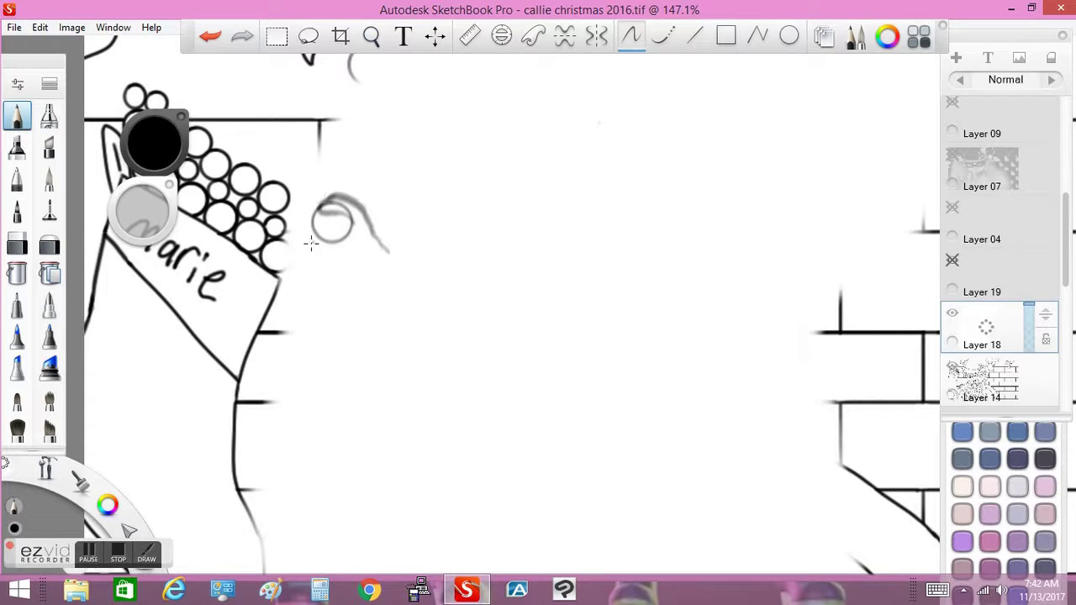
{"action": "left_click_drag", "start_coordinate": [337, 227], "coordinate": [404, 286]}
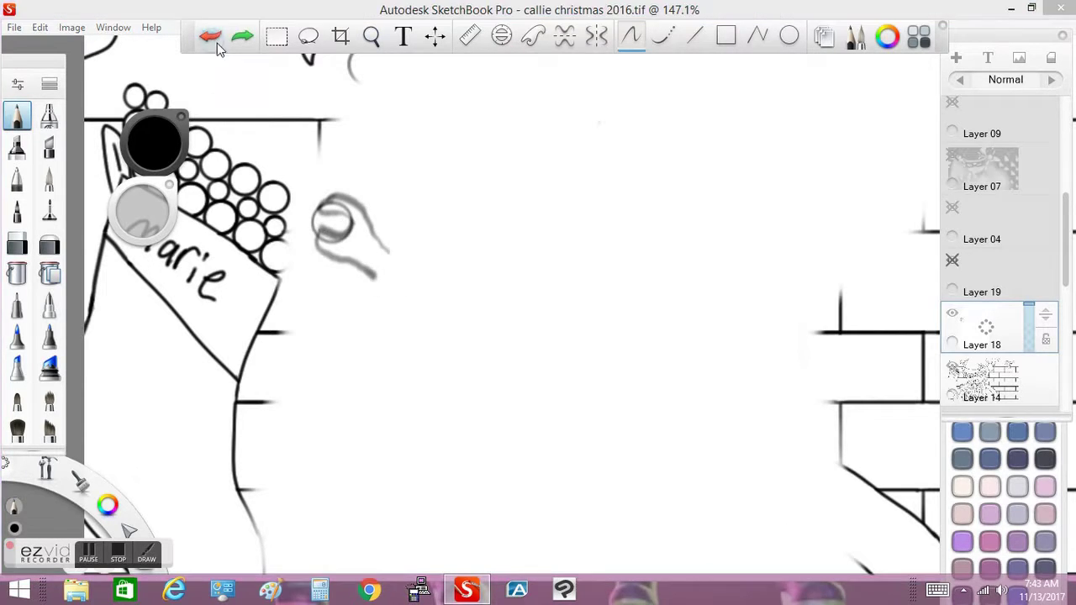
{"action": "left_click", "coordinate": [211, 37]}
{"action": "left_click", "coordinate": [211, 37]}
Remove the white cover layer, Layer 18, and make Layer 19 visible.
{"action": "left_click", "coordinate": [371, 37]}
{"action": "left_click_drag", "start_coordinate": [377, 204], "coordinate": [366, 221]}
{"action": "scroll", "coordinate": [366, 220], "scroll_direction": "down", "scroll_amount": 3}
{"action": "scroll", "coordinate": [366, 220], "scroll_direction": "up", "scroll_amount": 1}
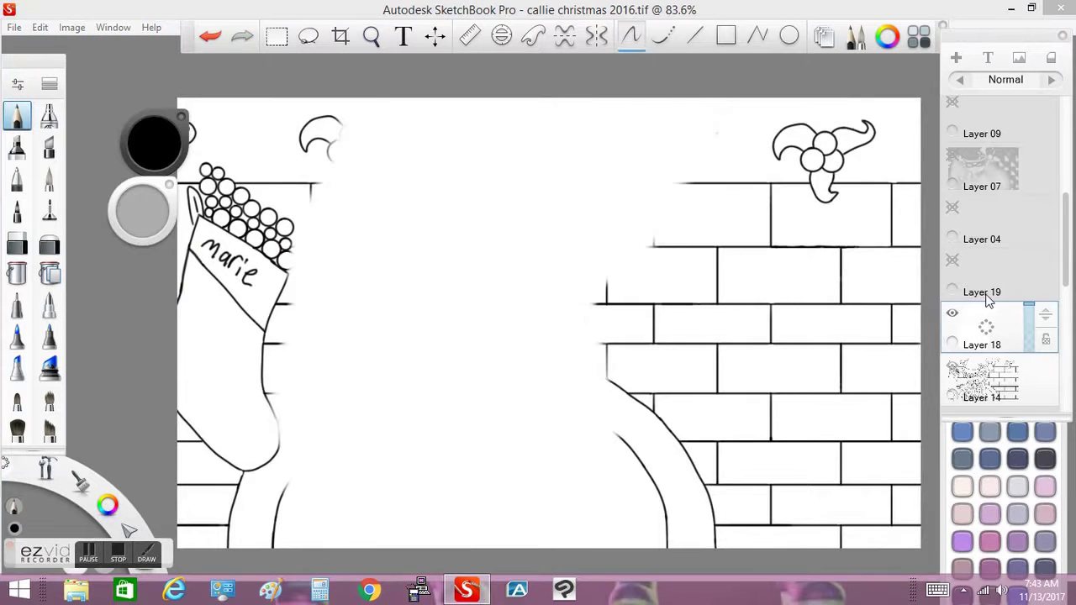
{"action": "left_click", "coordinate": [955, 267]}
{"action": "left_click", "coordinate": [955, 268]}
Draw a new inner edge for the raised forearm on Layer 14 using Steady/Predictive stroke inking, curving down to the elbow.
{"action": "left_click", "coordinate": [371, 36]}
{"action": "mouse_move", "coordinate": [535, 347]}
{"action": "left_mouse_down"}
{"action": "mouse_move", "coordinate": [570, 313]}
{"action": "mouse_move", "coordinate": [471, 267]}
{"action": "left_mouse_up"}
{"action": "left_click", "coordinate": [17, 179]}
{"action": "left_click", "coordinate": [663, 36]}
{"action": "left_click_drag", "start_coordinate": [449, 353], "coordinate": [478, 414]}
{"action": "left_click_drag", "start_coordinate": [529, 193], "coordinate": [478, 412]}
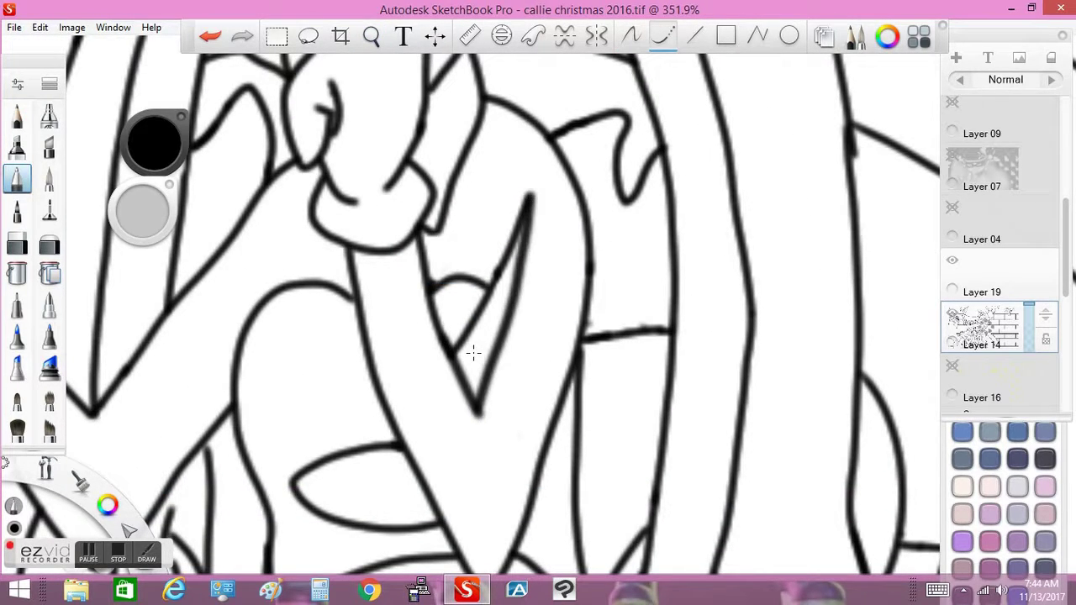
Erase the old inner forearm line and redraw the short chest arc so it meets the new edge.
{"action": "key", "text": "e"}
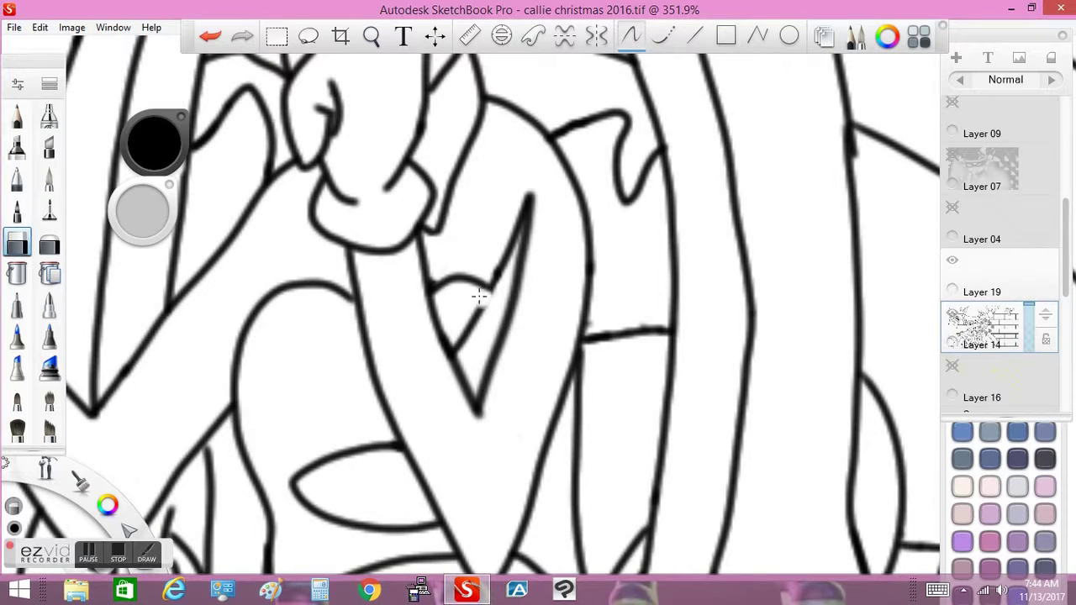
{"action": "left_click_drag", "start_coordinate": [507, 242], "coordinate": [501, 272]}
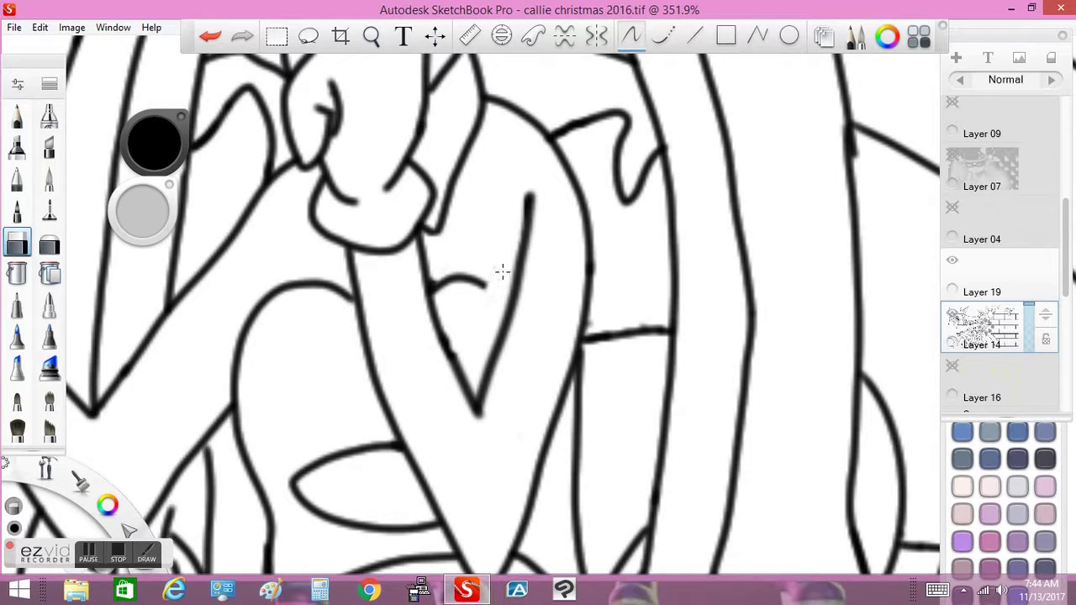
{"action": "key", "text": "ctrl+z"}
{"action": "key", "text": "ctrl+z"}
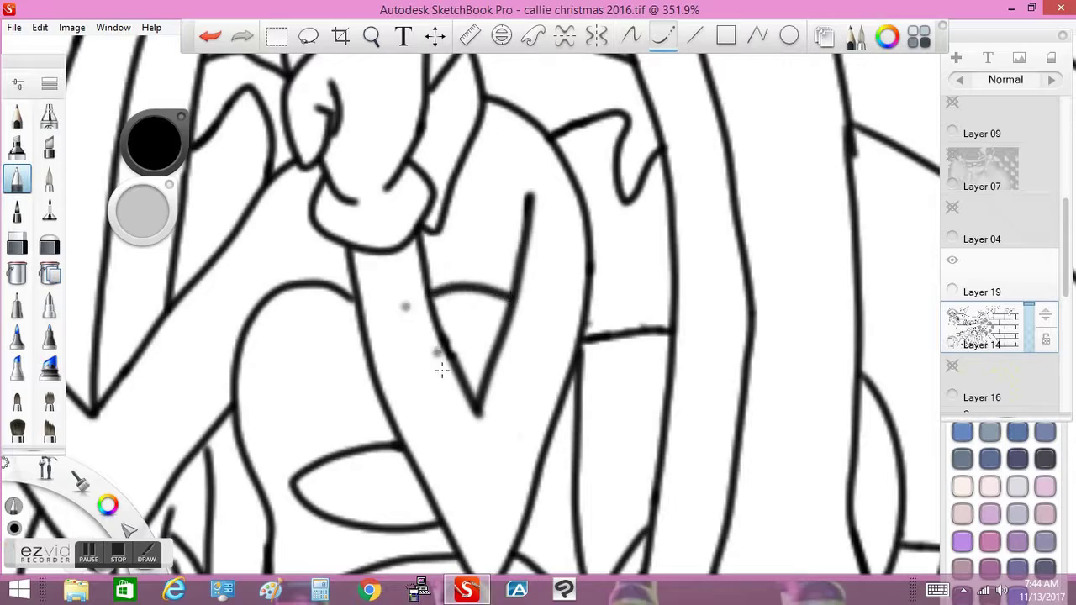
Redraw the nose as a smooth hooked line and trim its end with the eraser.
{"action": "key", "text": "space"}
{"action": "left_click_drag", "start_coordinate": [392, 250], "coordinate": [354, 480]}
{"action": "key", "text": "e"}
{"action": "mouse_move", "coordinate": [361, 265]}
{"action": "left_mouse_down"}
{"action": "mouse_move", "coordinate": [374, 332]}
{"action": "mouse_move", "coordinate": [403, 353]}
{"action": "left_mouse_up"}
{"action": "left_click", "coordinate": [17, 120]}
{"action": "left_click_drag", "start_coordinate": [429, 204], "coordinate": [404, 319]}
{"action": "mouse_move", "coordinate": [520, 280]}
{"action": "left_mouse_down"}
{"action": "mouse_move", "coordinate": [526, 290]}
{"action": "mouse_move", "coordinate": [484, 317]}
{"action": "mouse_move", "coordinate": [511, 234]}
{"action": "left_mouse_up"}
{"action": "scroll", "coordinate": [375, 221], "scroll_direction": "up", "scroll_amount": 4}
{"action": "scroll", "coordinate": [375, 221], "scroll_direction": "down", "scroll_amount": 10}
{"action": "scroll", "coordinate": [507, 286], "scroll_direction": "up", "scroll_amount": 7}
{"action": "key", "text": "e"}
{"action": "key", "text": "e"}
{"action": "mouse_move", "coordinate": [389, 143]}
{"action": "left_mouse_down"}
{"action": "mouse_move", "coordinate": [361, 181]}
{"action": "mouse_move", "coordinate": [429, 273]}
{"action": "left_mouse_up"}
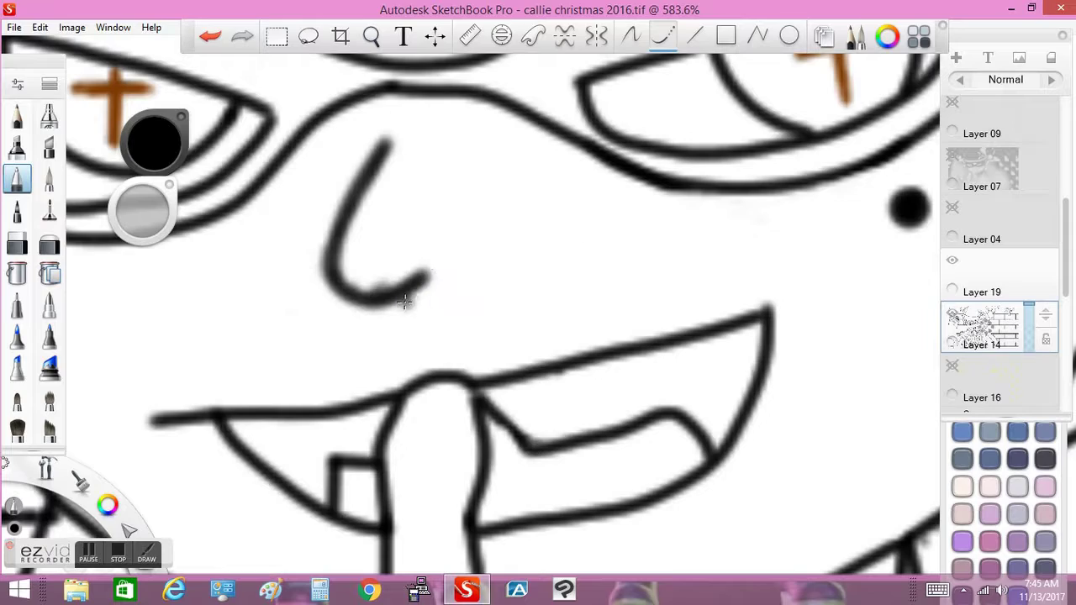
{"action": "key", "text": "e"}
{"action": "key", "text": "p"}
{"action": "scroll", "coordinate": [385, 269], "scroll_direction": "up", "scroll_amount": 1}
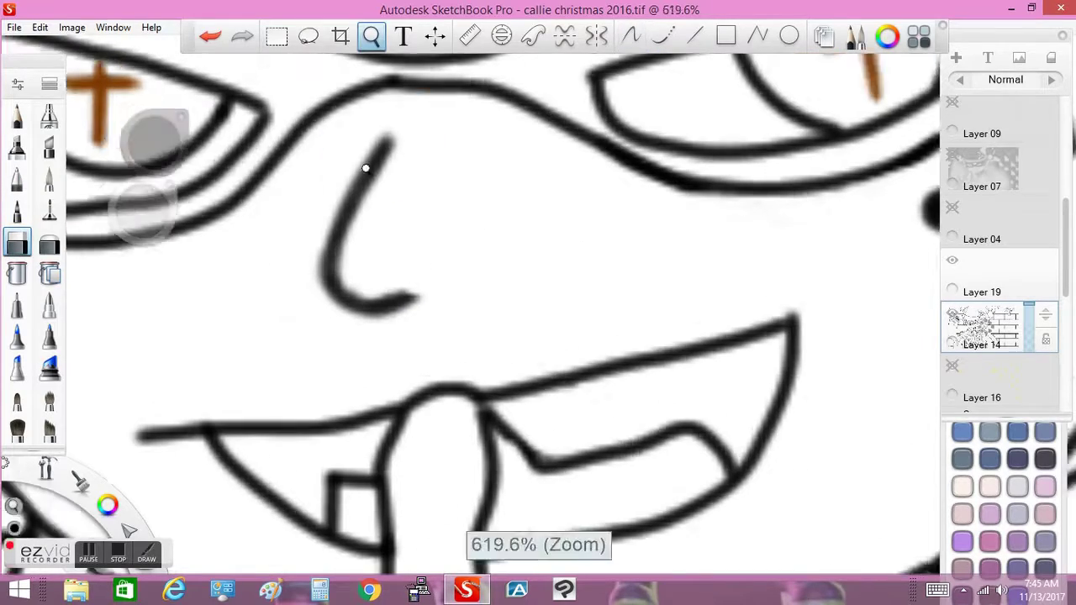
Erase and redraw the lower outer edge of the right-hand hair strand and the curve adjoining it.
{"action": "scroll", "coordinate": [385, 269], "scroll_direction": "down", "scroll_amount": 10}
{"action": "left_click_drag", "start_coordinate": [373, 279], "coordinate": [381, 33]}
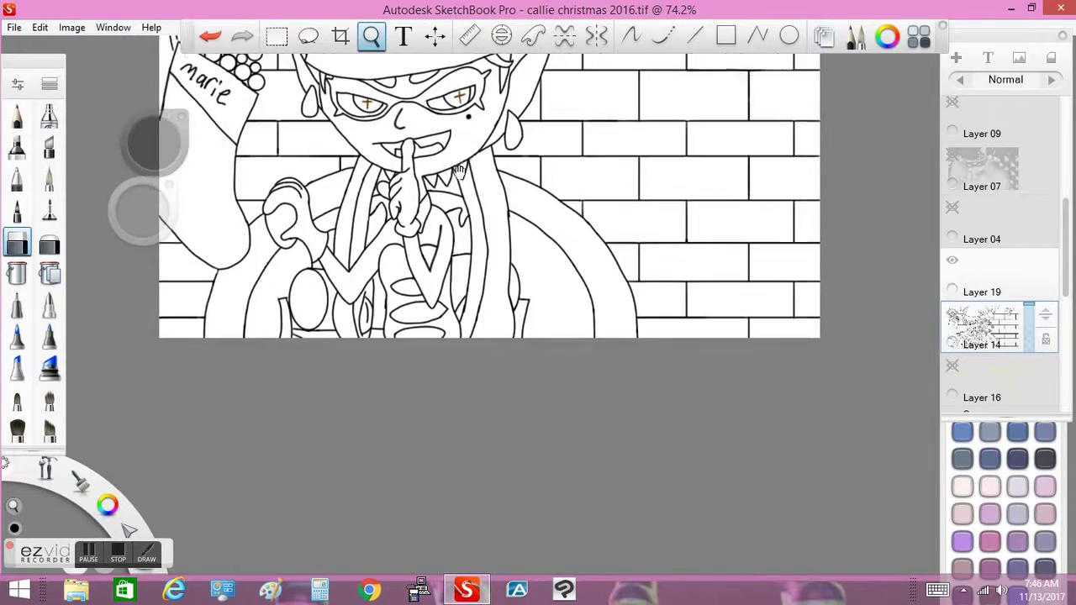
{"action": "scroll", "coordinate": [479, 228], "scroll_direction": "up", "scroll_amount": 2}
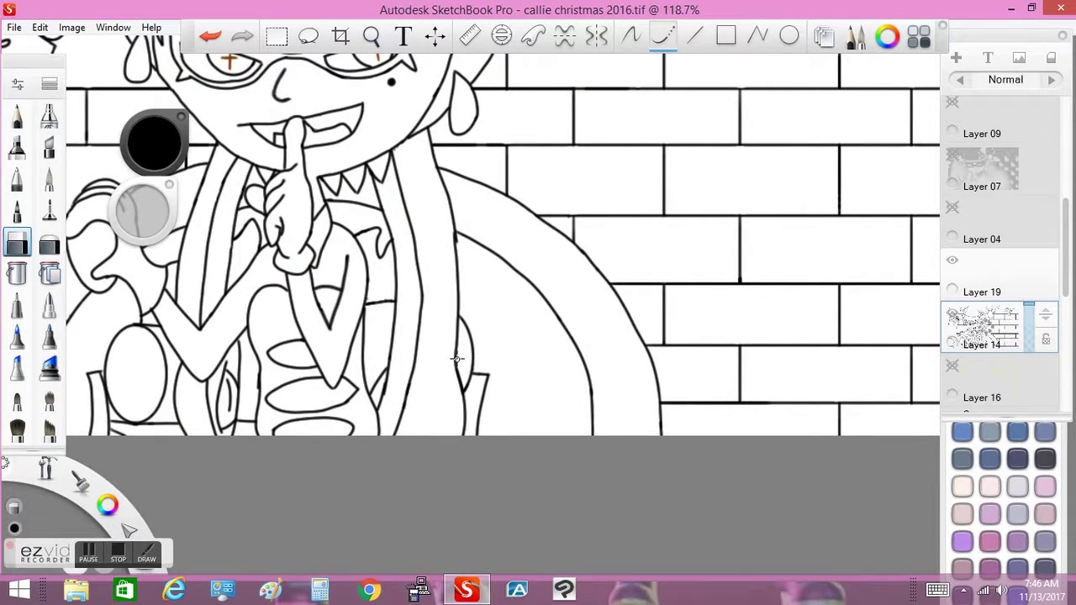
{"action": "left_click", "coordinate": [211, 36]}
{"action": "scroll", "coordinate": [409, 53], "scroll_direction": "up", "scroll_amount": 5}
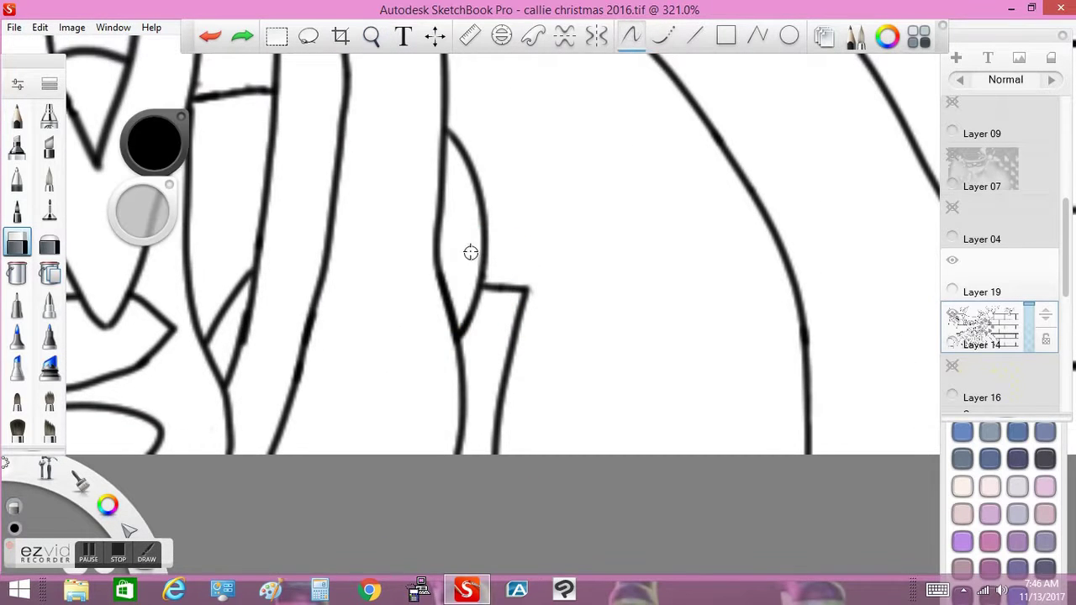
{"action": "left_click_drag", "start_coordinate": [471, 250], "coordinate": [440, 261]}
{"action": "left_click_drag", "start_coordinate": [461, 361], "coordinate": [463, 454]}
{"action": "key", "text": "e"}
{"action": "left_click_drag", "start_coordinate": [438, 227], "coordinate": [418, 454]}
{"action": "left_click", "coordinate": [456, 358]}
{"action": "left_click_drag", "start_coordinate": [475, 308], "coordinate": [410, 377]}
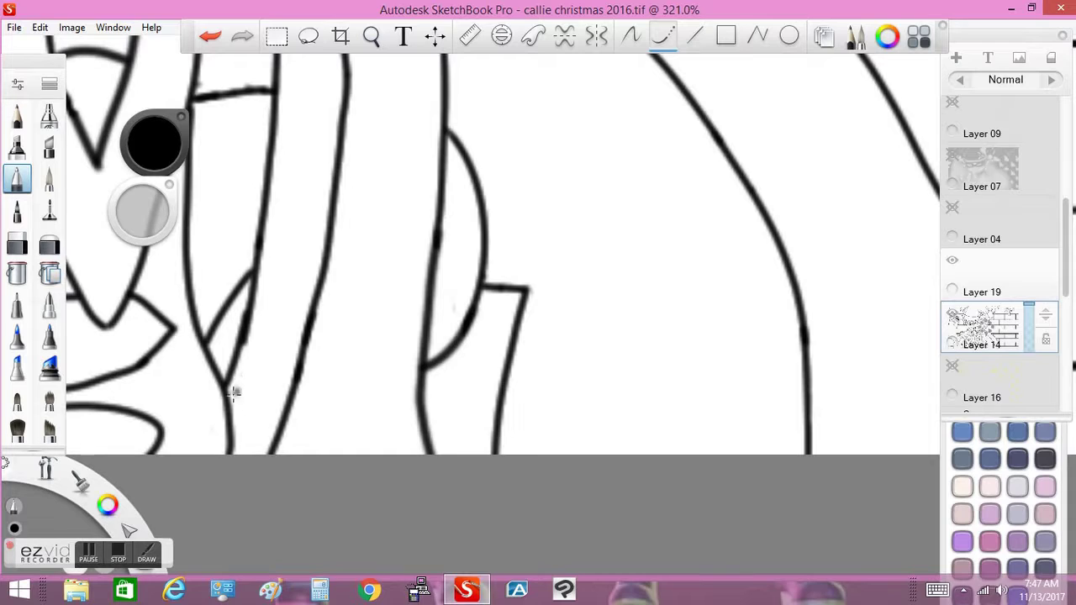
Erase the small oval and loose lines below the left elbow.
{"action": "scroll", "coordinate": [305, 320], "scroll_direction": "down", "scroll_amount": 6}
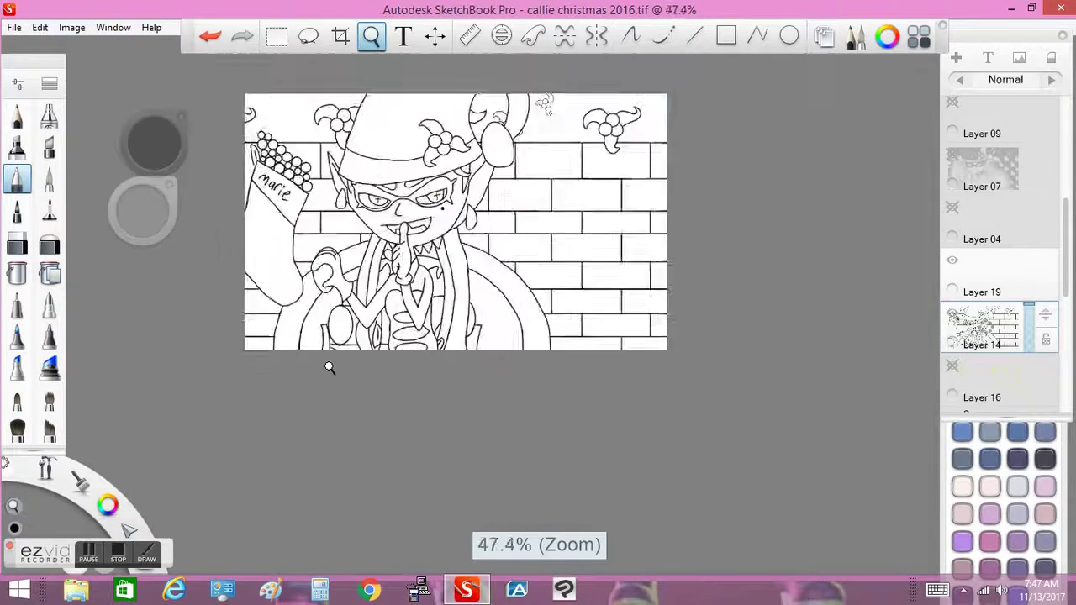
{"action": "scroll", "coordinate": [329, 367], "scroll_direction": "up", "scroll_amount": 4}
{"action": "key", "text": "e"}
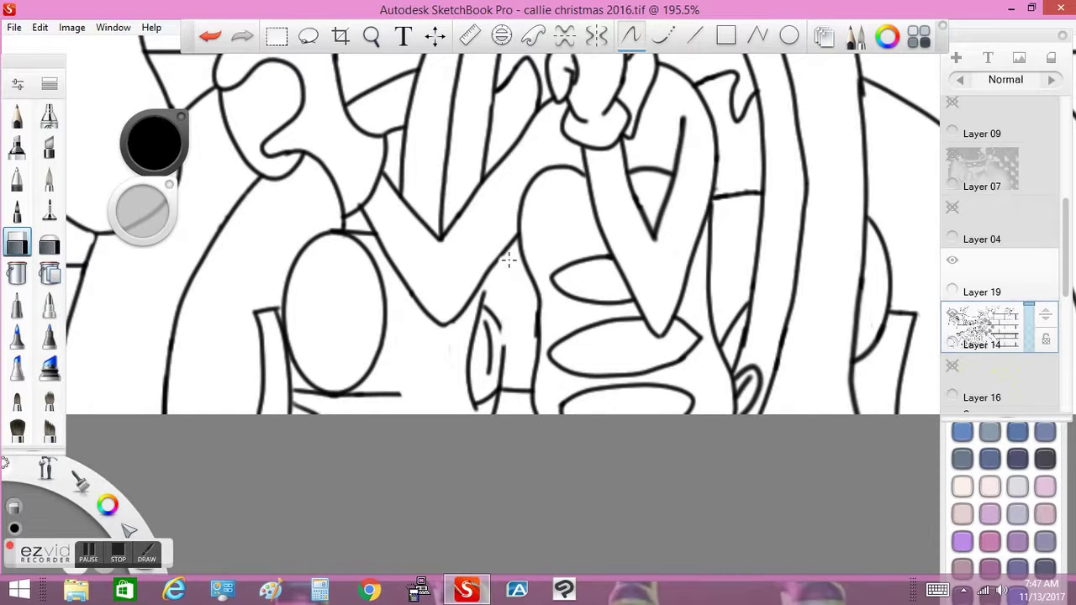
{"action": "mouse_move", "coordinate": [481, 290]}
{"action": "left_mouse_down"}
{"action": "mouse_move", "coordinate": [469, 405]}
{"action": "mouse_move", "coordinate": [503, 403]}
{"action": "left_mouse_up"}
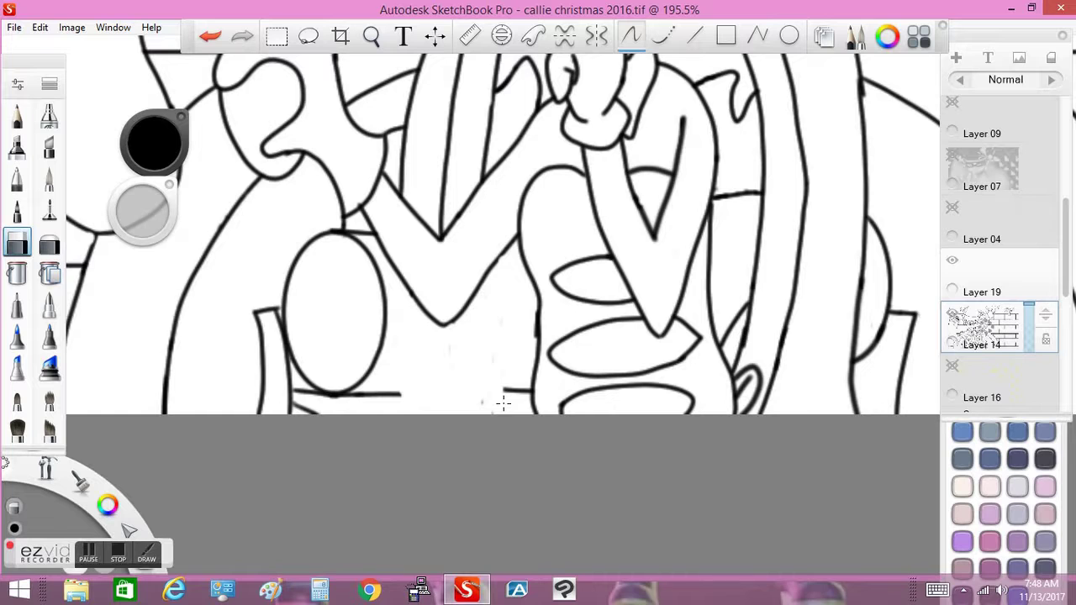
Draw the hair strand lines continuing below the left elbow down to the canvas edge.
{"action": "left_click", "coordinate": [662, 37]}
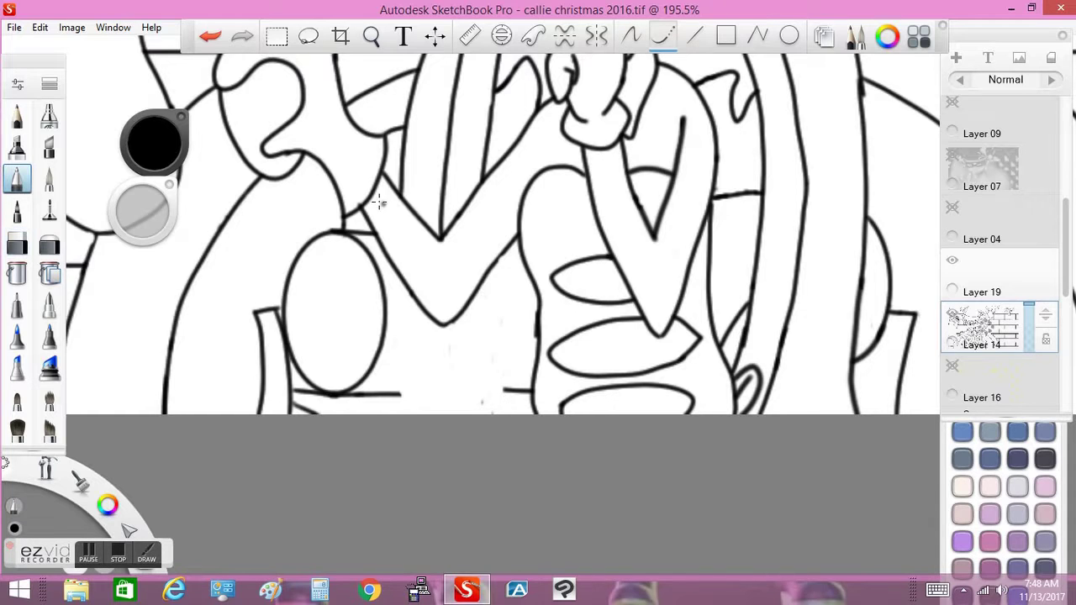
{"action": "left_click_drag", "start_coordinate": [399, 273], "coordinate": [406, 431]}
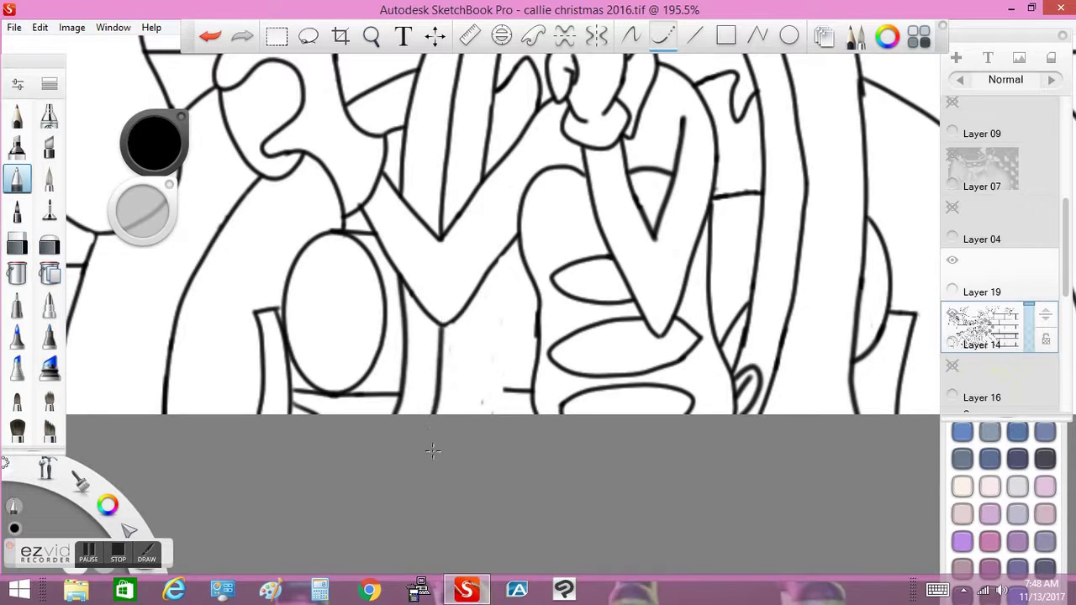
{"action": "left_click_drag", "start_coordinate": [492, 268], "coordinate": [481, 420]}
{"action": "key", "text": "ctrl+z"}
{"action": "left_click_drag", "start_coordinate": [488, 273], "coordinate": [481, 407]}
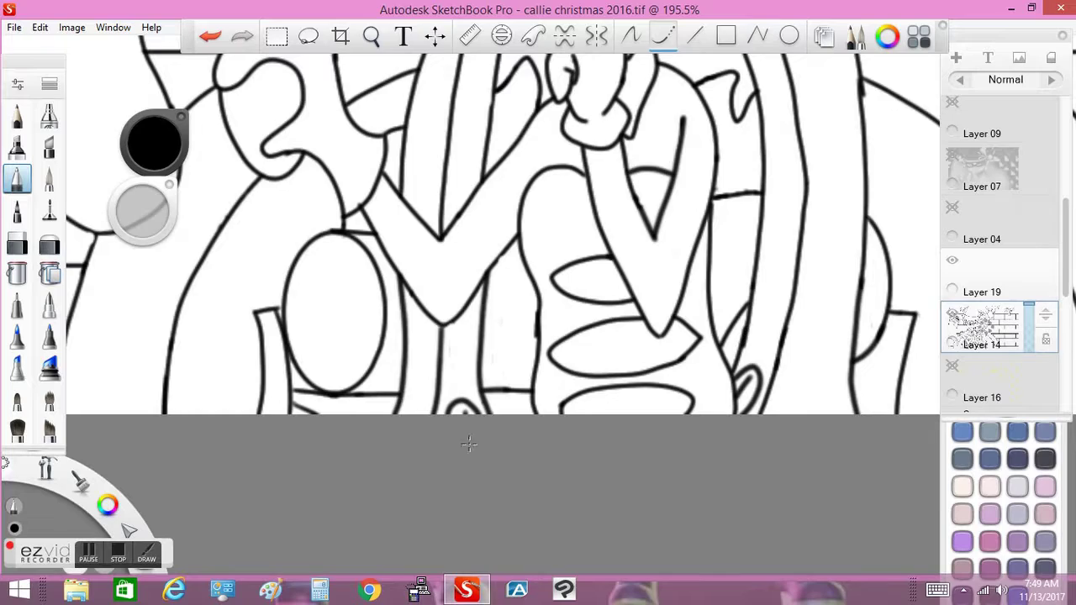
Erase the zigzag collar points under the chin and repair the hair strand edge beside them.
{"action": "scroll", "coordinate": [469, 444], "scroll_direction": "down", "scroll_amount": 5}
{"action": "left_click_drag", "start_coordinate": [469, 444], "coordinate": [475, 202]}
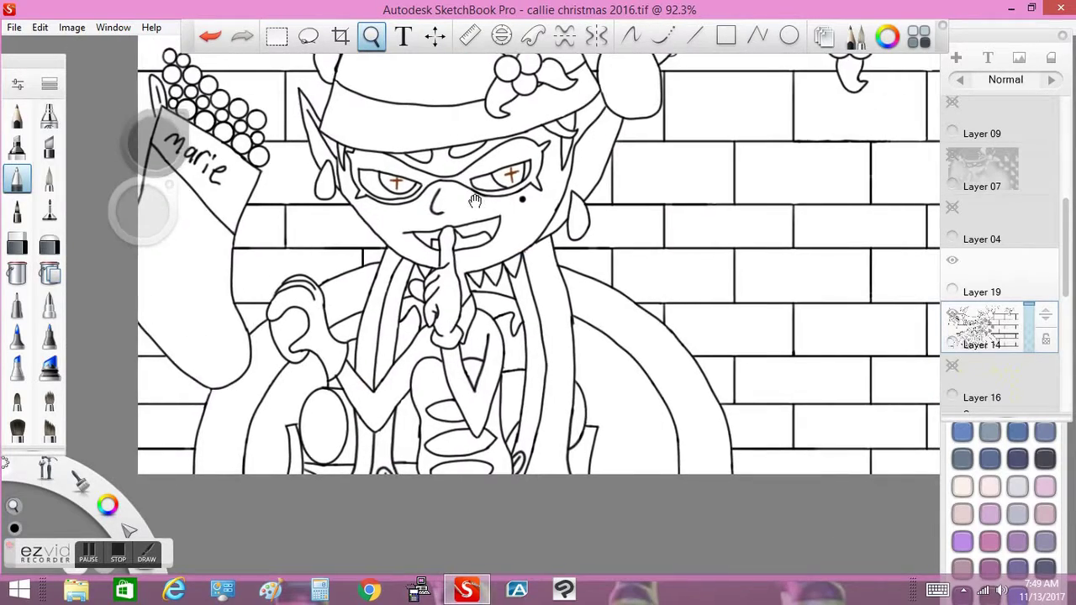
{"action": "scroll", "coordinate": [483, 258], "scroll_direction": "up", "scroll_amount": 5}
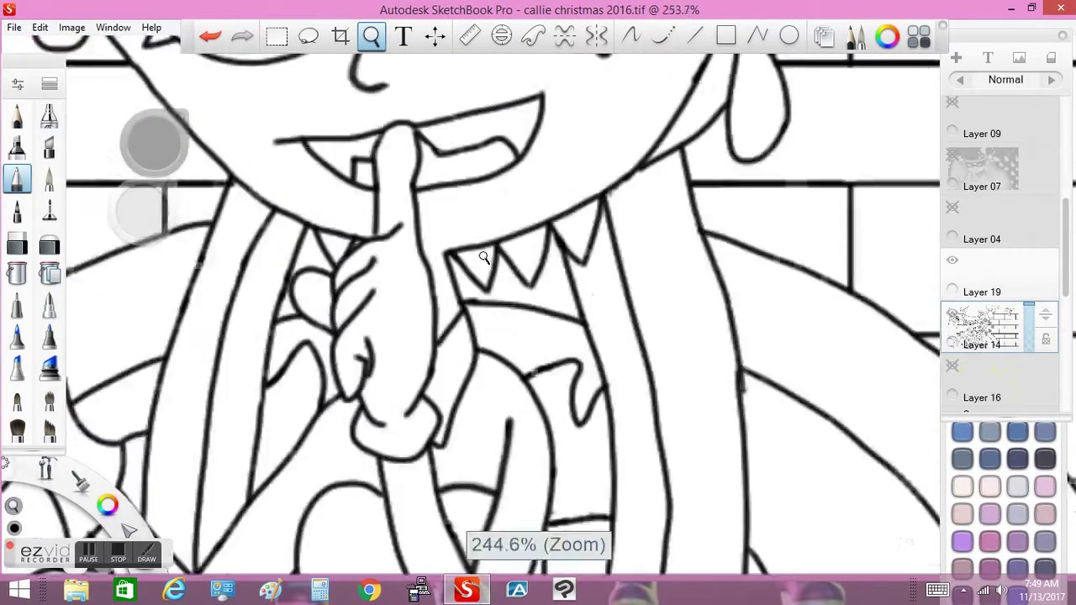
{"action": "scroll", "coordinate": [483, 258], "scroll_direction": "up", "scroll_amount": 3}
{"action": "key", "text": "e"}
{"action": "mouse_move", "coordinate": [420, 278]}
{"action": "left_mouse_down"}
{"action": "mouse_move", "coordinate": [390, 260]}
{"action": "mouse_move", "coordinate": [332, 282]}
{"action": "left_mouse_up"}
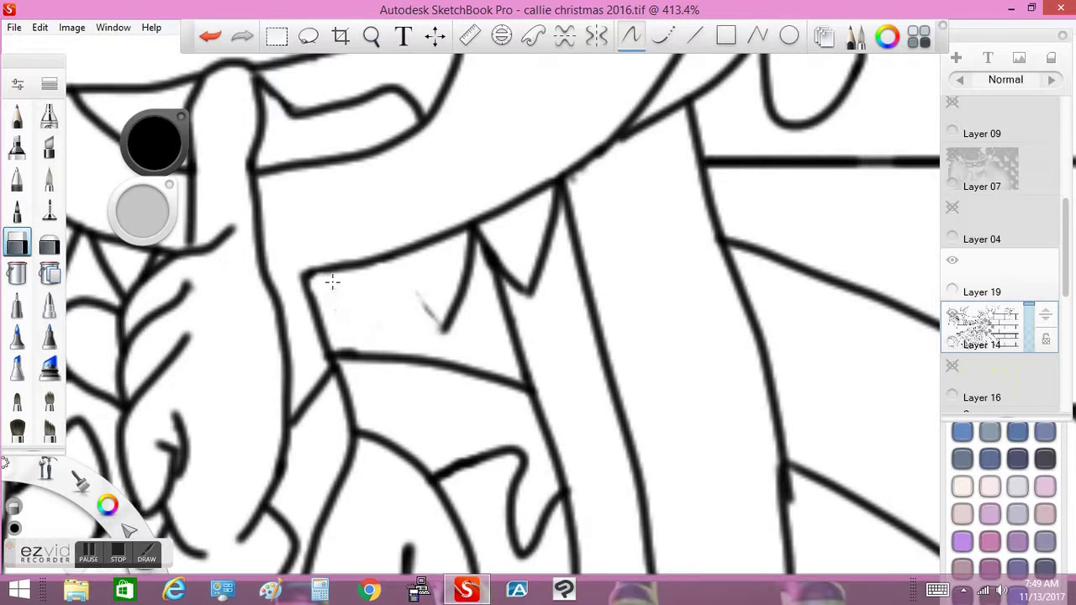
{"action": "left_click_drag", "start_coordinate": [444, 332], "coordinate": [475, 229]}
{"action": "mouse_move", "coordinate": [545, 217]}
{"action": "left_mouse_down"}
{"action": "mouse_move", "coordinate": [557, 199]}
{"action": "mouse_move", "coordinate": [535, 290]}
{"action": "left_mouse_up"}
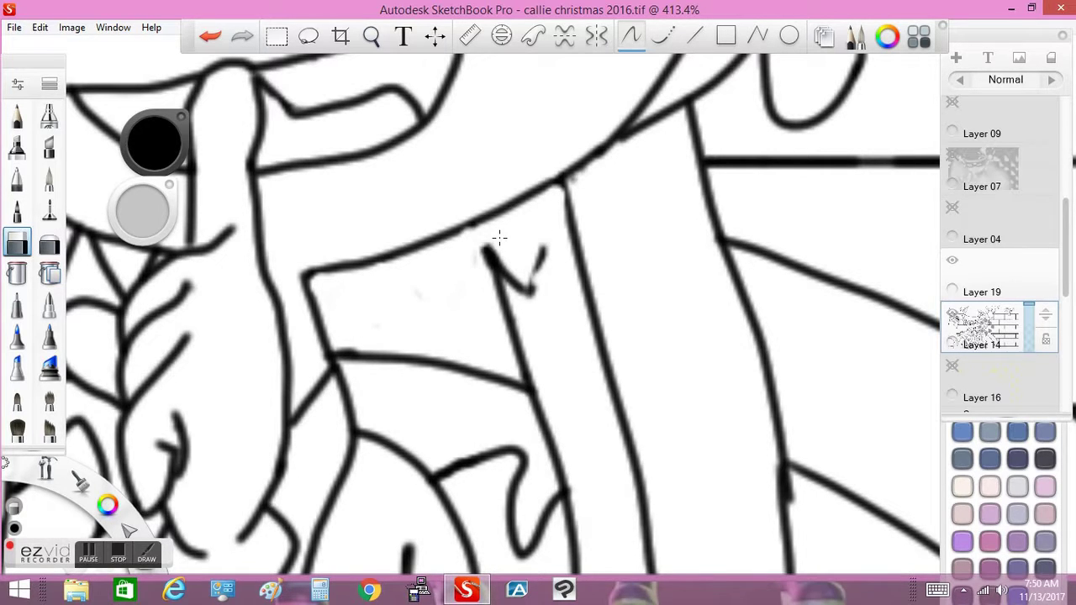
{"action": "left_click_drag", "start_coordinate": [496, 248], "coordinate": [542, 257]}
{"action": "key", "text": "e"}
{"action": "left_click_drag", "start_coordinate": [509, 311], "coordinate": [472, 215]}
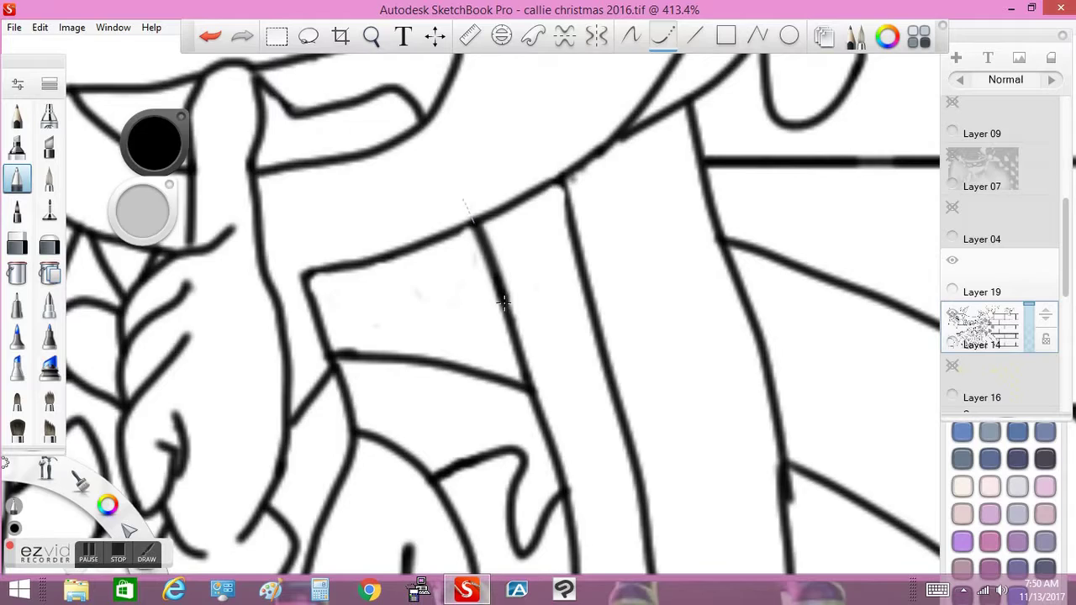
Erase the leftover zigzag beside the raised finger and rework the collar lines under the chin.
{"action": "scroll", "coordinate": [438, 278], "scroll_direction": "down", "scroll_amount": 6}
{"action": "scroll", "coordinate": [436, 275], "scroll_direction": "up", "scroll_amount": 8}
{"action": "key", "text": "e"}
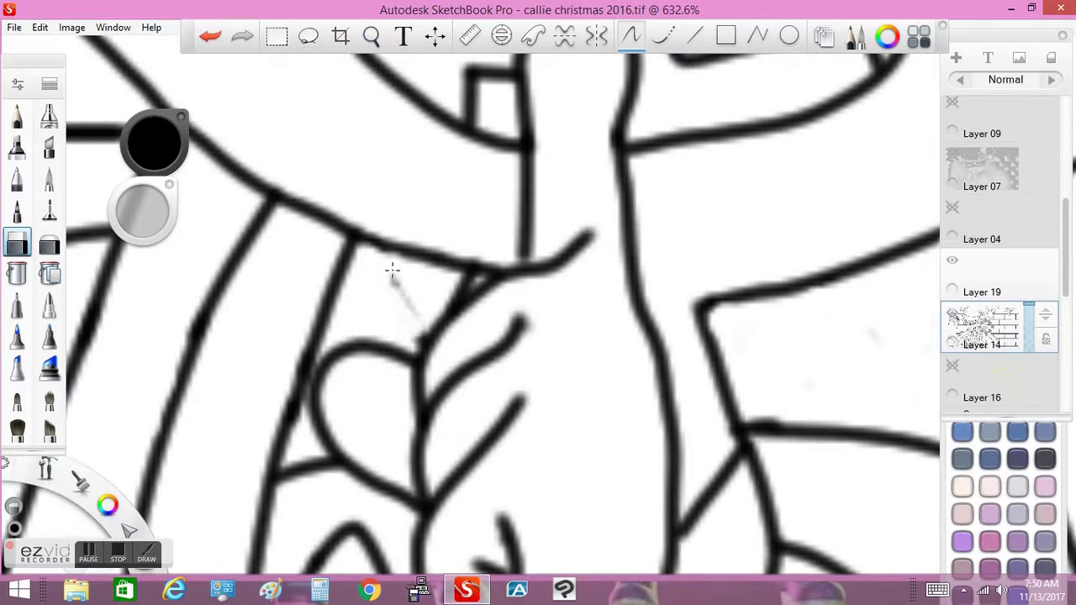
{"action": "scroll", "coordinate": [414, 190], "scroll_direction": "down", "scroll_amount": 5}
{"action": "key", "text": "space"}
{"action": "mouse_move", "coordinate": [414, 190]}
{"action": "left_mouse_down"}
{"action": "mouse_move", "coordinate": [567, 244]}
{"action": "mouse_move", "coordinate": [509, 305]}
{"action": "mouse_move", "coordinate": [484, 298]}
{"action": "left_mouse_up"}
{"action": "key", "text": "e"}
{"action": "left_click_drag", "start_coordinate": [291, 259], "coordinate": [299, 313]}
{"action": "mouse_move", "coordinate": [308, 271]}
{"action": "left_mouse_down"}
{"action": "mouse_move", "coordinate": [318, 305]}
{"action": "mouse_move", "coordinate": [389, 231]}
{"action": "mouse_move", "coordinate": [432, 281]}
{"action": "mouse_move", "coordinate": [487, 241]}
{"action": "mouse_move", "coordinate": [497, 200]}
{"action": "left_mouse_up"}
Erase the small thumb curl and adjoining palm lines on the other hand.
{"action": "key", "text": "space"}
{"action": "key", "text": "e"}
{"action": "key", "text": "space"}
{"action": "key", "text": "space"}
{"action": "mouse_move", "coordinate": [421, 301]}
{"action": "left_mouse_down"}
{"action": "mouse_move", "coordinate": [442, 272]}
{"action": "mouse_move", "coordinate": [431, 240]}
{"action": "mouse_move", "coordinate": [534, 249]}
{"action": "left_mouse_up"}
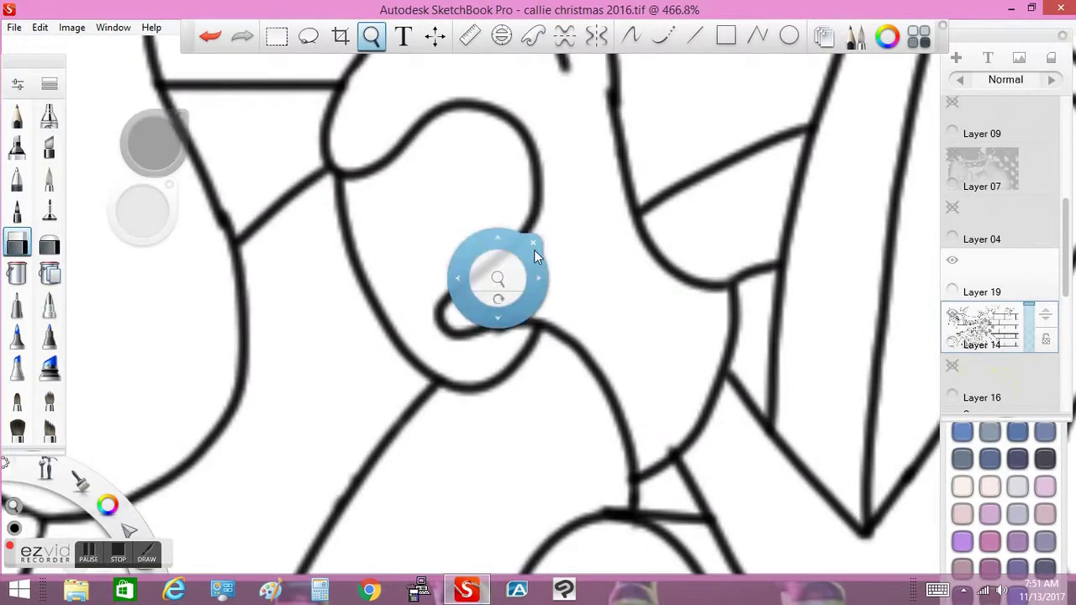
{"action": "left_click_drag", "start_coordinate": [454, 305], "coordinate": [530, 216]}
{"action": "left_click_drag", "start_coordinate": [454, 333], "coordinate": [580, 353]}
{"action": "key", "text": "e"}
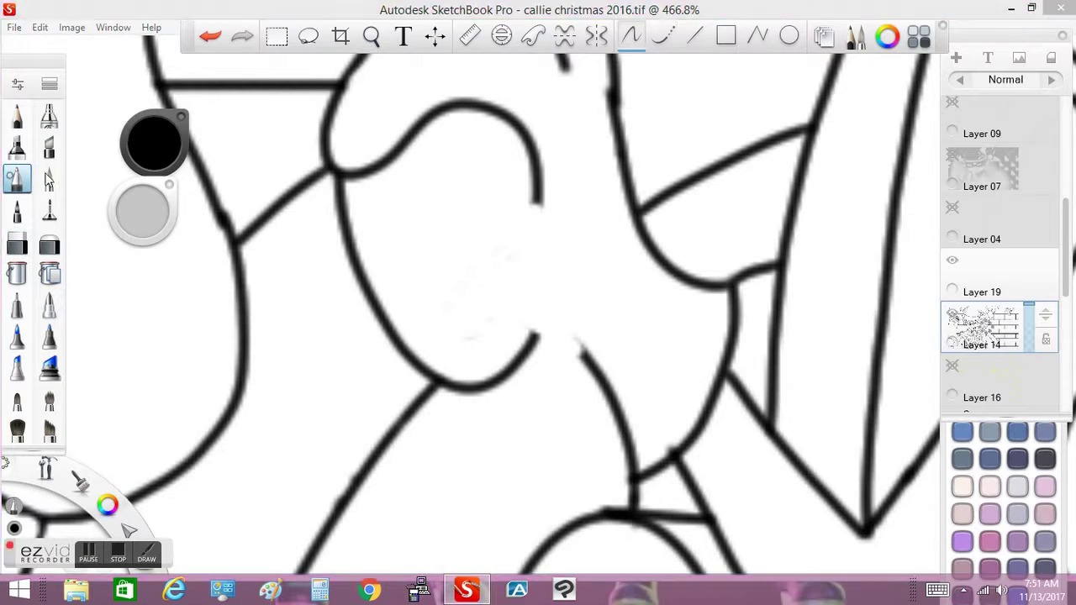
Redraw that hand's inner palm curve and thumb outline lower down, and clean up the overlapping lines.
{"action": "mouse_move", "coordinate": [535, 187]}
{"action": "left_mouse_down"}
{"action": "mouse_move", "coordinate": [441, 363]}
{"action": "mouse_move", "coordinate": [426, 367]}
{"action": "mouse_move", "coordinate": [584, 357]}
{"action": "mouse_move", "coordinate": [534, 334]}
{"action": "left_mouse_up"}
{"action": "key", "text": "e"}
{"action": "key", "text": "e"}
{"action": "mouse_move", "coordinate": [437, 357]}
{"action": "left_mouse_down"}
{"action": "mouse_move", "coordinate": [449, 353]}
{"action": "mouse_move", "coordinate": [484, 395]}
{"action": "left_mouse_up"}
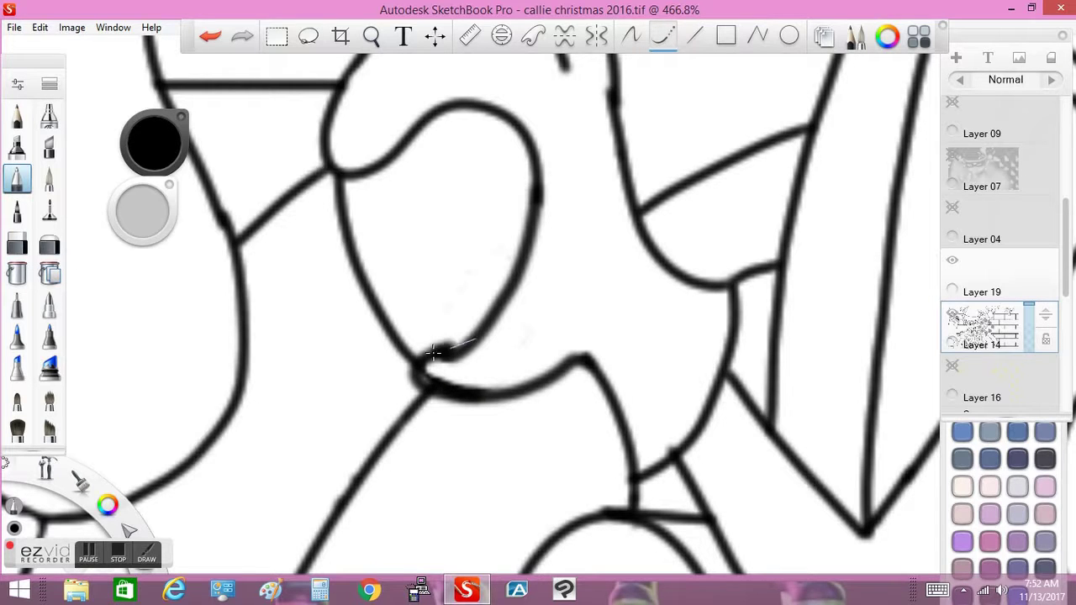
{"action": "left_click_drag", "start_coordinate": [432, 351], "coordinate": [496, 321]}
{"action": "key", "text": "e"}
{"action": "mouse_move", "coordinate": [440, 373]}
{"action": "left_mouse_down"}
{"action": "mouse_move", "coordinate": [457, 365]}
{"action": "mouse_move", "coordinate": [427, 304]}
{"action": "mouse_move", "coordinate": [609, 250]}
{"action": "mouse_move", "coordinate": [496, 262]}
{"action": "left_mouse_up"}
{"action": "key", "text": "space"}
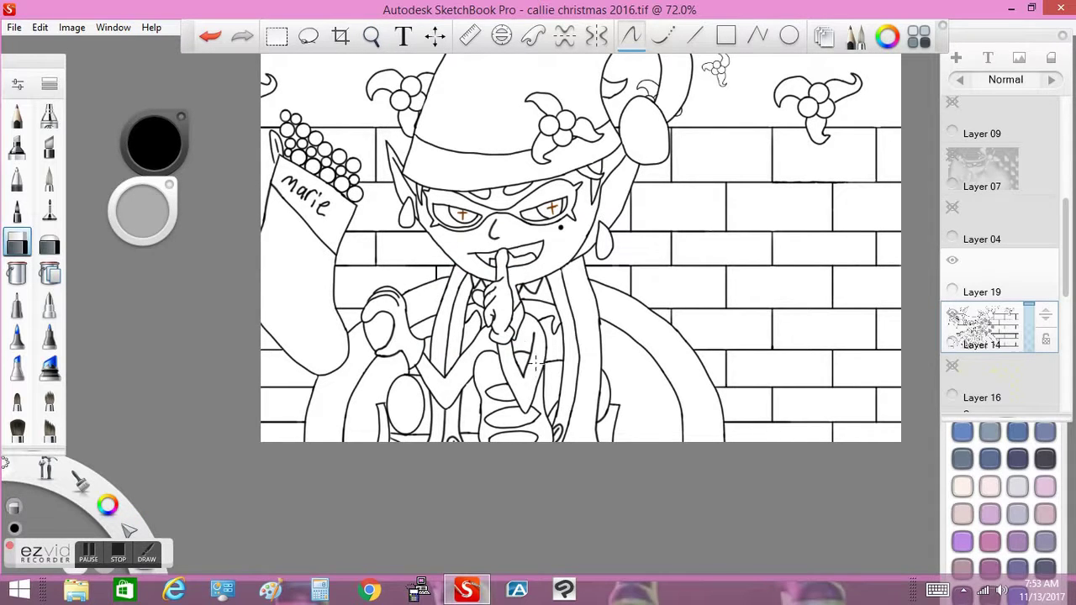
Erase the open smiling mouth and its teeth lines on both sides of the raised finger.
{"action": "scroll", "coordinate": [517, 252], "scroll_direction": "up", "scroll_amount": 8}
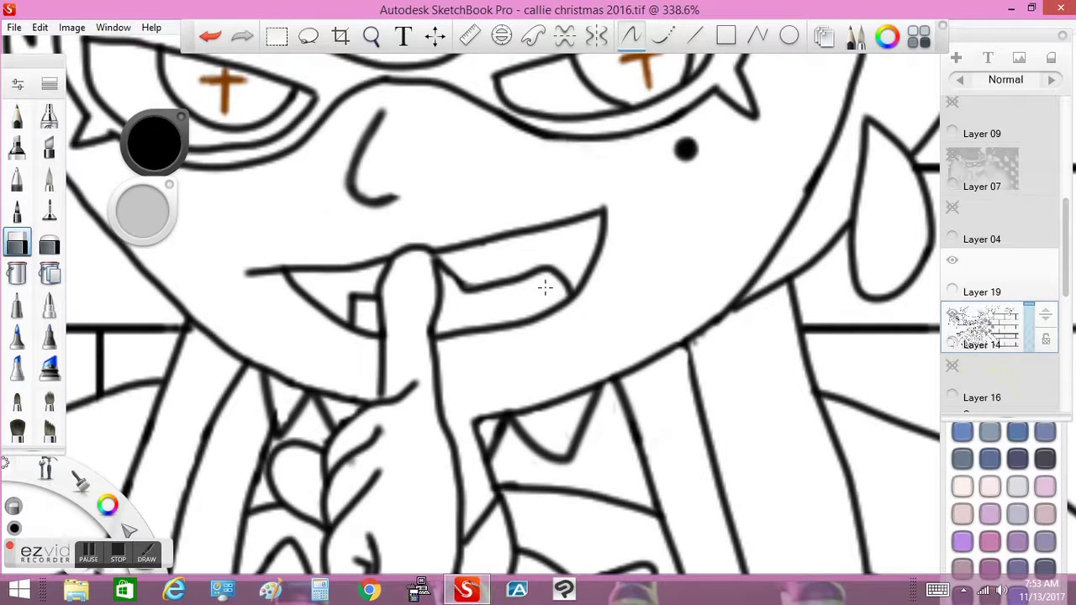
{"action": "left_click_drag", "start_coordinate": [143, 212], "coordinate": [145, 206]}
{"action": "mouse_move", "coordinate": [249, 272]}
{"action": "left_mouse_down"}
{"action": "mouse_move", "coordinate": [266, 266]}
{"action": "mouse_move", "coordinate": [361, 324]}
{"action": "left_mouse_up"}
{"action": "left_click", "coordinate": [353, 289]}
{"action": "mouse_move", "coordinate": [478, 311]}
{"action": "left_mouse_down"}
{"action": "mouse_move", "coordinate": [483, 268]}
{"action": "mouse_move", "coordinate": [459, 246]}
{"action": "mouse_move", "coordinate": [523, 301]}
{"action": "left_mouse_up"}
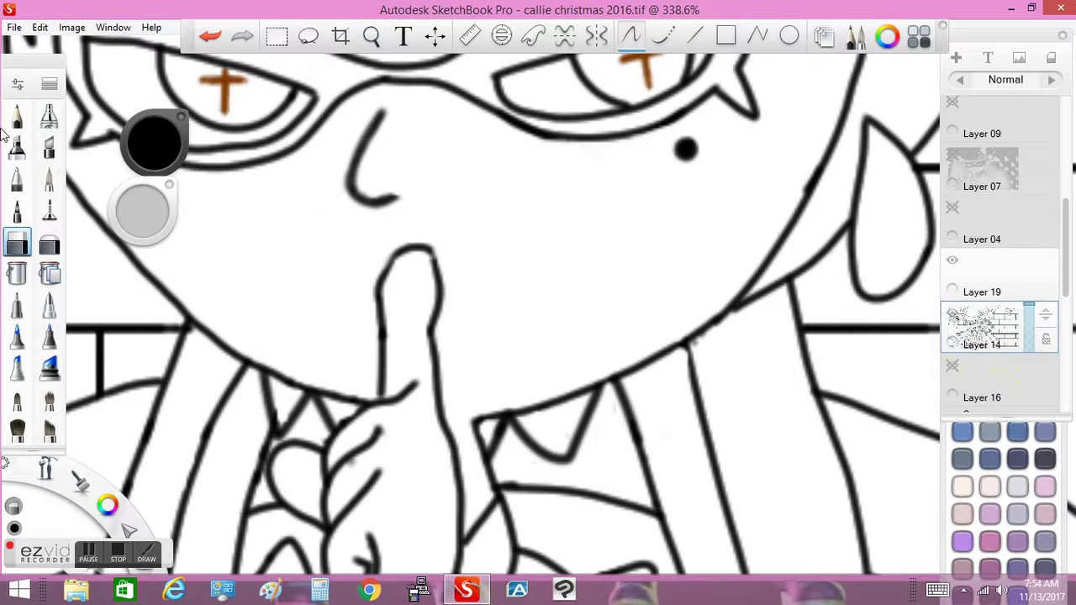
Try drawing a new single mouth line across the raised finger.
{"action": "left_click", "coordinate": [17, 178]}
{"action": "left_click_drag", "start_coordinate": [324, 289], "coordinate": [528, 318]}
{"action": "key", "text": "ctrl+z"}
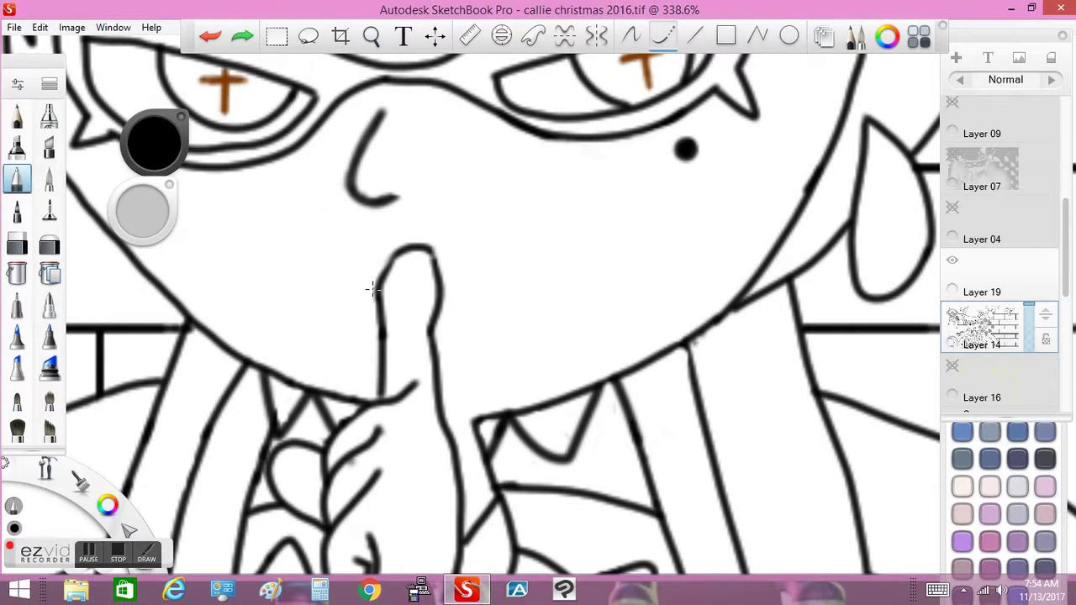
{"action": "mouse_move", "coordinate": [338, 283]}
{"action": "left_mouse_down"}
{"action": "mouse_move", "coordinate": [492, 308]}
{"action": "mouse_move", "coordinate": [517, 328]}
{"action": "left_mouse_up"}
{"action": "key", "text": "e"}
{"action": "mouse_move", "coordinate": [395, 286]}
{"action": "left_mouse_down"}
{"action": "mouse_move", "coordinate": [429, 299]}
{"action": "mouse_move", "coordinate": [413, 219]}
{"action": "left_mouse_up"}
{"action": "left_click", "coordinate": [371, 35]}
{"action": "key", "text": "ctrl+z"}
{"action": "left_click", "coordinate": [17, 178]}
{"action": "left_click_drag", "start_coordinate": [232, 316], "coordinate": [489, 294]}
{"action": "key", "text": "ctrl+z"}
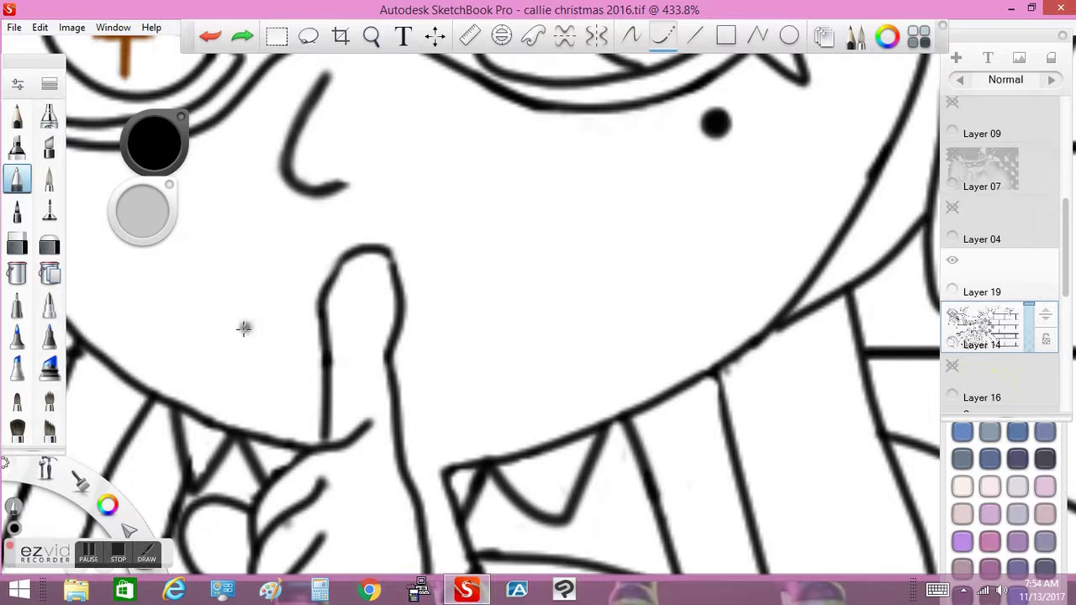
Try another mouth curve across the face and erase the part that crosses the fingertip.
{"action": "left_click_drag", "start_coordinate": [244, 328], "coordinate": [511, 321]}
{"action": "key", "text": "e"}
{"action": "mouse_move", "coordinate": [360, 277]}
{"action": "left_mouse_down"}
{"action": "mouse_move", "coordinate": [360, 315]}
{"action": "mouse_move", "coordinate": [379, 286]}
{"action": "left_mouse_up"}
{"action": "key", "text": "space"}
{"action": "left_click", "coordinate": [221, 36]}
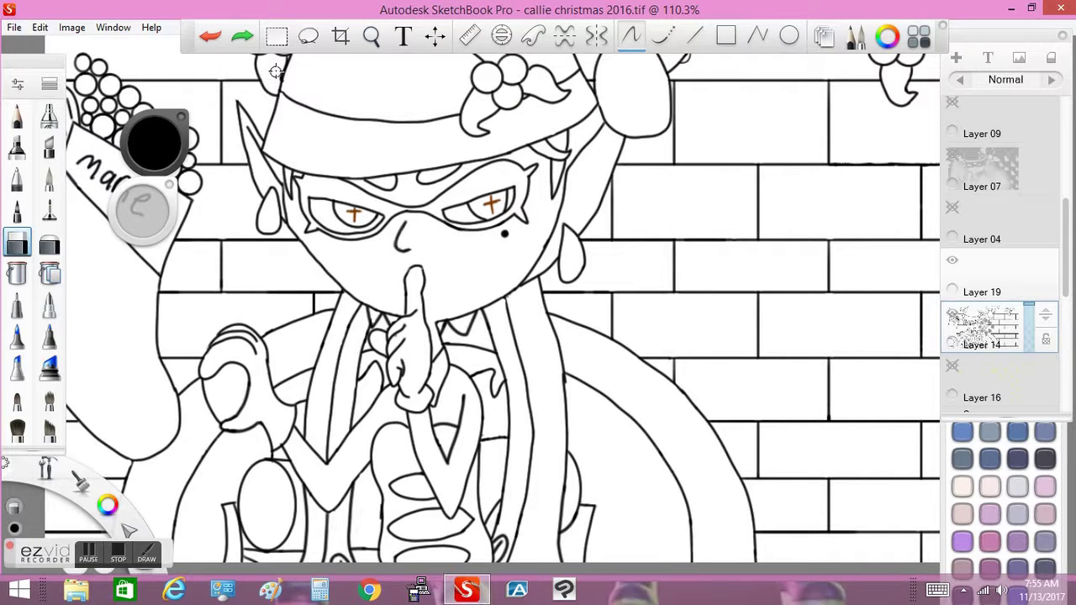
Try a short, nearly straight mouth line with a gap where it passes behind the fingertip.
{"action": "left_click", "coordinate": [19, 183]}
{"action": "left_click_drag", "start_coordinate": [376, 284], "coordinate": [453, 274]}
{"action": "key", "text": "ctrl+z"}
{"action": "key", "text": "ctrl+z"}
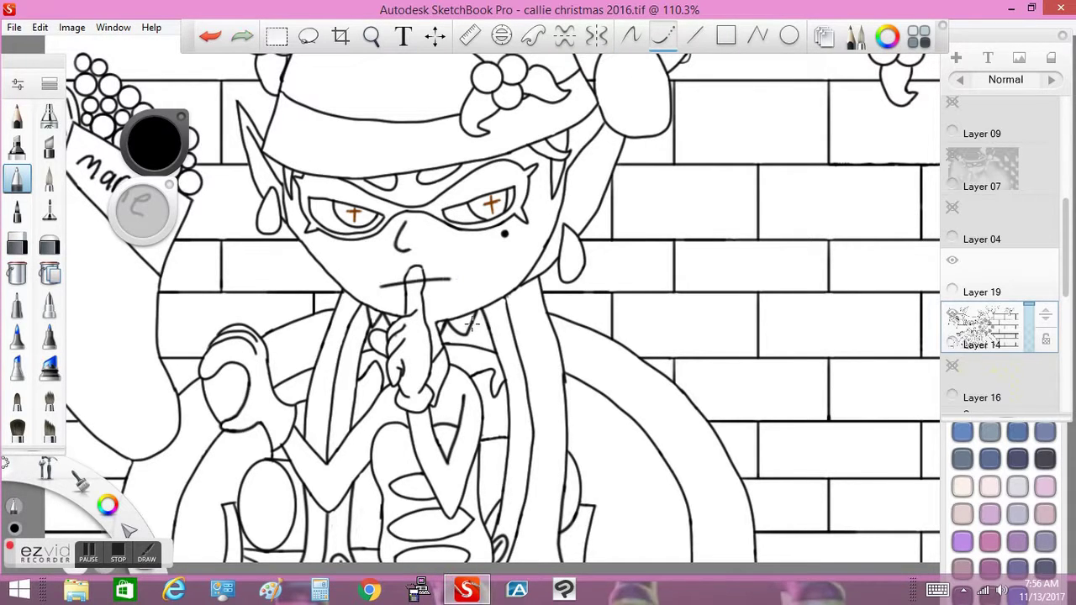
{"action": "key", "text": "e"}
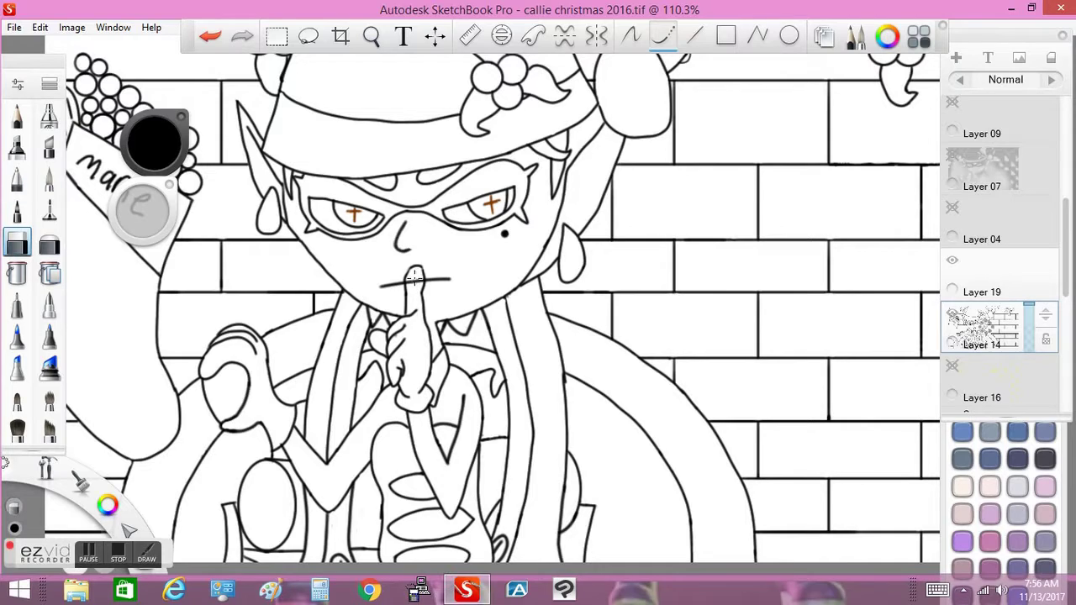
{"action": "key", "text": "ctrl+z"}
{"action": "scroll", "coordinate": [415, 282], "scroll_direction": "up", "scroll_amount": 5}
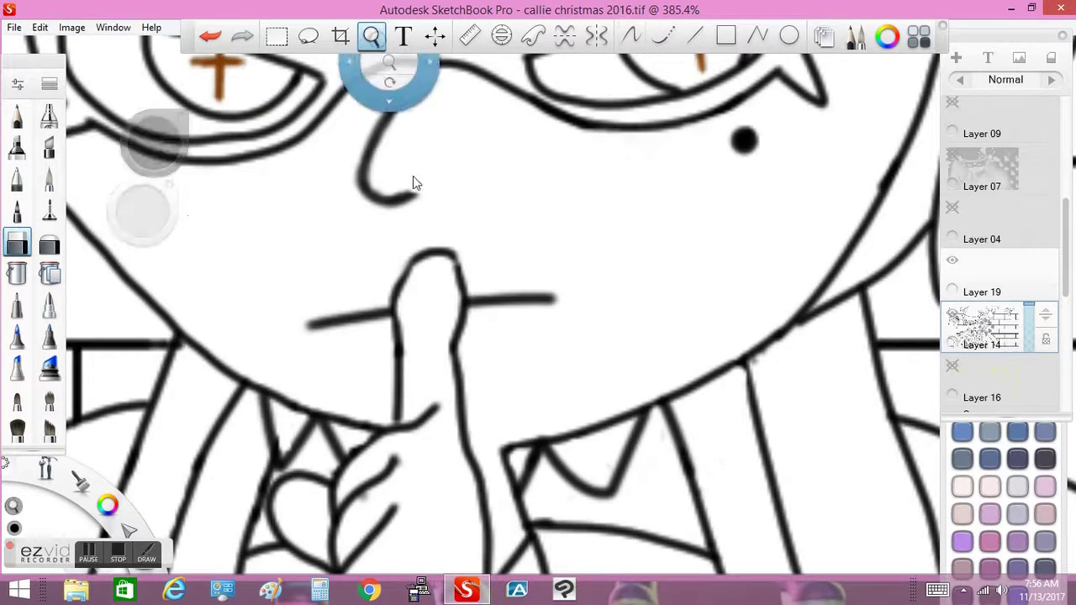
{"action": "scroll", "coordinate": [439, 293], "scroll_direction": "down", "scroll_amount": 5}
{"action": "key", "text": "ctrl+z"}
Draw a downturned mouth curve behind the raised finger and erase the part crossing the fingertip.
{"action": "key", "text": "b"}
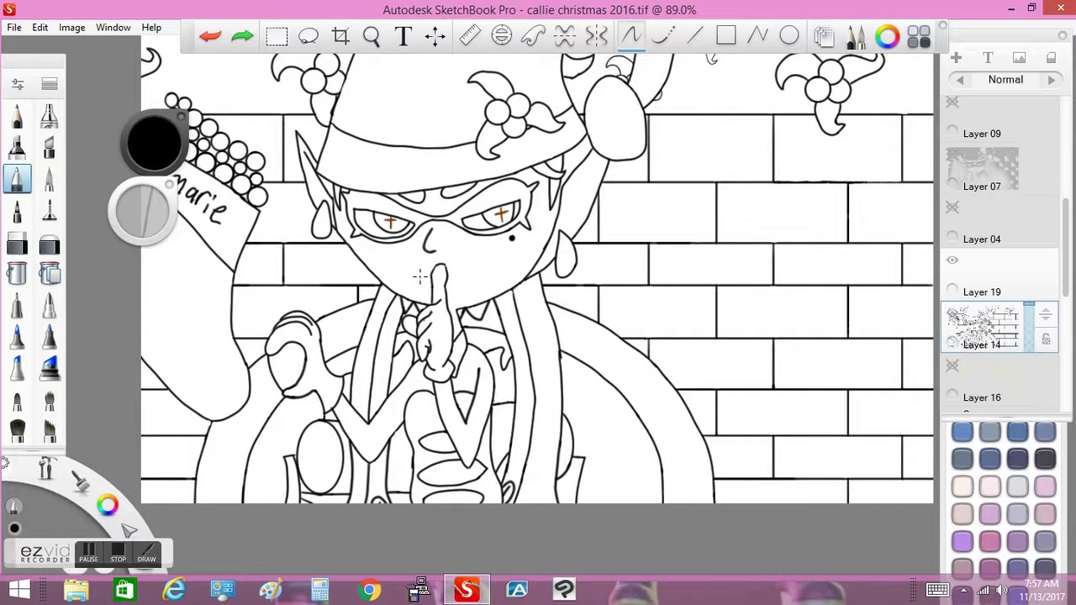
{"action": "key", "text": "c"}
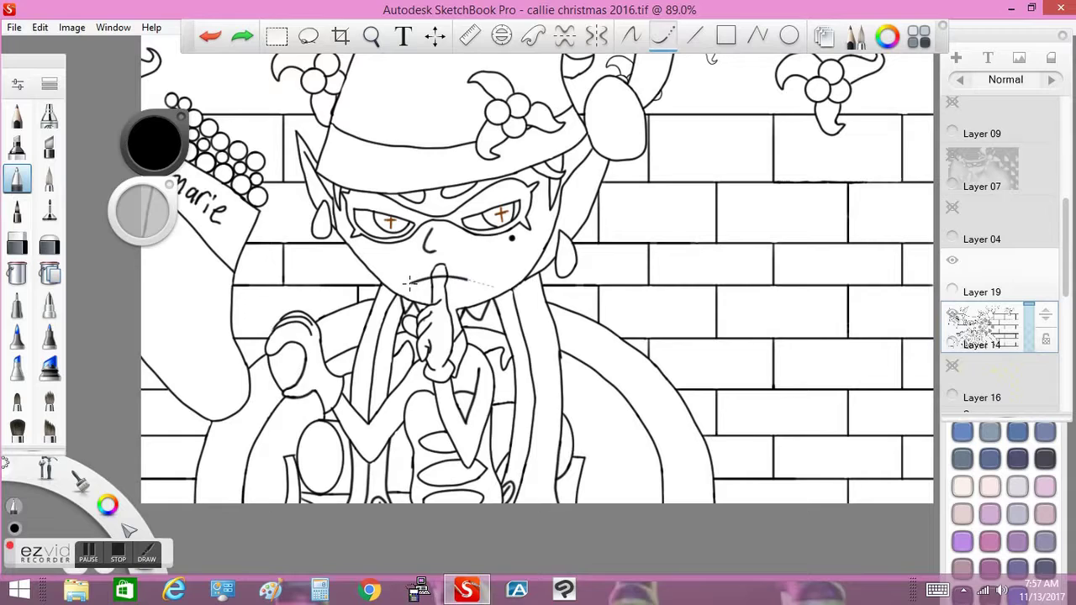
{"action": "left_click", "coordinate": [410, 284]}
{"action": "key", "text": "e"}
{"action": "mouse_move", "coordinate": [440, 275]}
{"action": "left_mouse_down"}
{"action": "mouse_move", "coordinate": [560, 223]}
{"action": "mouse_move", "coordinate": [449, 331]}
{"action": "mouse_move", "coordinate": [471, 354]}
{"action": "left_mouse_up"}
Try sketching a thin rough mask outline around both eyes on Layer 19.
{"action": "left_click", "coordinate": [18, 202]}
{"action": "left_click", "coordinate": [210, 36]}
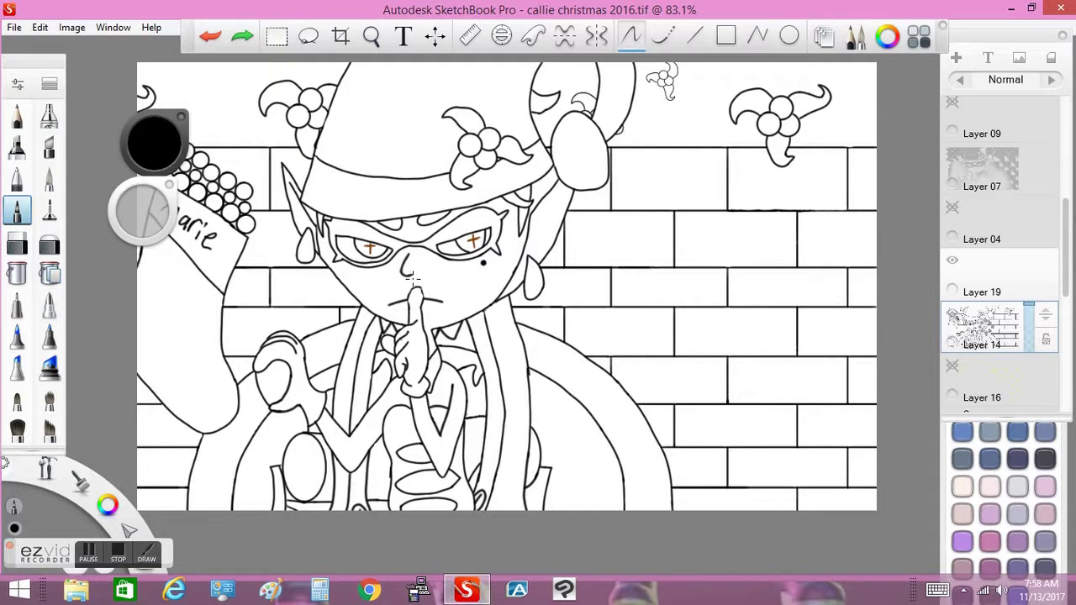
{"action": "left_click", "coordinate": [986, 280]}
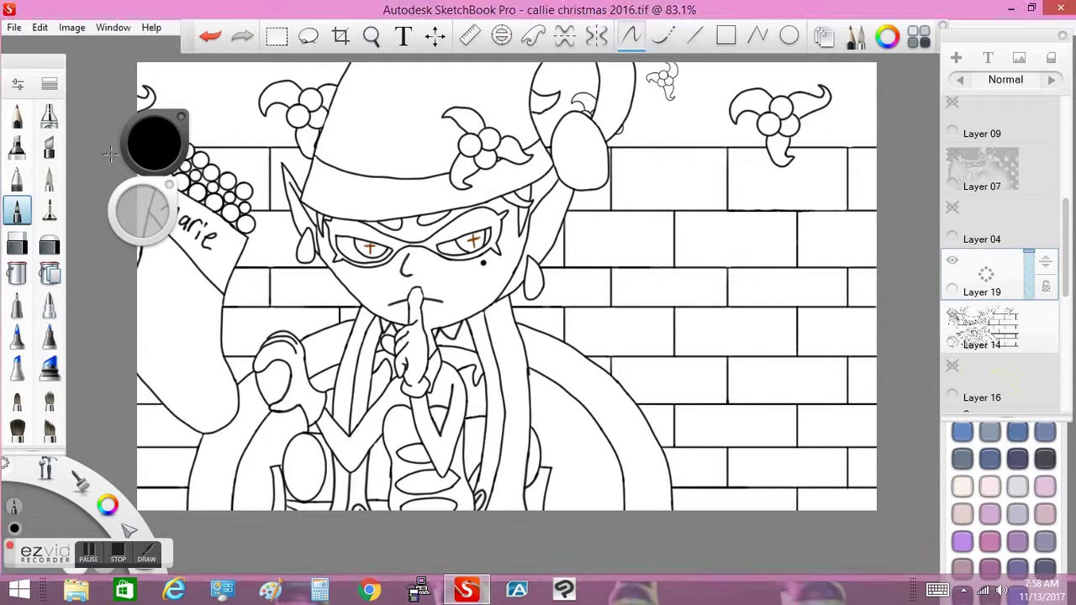
{"action": "mouse_move", "coordinate": [316, 209]}
{"action": "left_mouse_down"}
{"action": "mouse_move", "coordinate": [395, 274]}
{"action": "mouse_move", "coordinate": [509, 252]}
{"action": "mouse_move", "coordinate": [504, 194]}
{"action": "left_mouse_up"}
{"action": "left_click", "coordinate": [210, 37]}
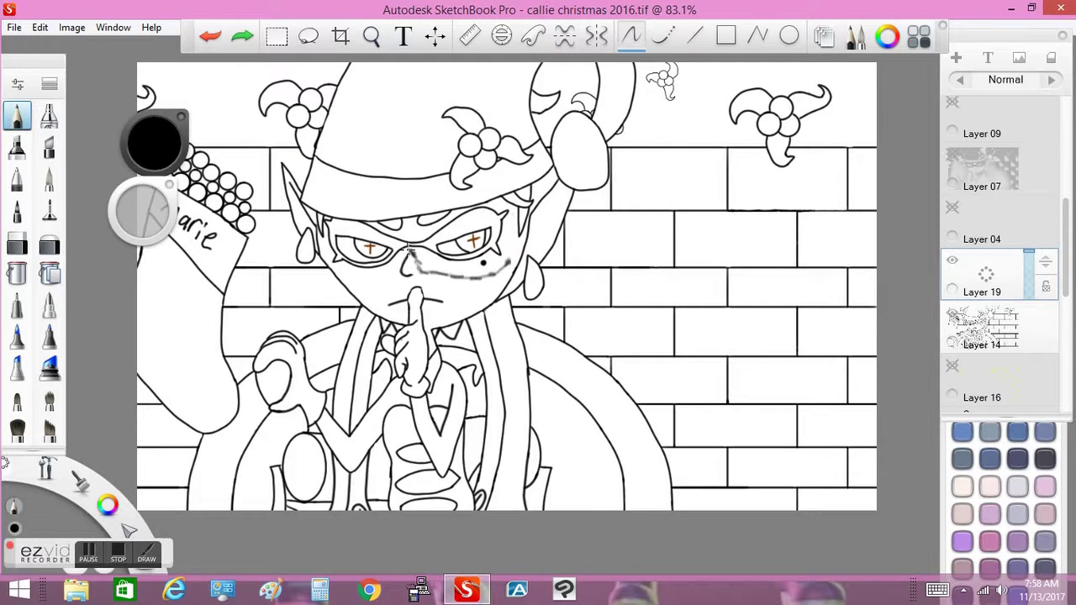
{"action": "left_click_drag", "start_coordinate": [367, 276], "coordinate": [407, 253]}
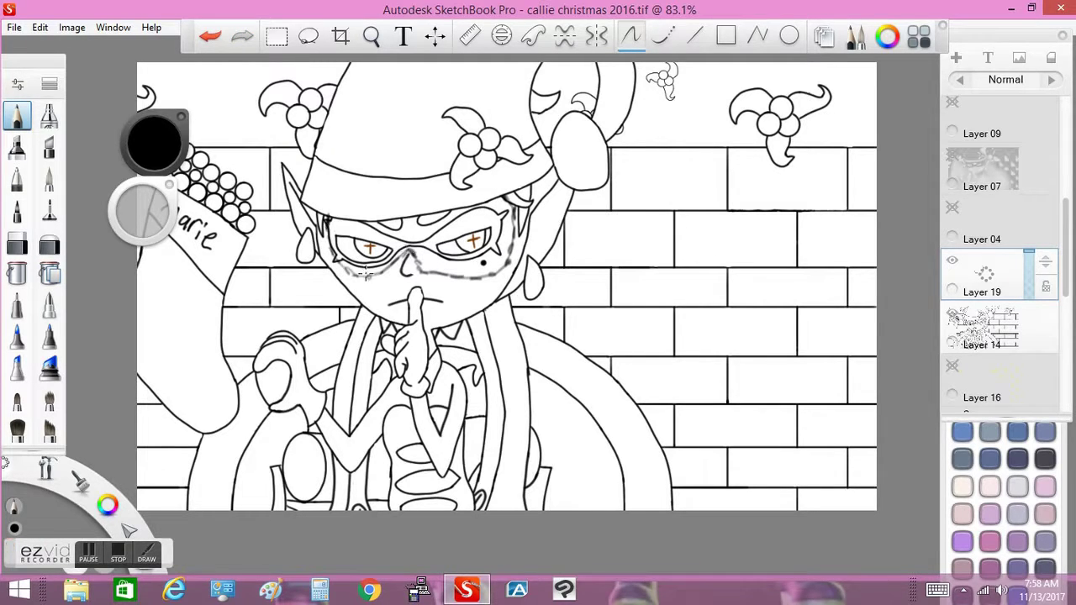
{"action": "left_click", "coordinate": [210, 36]}
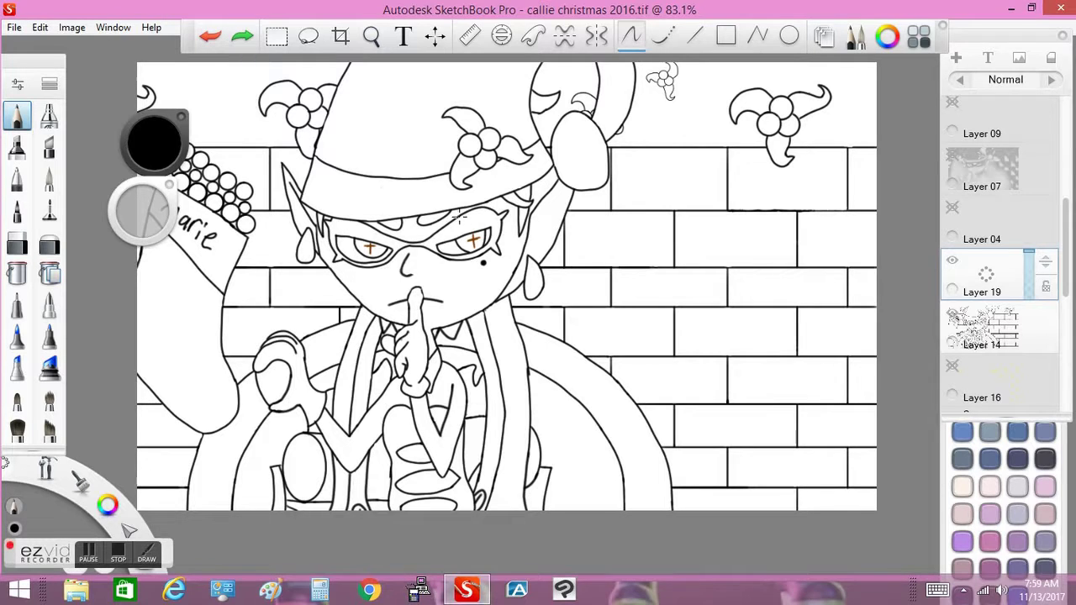
Sketch a thick rough mask outline under the eyes and up both sides of the face on Layer 19, with a strap toward the ear.
{"action": "key", "text": "space"}
{"action": "left_click_drag", "start_coordinate": [403, 242], "coordinate": [455, 242]}
{"action": "mouse_move", "coordinate": [463, 290]}
{"action": "left_mouse_down"}
{"action": "mouse_move", "coordinate": [648, 345]}
{"action": "mouse_move", "coordinate": [673, 180]}
{"action": "mouse_move", "coordinate": [344, 352]}
{"action": "mouse_move", "coordinate": [255, 227]}
{"action": "left_mouse_up"}
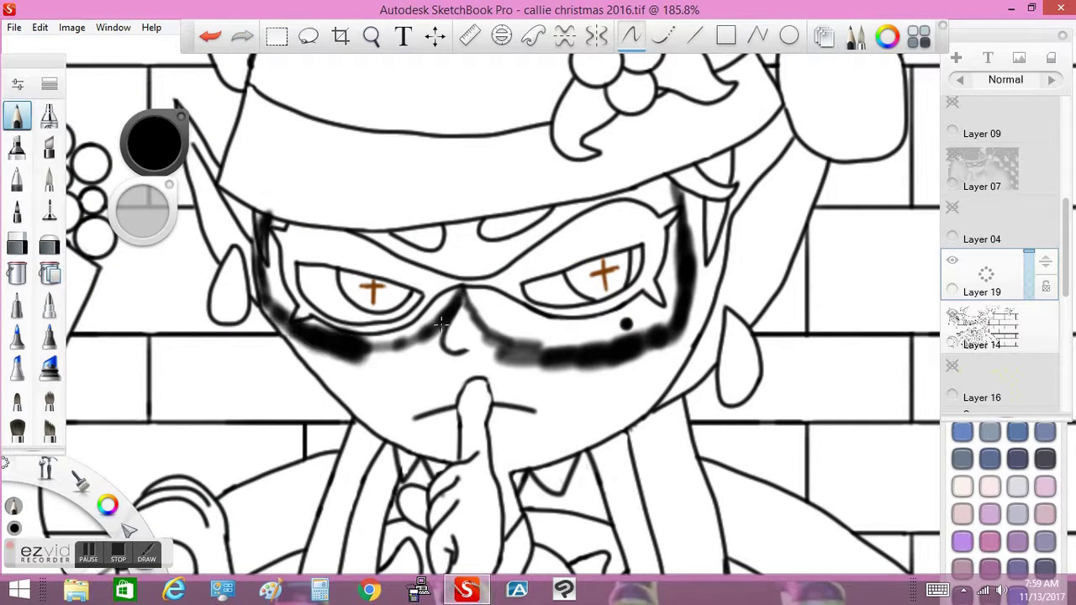
{"action": "mouse_move", "coordinate": [685, 217]}
{"action": "left_mouse_down"}
{"action": "mouse_move", "coordinate": [744, 164]}
{"action": "mouse_move", "coordinate": [678, 208]}
{"action": "left_mouse_up"}
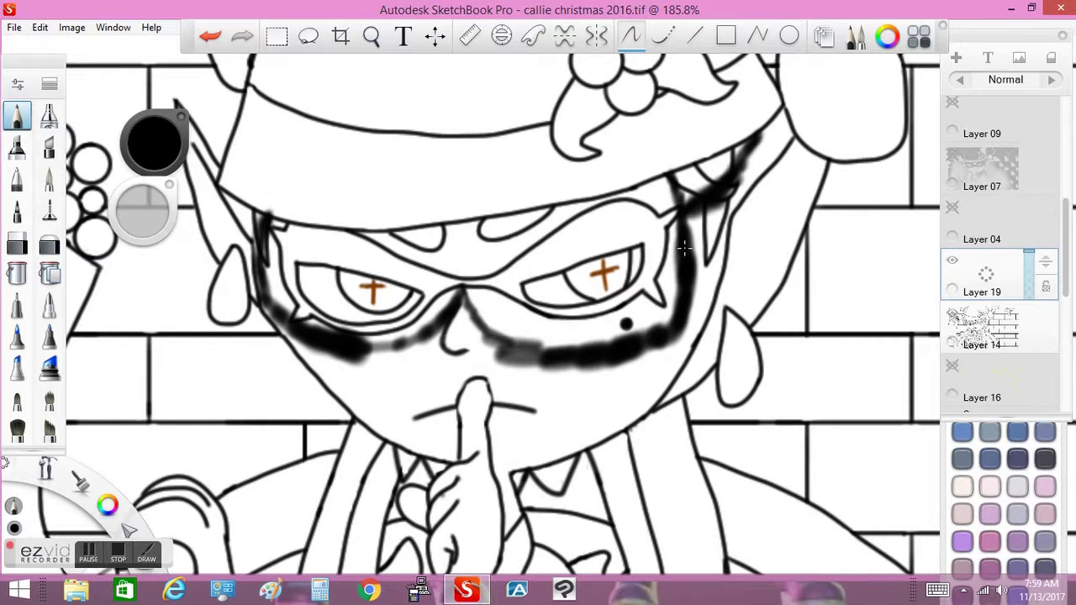
Sketch the mask's rough upper edge across the forehead beneath the hat brim.
{"action": "left_click", "coordinate": [471, 37]}
{"action": "key", "text": "ctrl+z"}
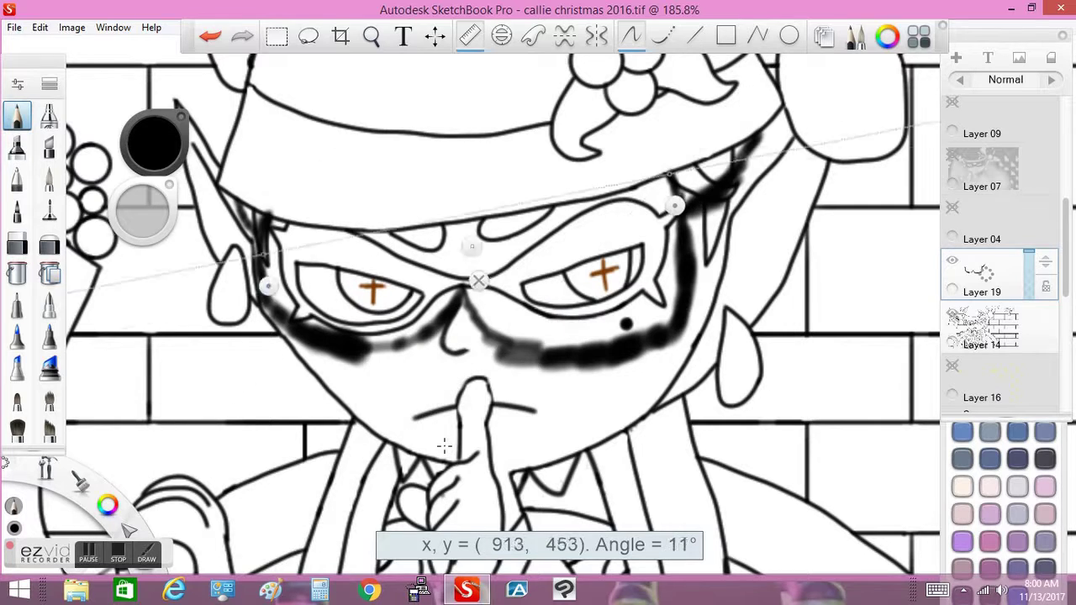
{"action": "key", "text": "ctrl+z"}
{"action": "key", "text": "ctrl+z"}
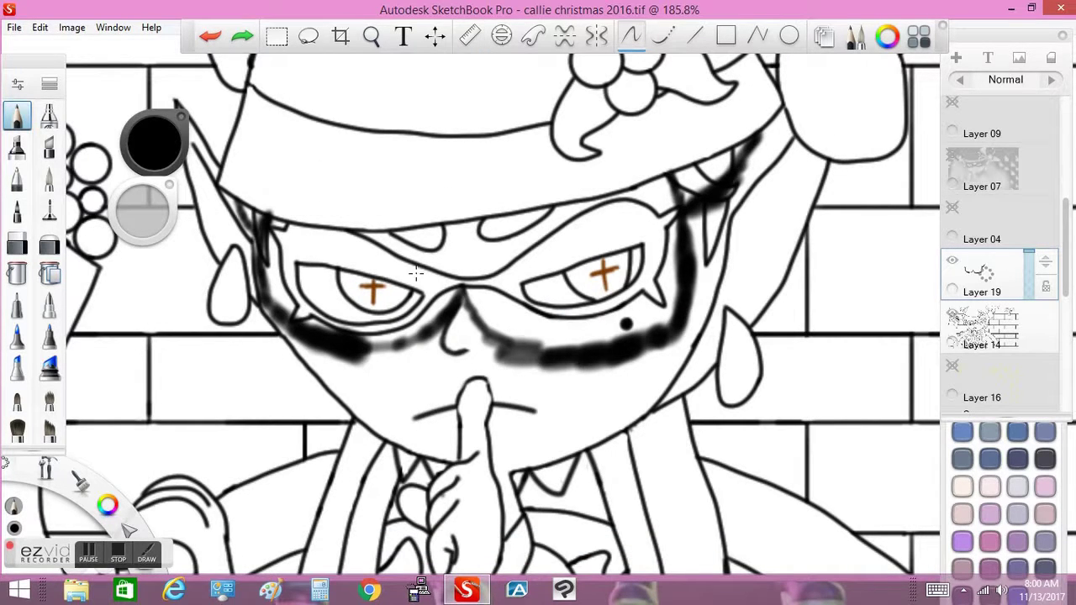
{"action": "mouse_move", "coordinate": [517, 211]}
{"action": "left_mouse_down"}
{"action": "mouse_move", "coordinate": [556, 202]}
{"action": "mouse_move", "coordinate": [375, 234]}
{"action": "left_mouse_up"}
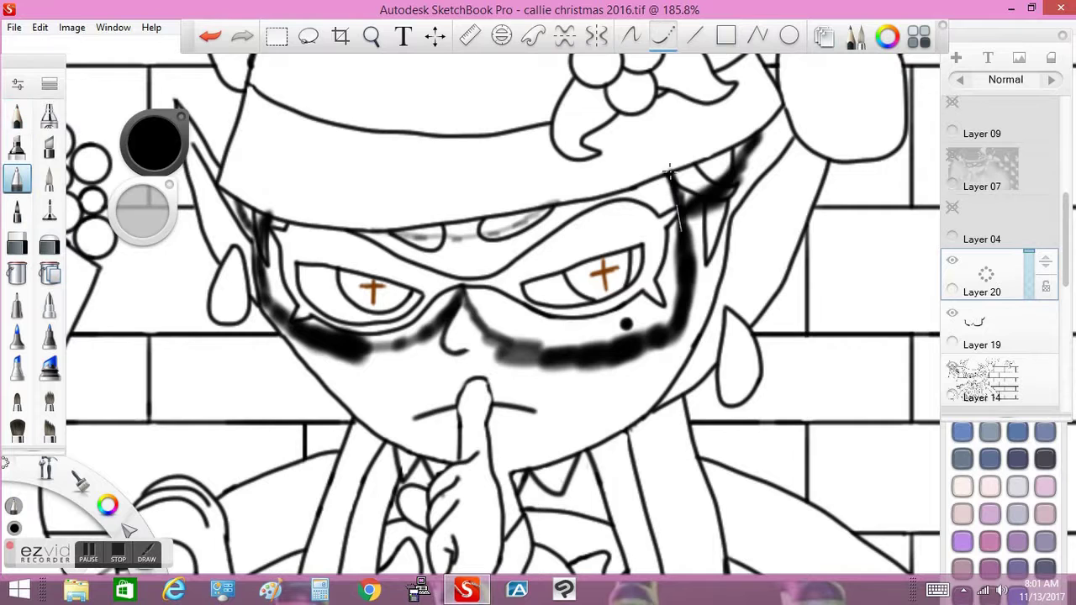
Ink the mask's lower edge and sides on Layer 20, hide the rough sketch on Layer 19 and fade Layer 14.
{"action": "mouse_move", "coordinate": [550, 357]}
{"action": "left_mouse_down"}
{"action": "mouse_move", "coordinate": [450, 301]}
{"action": "mouse_move", "coordinate": [683, 324]}
{"action": "mouse_move", "coordinate": [670, 208]}
{"action": "left_mouse_up"}
{"action": "mouse_move", "coordinate": [454, 308]}
{"action": "left_mouse_down"}
{"action": "mouse_move", "coordinate": [347, 345]}
{"action": "mouse_move", "coordinate": [271, 256]}
{"action": "mouse_move", "coordinate": [274, 215]}
{"action": "left_mouse_up"}
{"action": "left_click", "coordinate": [951, 260]}
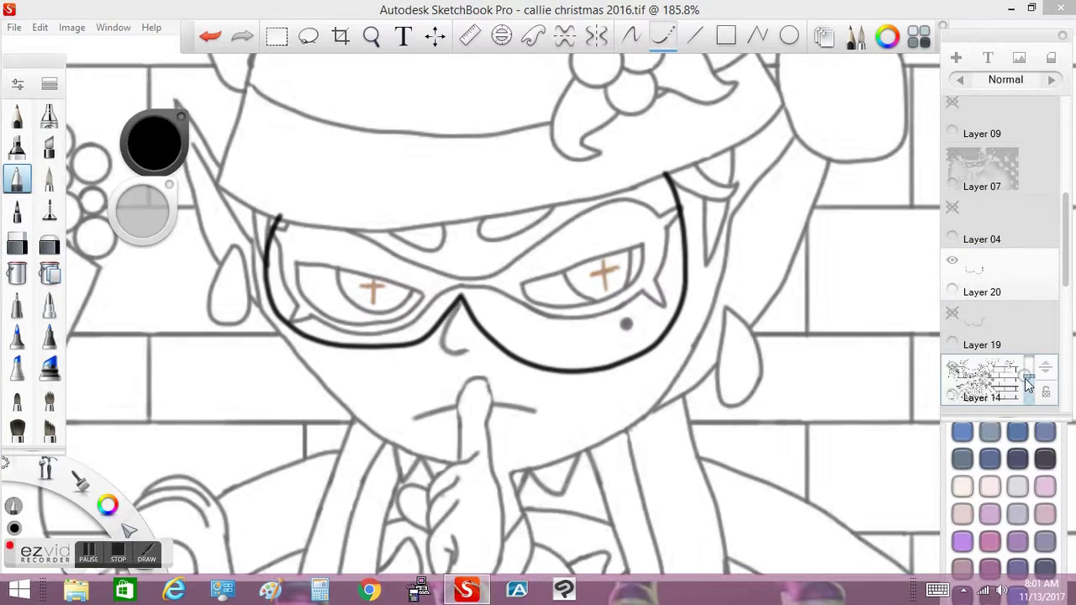
Ink the mask's side straps and its upper edge across the forehead, and restore the line art layer to full opacity.
{"action": "left_click_drag", "start_coordinate": [740, 145], "coordinate": [680, 217]}
{"action": "left_click_drag", "start_coordinate": [266, 242], "coordinate": [242, 204]}
{"action": "left_click_drag", "start_coordinate": [569, 202], "coordinate": [360, 233]}
{"action": "key", "text": "ctrl+z"}
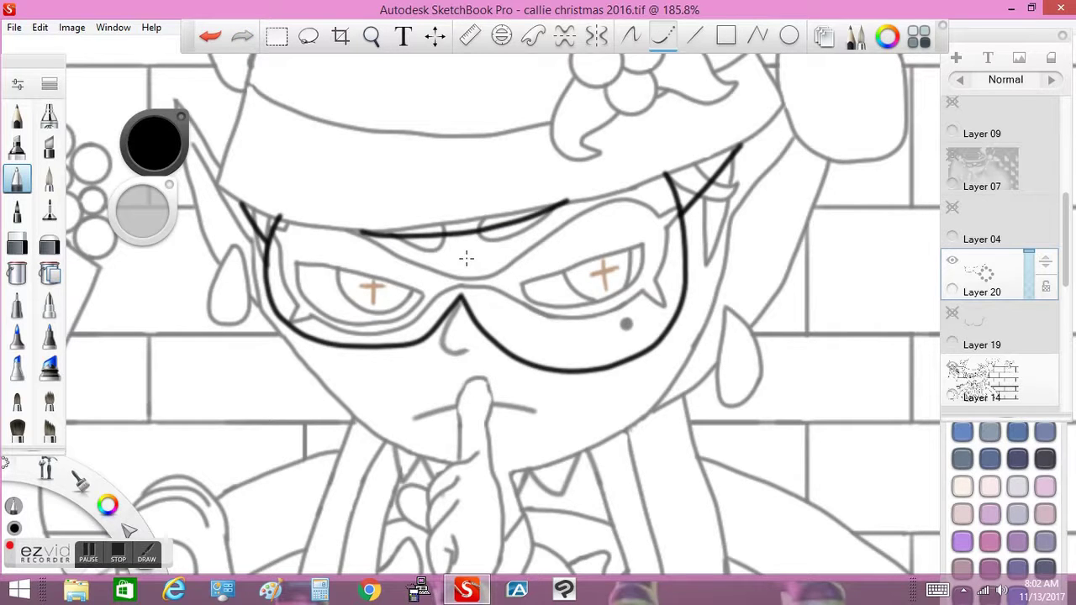
{"action": "scroll", "coordinate": [985, 272], "scroll_direction": "down", "scroll_amount": 5}
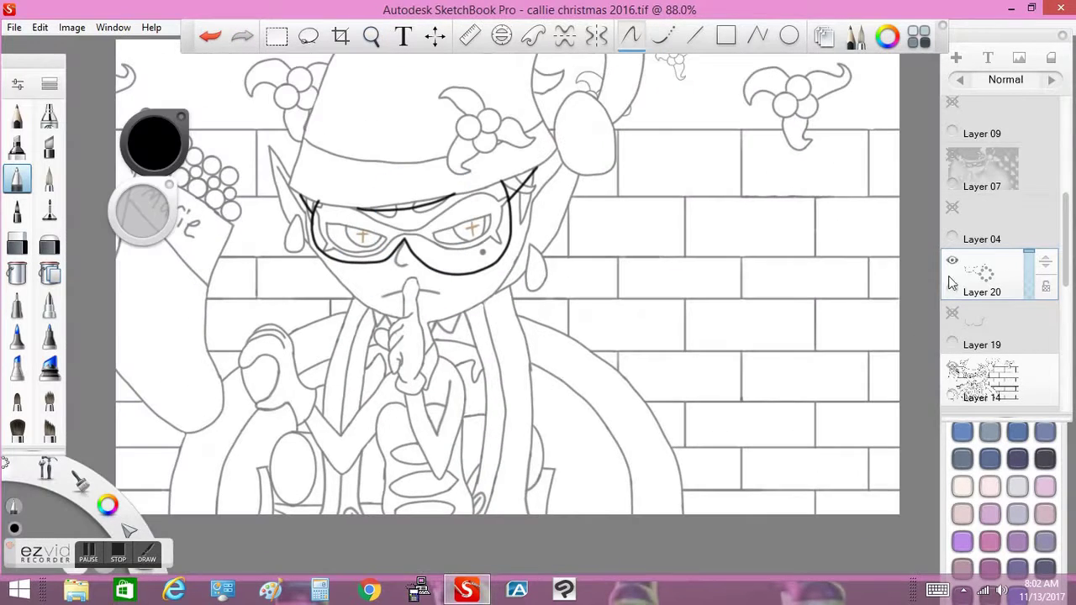
{"action": "left_click", "coordinate": [983, 378]}
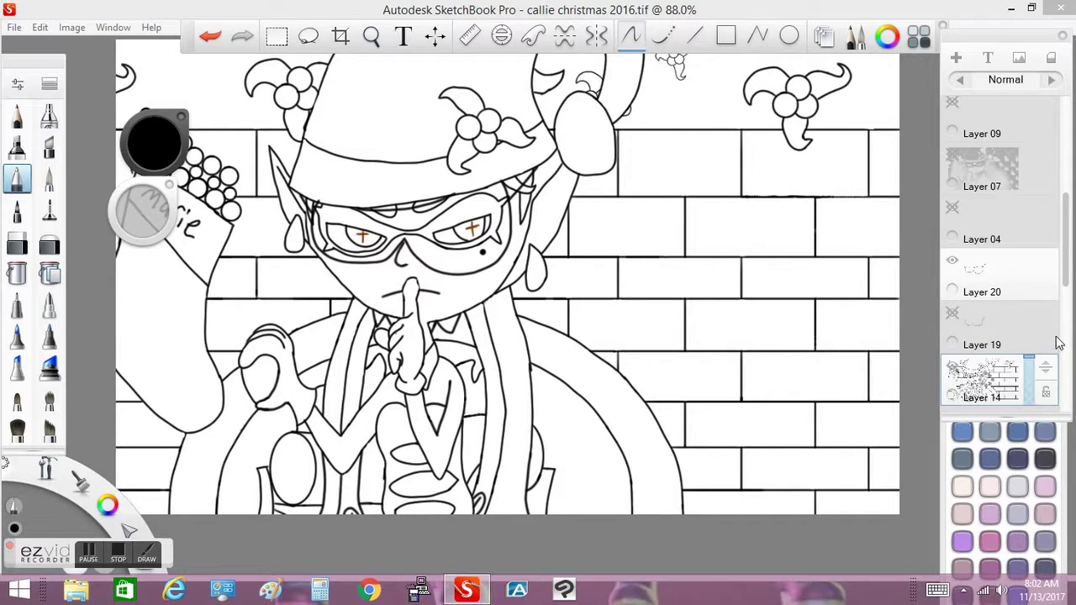
{"action": "key", "text": "space"}
{"action": "mouse_move", "coordinate": [415, 437]}
{"action": "left_mouse_down"}
{"action": "mouse_move", "coordinate": [415, 302]}
{"action": "mouse_move", "coordinate": [730, 252]}
{"action": "left_mouse_up"}
{"action": "left_click_drag", "start_coordinate": [761, 270], "coordinate": [740, 321]}
{"action": "left_click_drag", "start_coordinate": [780, 253], "coordinate": [837, 333]}
{"action": "left_click_drag", "start_coordinate": [849, 284], "coordinate": [864, 345]}
{"action": "left_click_drag", "start_coordinate": [884, 286], "coordinate": [871, 340]}
{"action": "left_click_drag", "start_coordinate": [909, 296], "coordinate": [895, 362]}
{"action": "key", "text": "ctrl+z"}
{"action": "key", "text": "ctrl+z"}
{"action": "key", "text": "ctrl+z"}
{"action": "key", "text": "ctrl+z"}
{"action": "key", "text": "ctrl+z"}
{"action": "key", "text": "ctrl+z"}
{"action": "key", "text": "ctrl+z"}
{"action": "key", "text": "ctrl+z"}
{"action": "key", "text": "ctrl+z"}
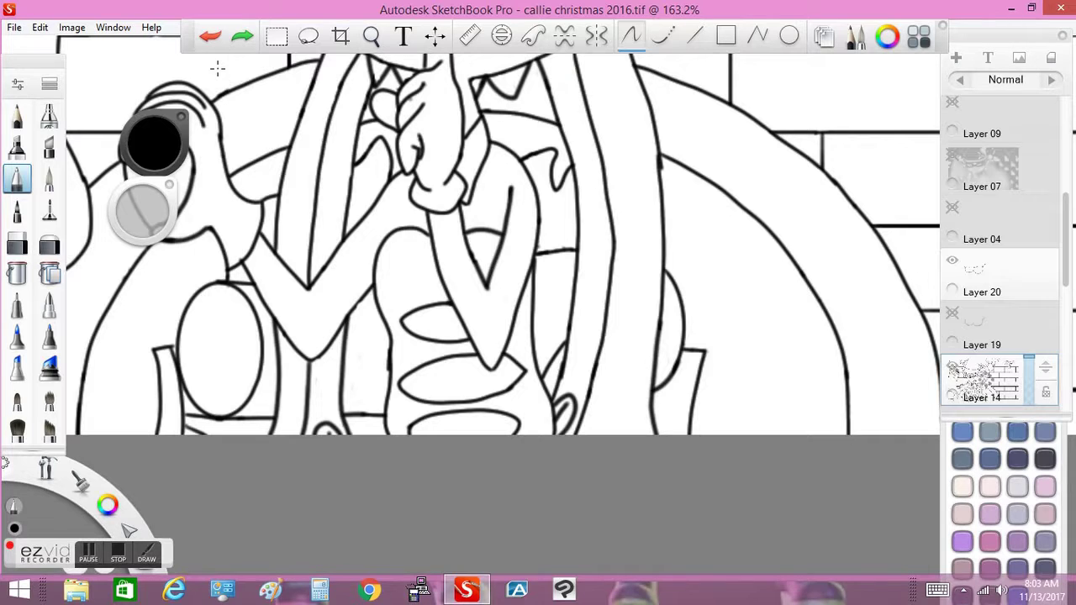
Erase the oval shapes on the torso and the curve across the chest behind the forearm.
{"action": "key", "text": "e"}
{"action": "left_click_drag", "start_coordinate": [377, 286], "coordinate": [378, 248]}
{"action": "key", "text": "ctrl+z"}
{"action": "left_click_drag", "start_coordinate": [473, 235], "coordinate": [487, 230]}
{"action": "mouse_move", "coordinate": [439, 296]}
{"action": "left_mouse_down"}
{"action": "mouse_move", "coordinate": [412, 395]}
{"action": "mouse_move", "coordinate": [488, 414]}
{"action": "mouse_move", "coordinate": [408, 313]}
{"action": "mouse_move", "coordinate": [482, 394]}
{"action": "left_mouse_up"}
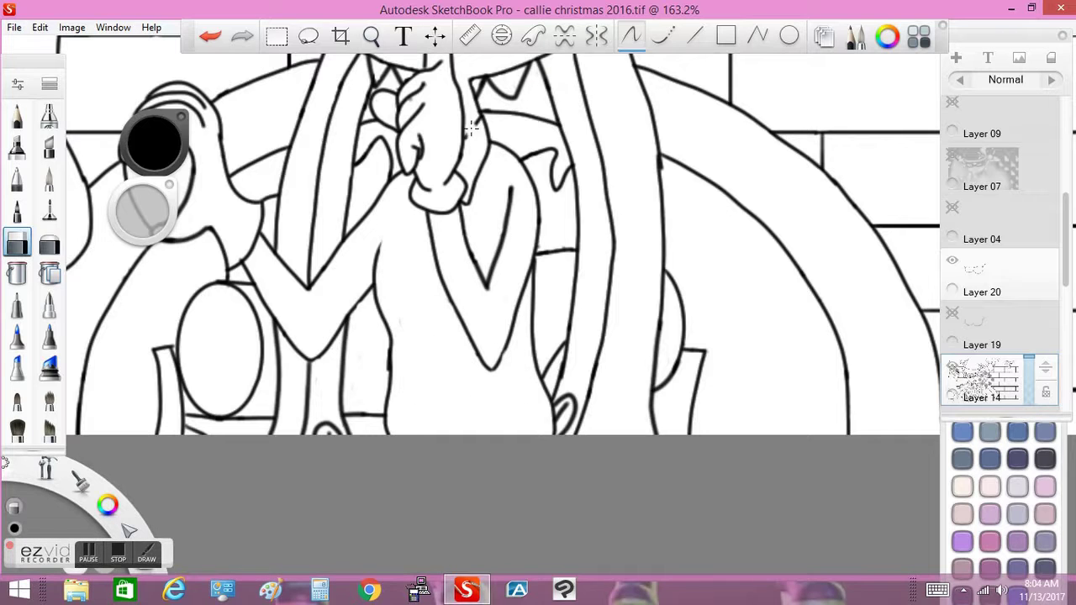
Erase the line beside the raised hand's wrist and rework the neck and shoulder edge there.
{"action": "left_click_drag", "start_coordinate": [473, 136], "coordinate": [482, 214]}
{"action": "scroll", "coordinate": [483, 213], "scroll_direction": "down", "scroll_amount": 3}
{"action": "key", "text": "e"}
{"action": "left_click_drag", "start_coordinate": [521, 296], "coordinate": [528, 322]}
{"action": "left_click_drag", "start_coordinate": [542, 313], "coordinate": [603, 379]}
{"action": "left_click", "coordinate": [210, 35]}
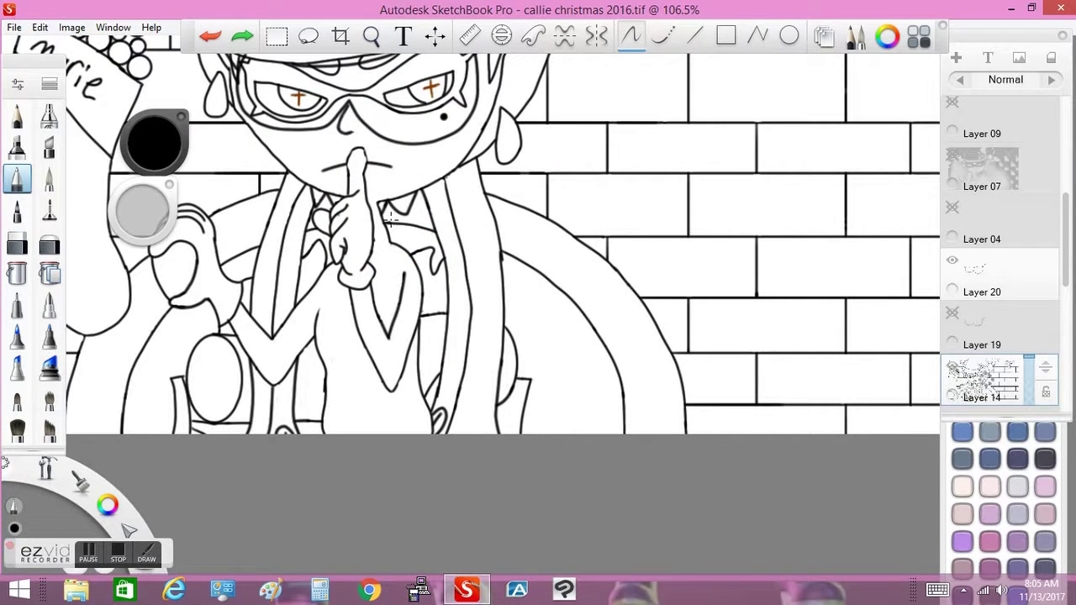
Draw the crop top's curved hem across the torso, with a navel and a double waistband line below it.
{"action": "scroll", "coordinate": [389, 221], "scroll_direction": "up", "scroll_amount": 5}
{"action": "mouse_move", "coordinate": [391, 242]}
{"action": "left_mouse_down"}
{"action": "mouse_move", "coordinate": [412, 242]}
{"action": "mouse_move", "coordinate": [447, 350]}
{"action": "left_mouse_up"}
{"action": "left_click", "coordinate": [208, 37]}
{"action": "left_click_drag", "start_coordinate": [304, 459], "coordinate": [376, 415]}
{"action": "left_click_drag", "start_coordinate": [455, 402], "coordinate": [452, 318]}
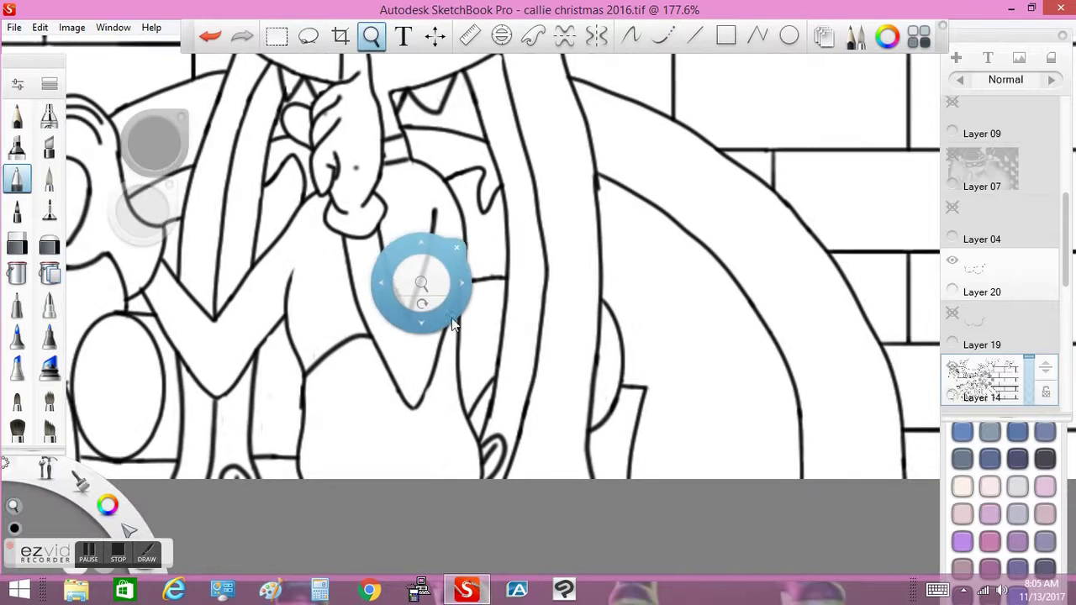
{"action": "mouse_move", "coordinate": [412, 462]}
{"action": "left_mouse_down"}
{"action": "mouse_move", "coordinate": [476, 442]}
{"action": "mouse_move", "coordinate": [298, 451]}
{"action": "left_mouse_up"}
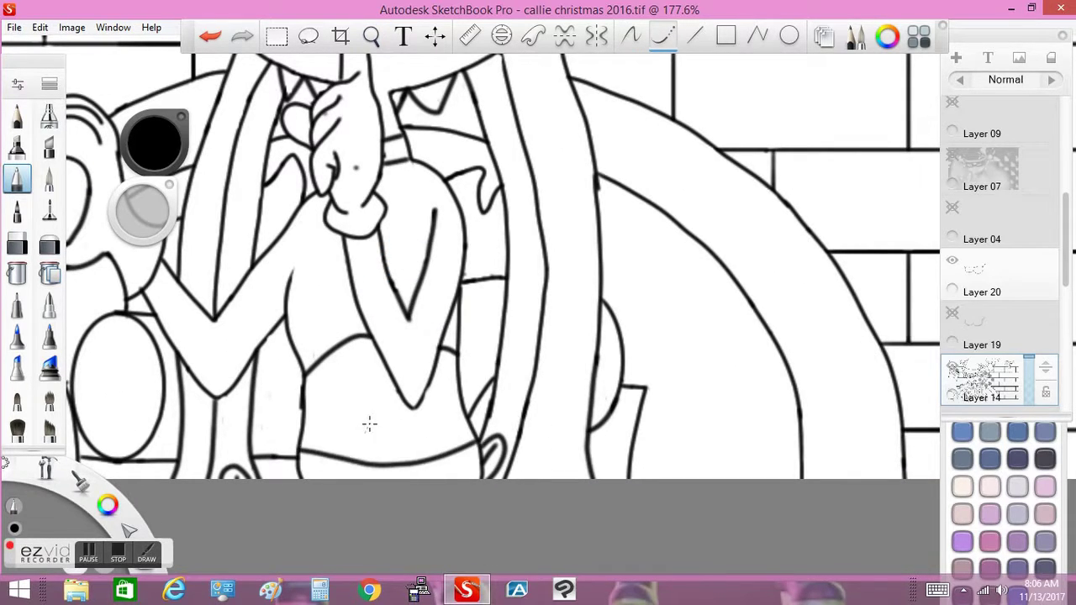
{"action": "mouse_move", "coordinate": [480, 454]}
{"action": "left_mouse_down"}
{"action": "mouse_move", "coordinate": [422, 476]}
{"action": "mouse_move", "coordinate": [330, 475]}
{"action": "mouse_move", "coordinate": [296, 467]}
{"action": "left_mouse_up"}
Draw a pointed, leaf-shaped shoulder opening above the bent arm and erase the old shoulder line around it.
{"action": "key", "text": "e"}
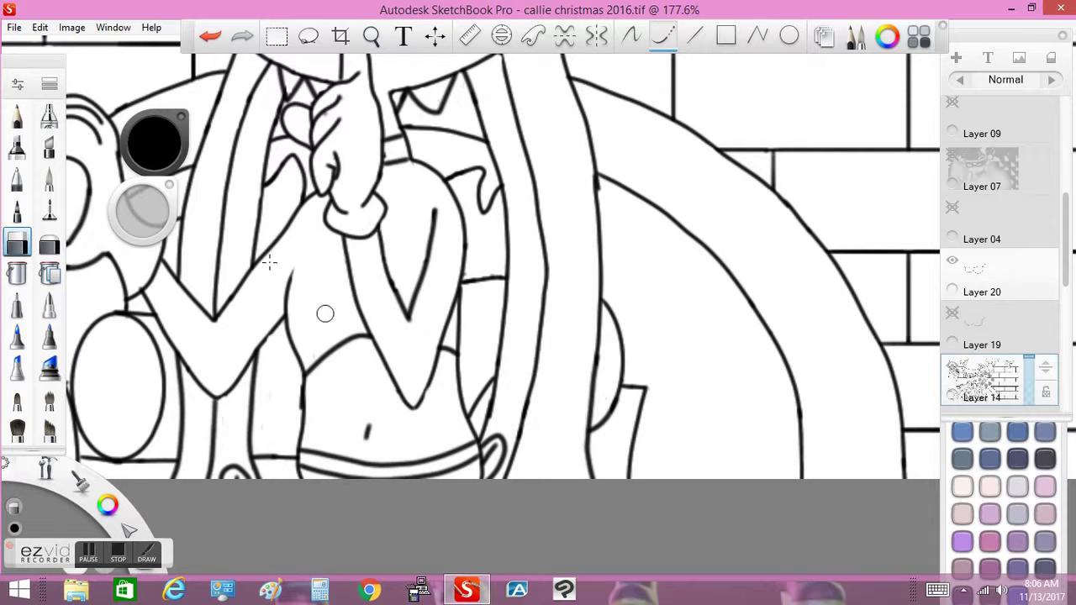
{"action": "key", "text": "e"}
{"action": "key", "text": "ctrl+z"}
{"action": "left_click_drag", "start_coordinate": [454, 134], "coordinate": [471, 222]}
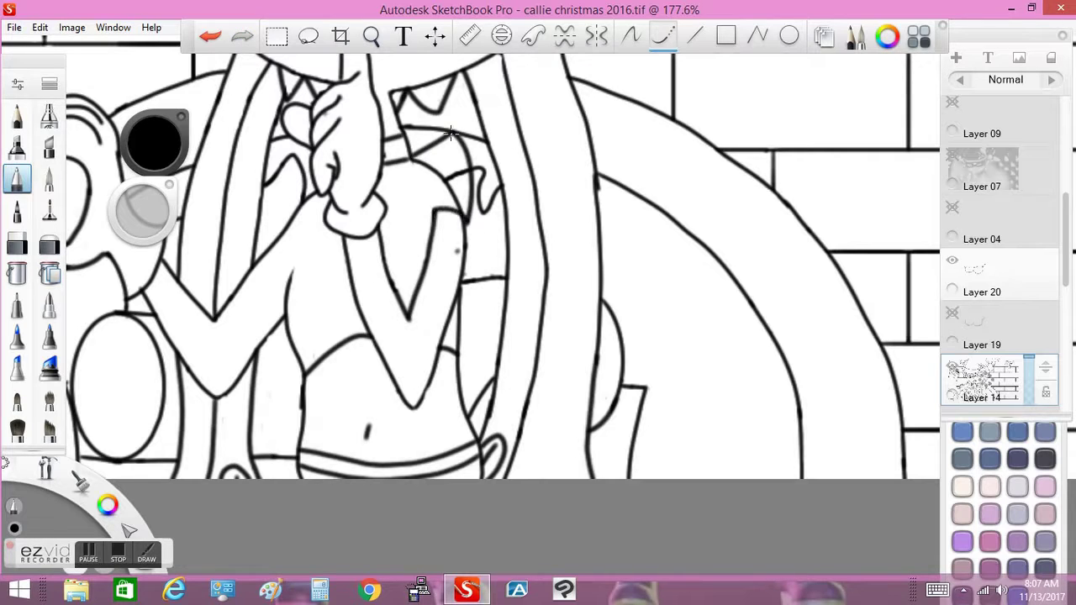
{"action": "left_click_drag", "start_coordinate": [452, 132], "coordinate": [435, 236]}
{"action": "key", "text": "e"}
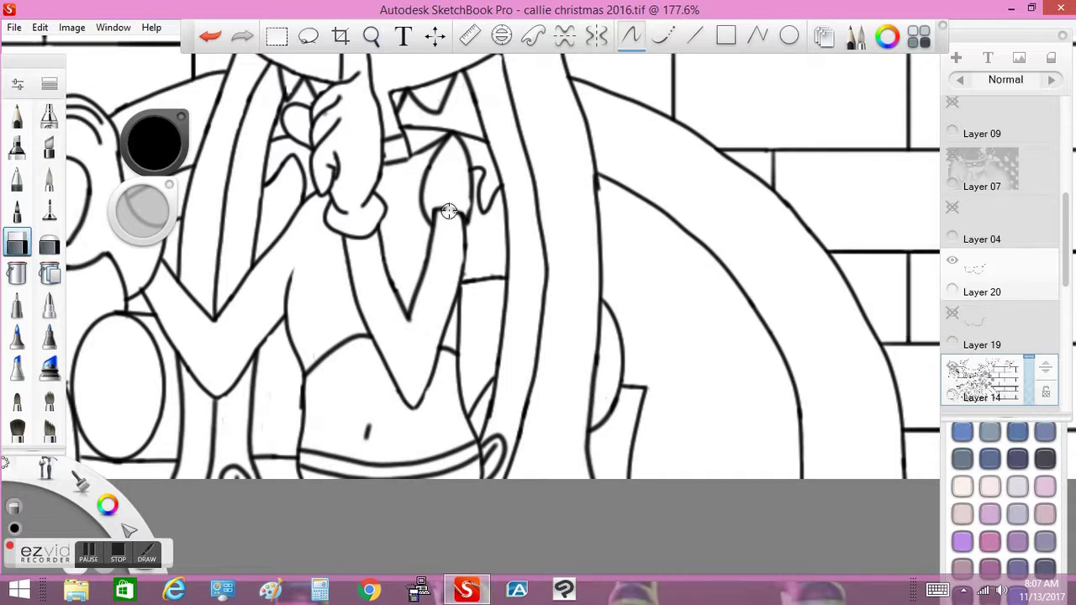
Redraw the top of the bent arm as a rounded shoulder inside the opening, with a short fold curve beside it.
{"action": "key", "text": "e"}
{"action": "mouse_move", "coordinate": [434, 215]}
{"action": "left_mouse_down"}
{"action": "mouse_move", "coordinate": [469, 242]}
{"action": "mouse_move", "coordinate": [452, 172]}
{"action": "mouse_move", "coordinate": [464, 220]}
{"action": "mouse_move", "coordinate": [430, 243]}
{"action": "left_mouse_up"}
{"action": "left_click", "coordinate": [210, 35]}
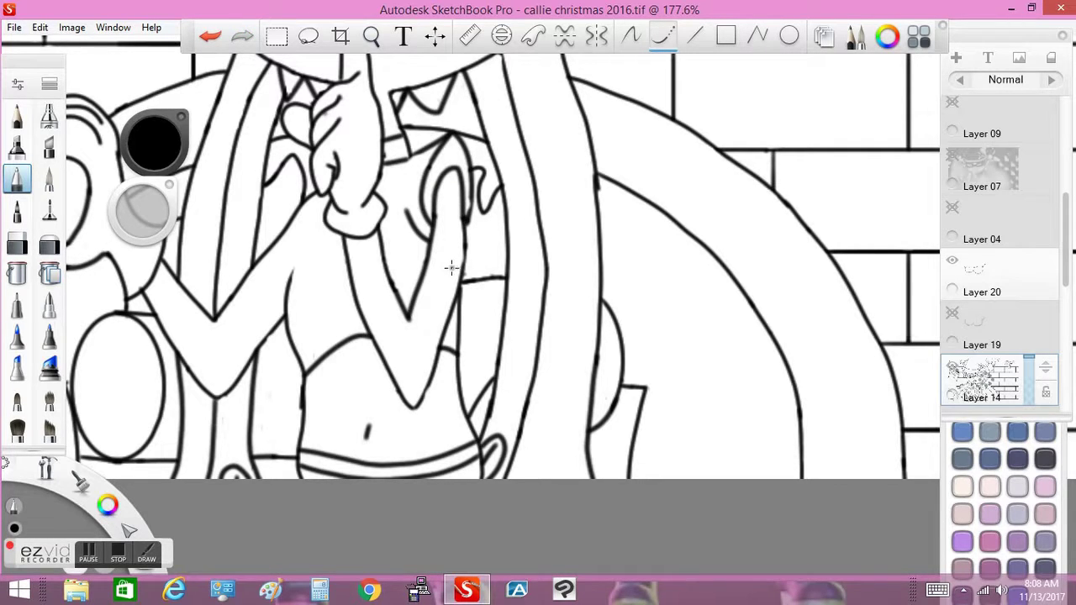
Erase the pointed sleeve shape and upper arm line at the other shoulder beside the hair strand.
{"action": "key", "text": "e"}
{"action": "left_click_drag", "start_coordinate": [307, 206], "coordinate": [290, 156]}
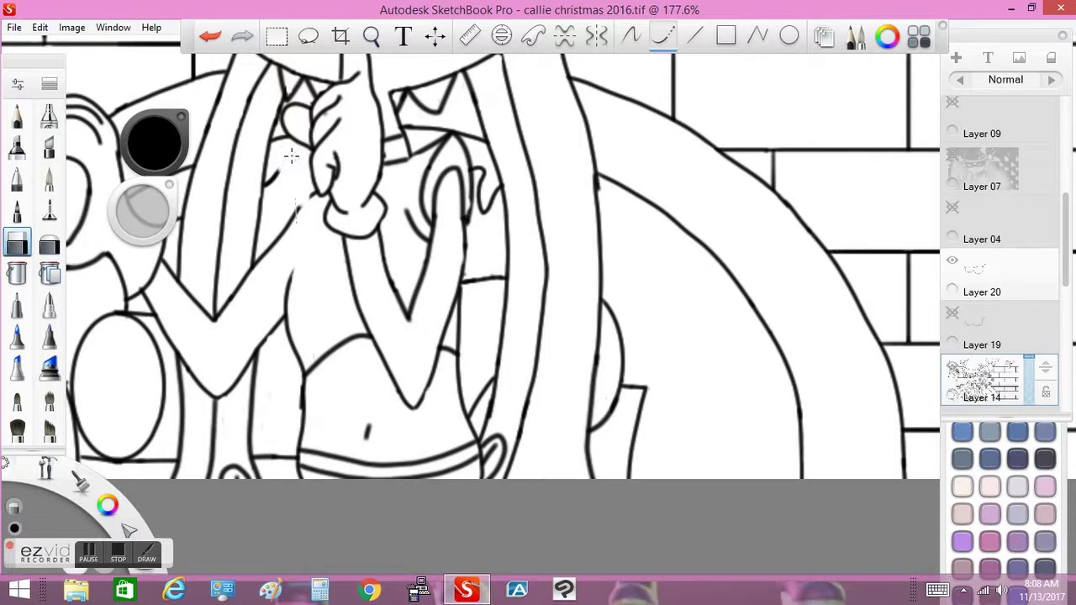
{"action": "key", "text": "e"}
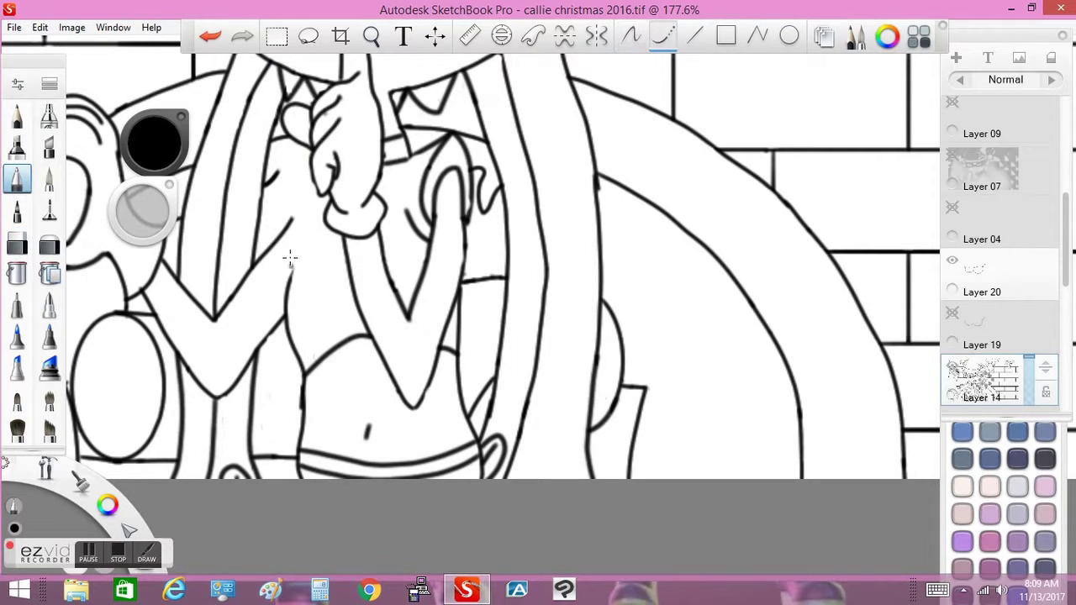
Draw the torso's side line up to the neckline with a short armpit fold, and erase the arm line crossing it.
{"action": "left_click_drag", "start_coordinate": [291, 266], "coordinate": [290, 181]}
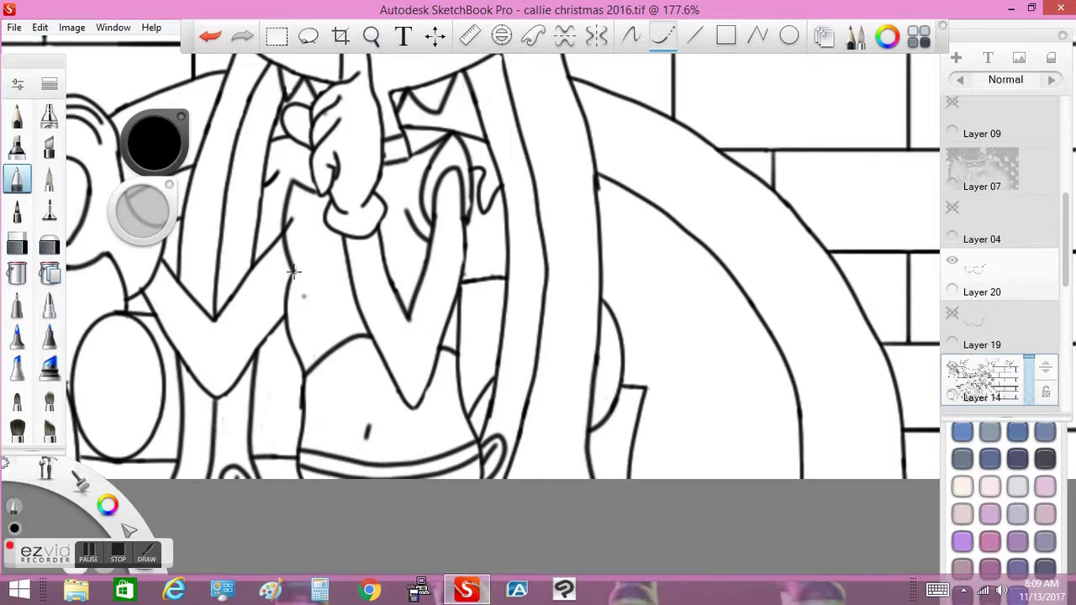
{"action": "left_click_drag", "start_coordinate": [291, 268], "coordinate": [323, 224]}
{"action": "key", "text": "e"}
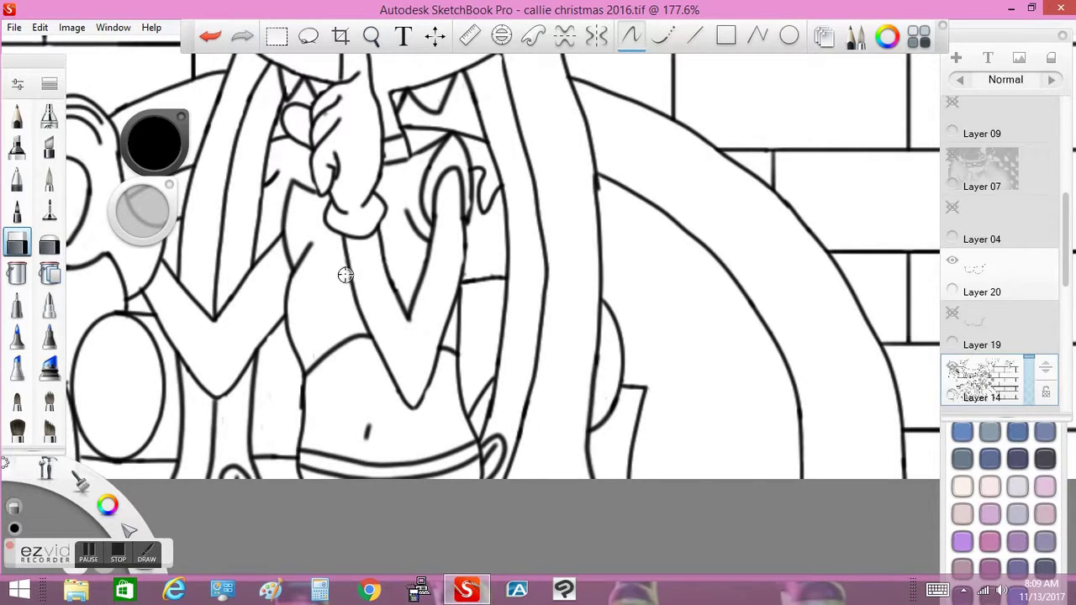
{"action": "key", "text": "e"}
{"action": "key", "text": "ctrl+z"}
Draw a leaf-shaped cutout on the crop top, with partial matching cutout curves inside the bent arm and beside the forearm.
{"action": "mouse_move", "coordinate": [319, 272]}
{"action": "left_mouse_down"}
{"action": "mouse_move", "coordinate": [335, 252]}
{"action": "mouse_move", "coordinate": [335, 341]}
{"action": "left_mouse_up"}
{"action": "left_click_drag", "start_coordinate": [413, 311], "coordinate": [391, 239]}
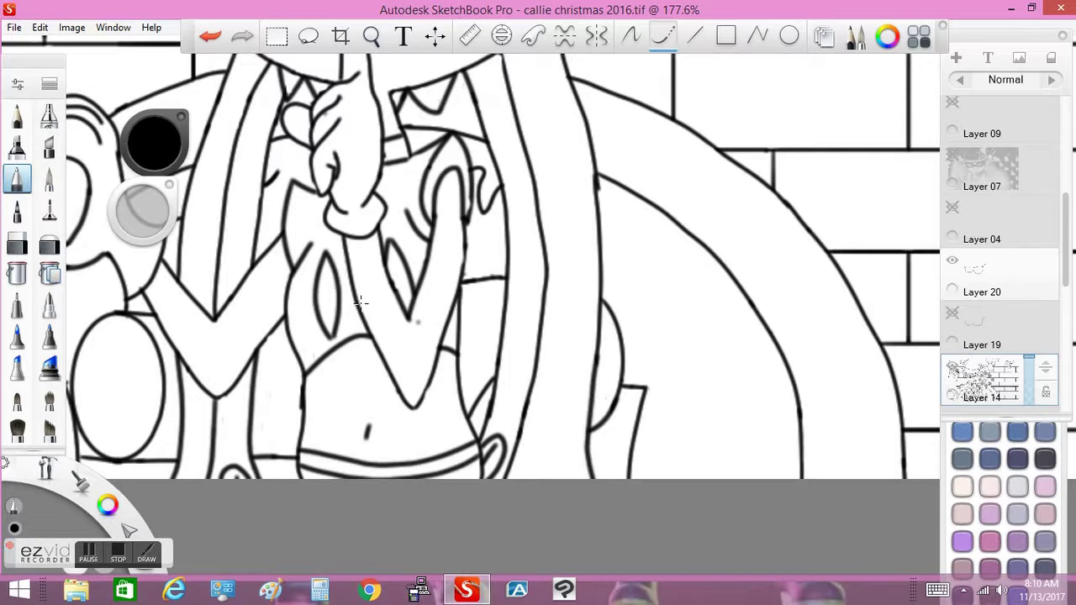
{"action": "key", "text": "ctrl+z"}
{"action": "left_click_drag", "start_coordinate": [360, 319], "coordinate": [350, 267]}
{"action": "key", "text": "ctrl+z"}
{"action": "scroll", "coordinate": [334, 225], "scroll_direction": "up", "scroll_amount": 5}
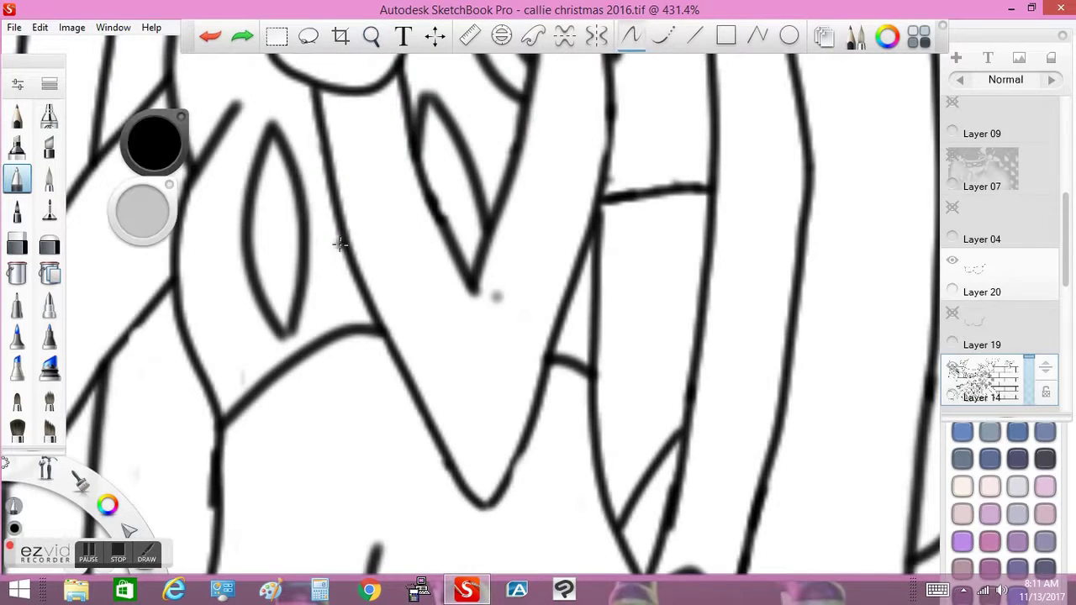
{"action": "left_click_drag", "start_coordinate": [334, 227], "coordinate": [369, 318]}
{"action": "key", "text": "e"}
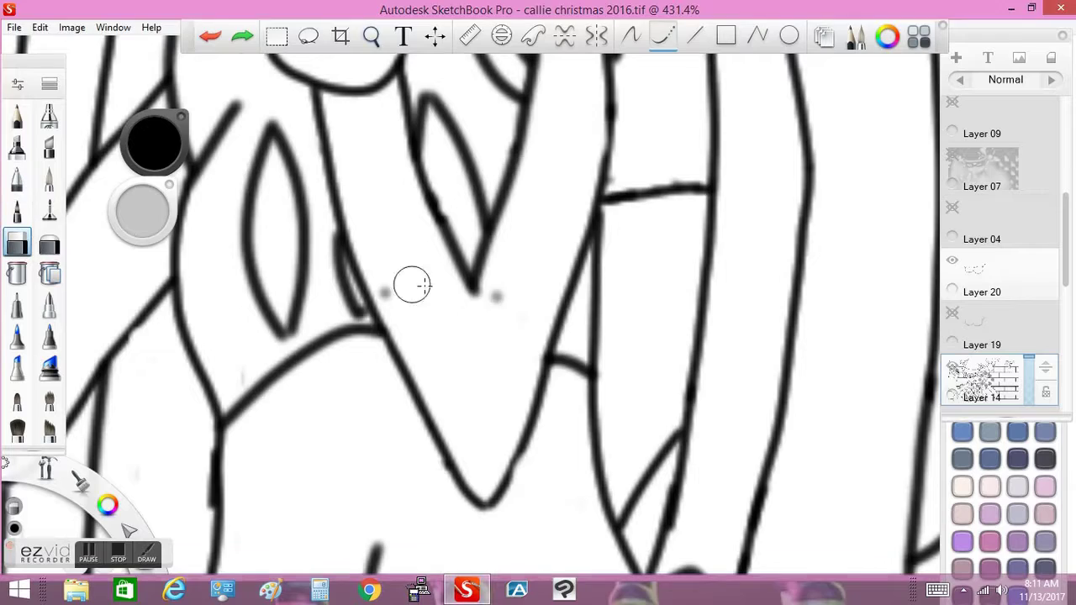
Replace the frown with a lopsided smile curving up on one side, erasing the part that crosses the raised finger.
{"action": "scroll", "coordinate": [382, 273], "scroll_direction": "down", "scroll_amount": 10}
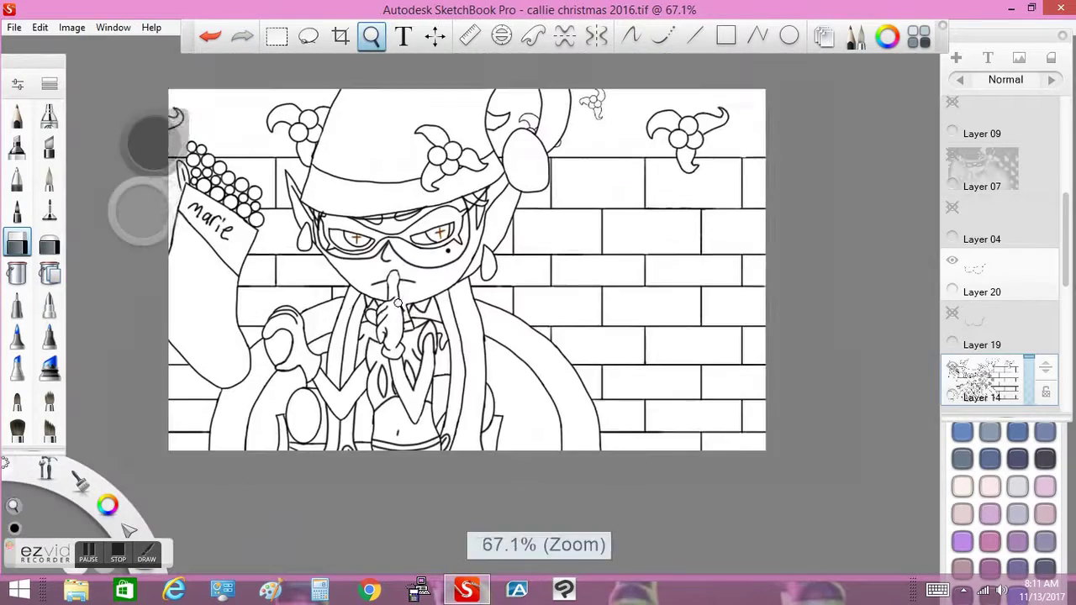
{"action": "scroll", "coordinate": [400, 294], "scroll_direction": "up", "scroll_amount": 7}
{"action": "key", "text": "l"}
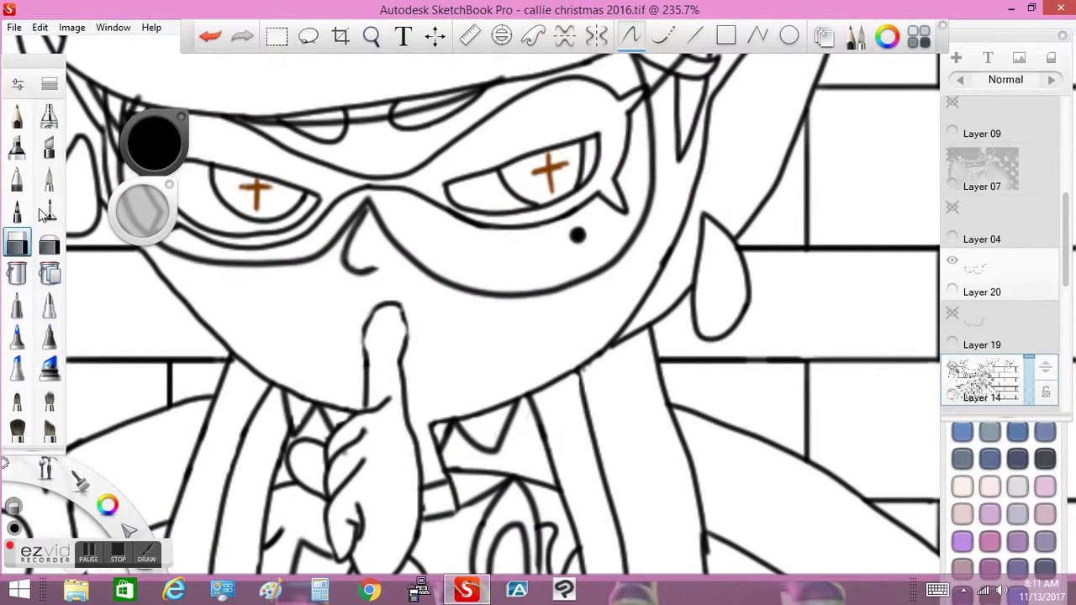
{"action": "left_click", "coordinate": [17, 179]}
{"action": "left_click_drag", "start_coordinate": [404, 298], "coordinate": [359, 366]}
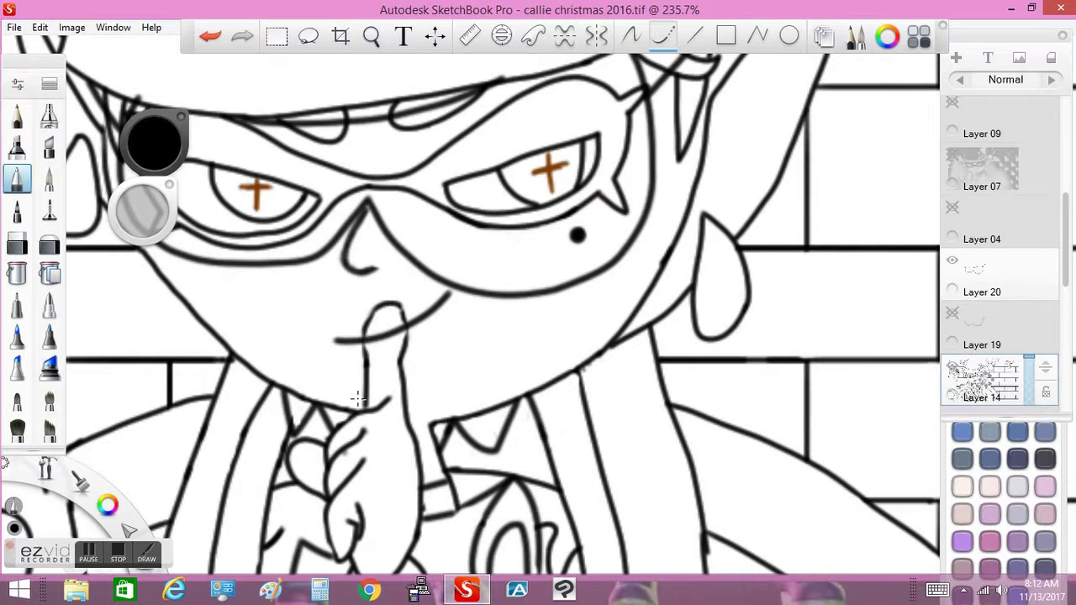
{"action": "key", "text": "e"}
{"action": "key", "text": "ctrl+z"}
{"action": "left_click", "coordinate": [147, 217]}
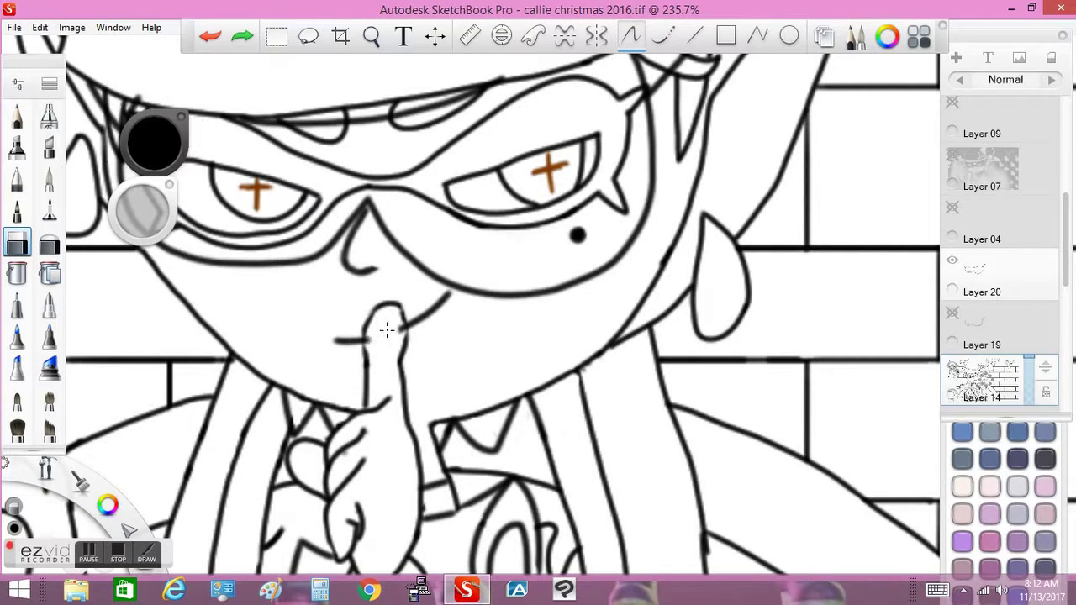
Erase the stray vertical lines under the hat brim between the ear and the mask's corner.
{"action": "key", "text": "space"}
{"action": "left_click_drag", "start_coordinate": [396, 283], "coordinate": [415, 264]}
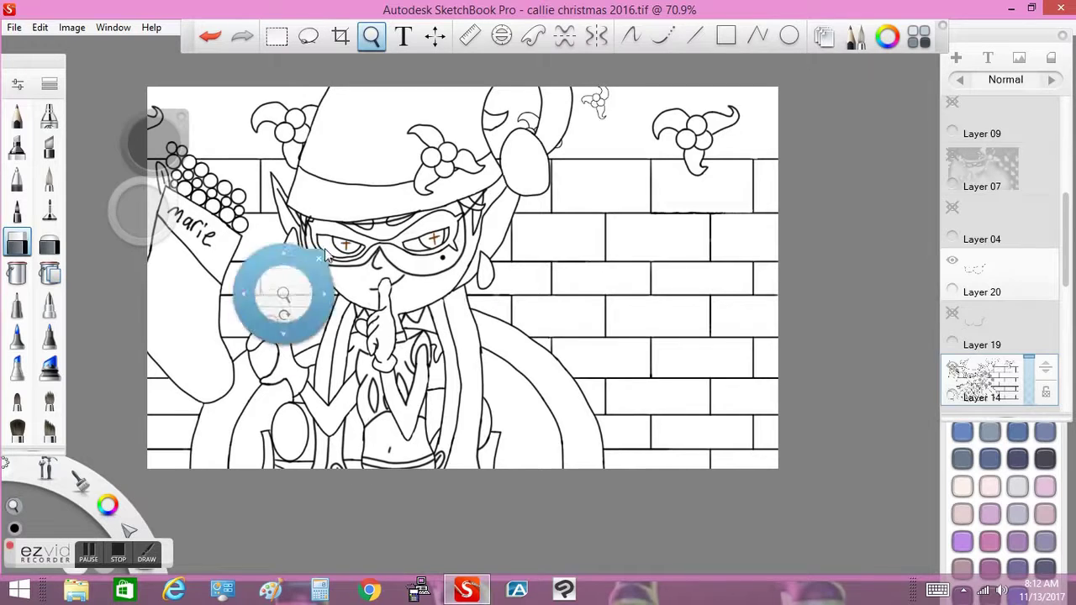
{"action": "left_click_drag", "start_coordinate": [324, 257], "coordinate": [320, 263]}
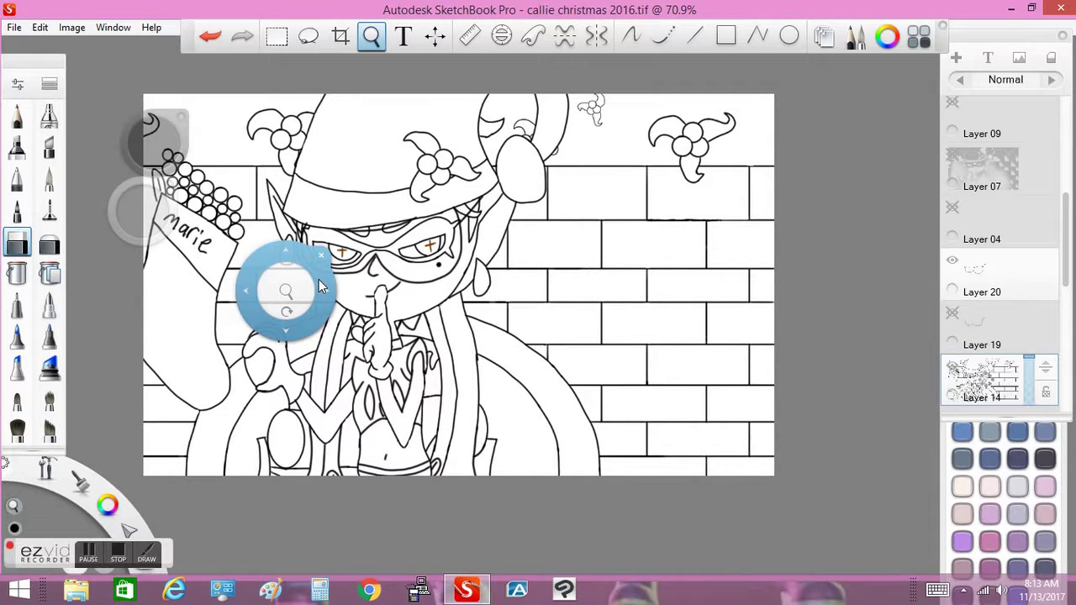
{"action": "mouse_move", "coordinate": [319, 280]}
{"action": "left_mouse_down"}
{"action": "mouse_move", "coordinate": [305, 239]}
{"action": "mouse_move", "coordinate": [370, 269]}
{"action": "mouse_move", "coordinate": [389, 299]}
{"action": "mouse_move", "coordinate": [432, 243]}
{"action": "left_mouse_up"}
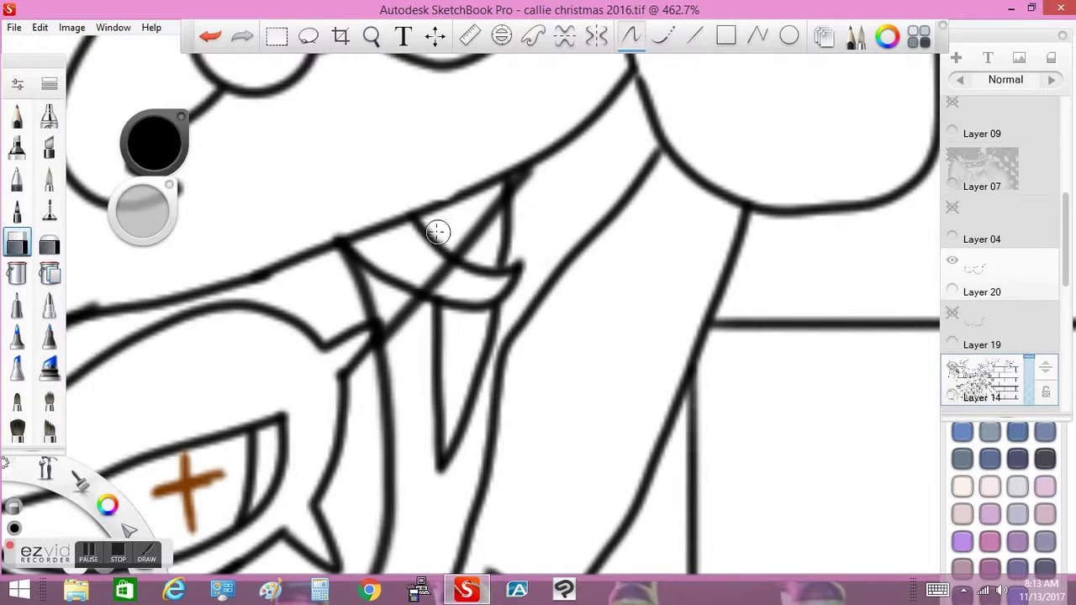
{"action": "scroll", "coordinate": [404, 212], "scroll_direction": "down", "scroll_amount": 3}
{"action": "scroll", "coordinate": [402, 211], "scroll_direction": "up", "scroll_amount": 5}
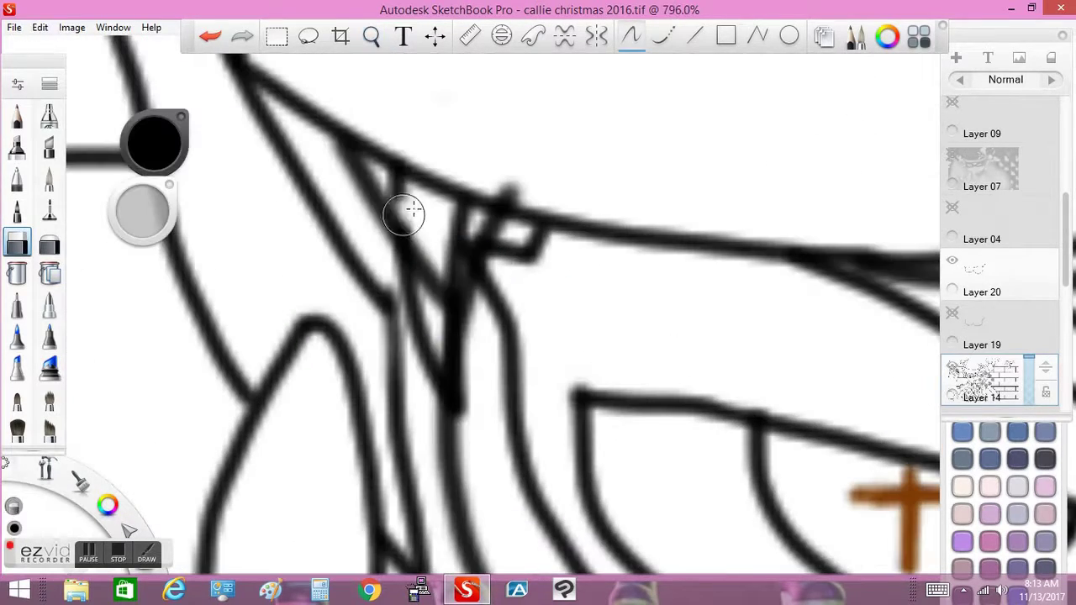
{"action": "left_click", "coordinate": [954, 263]}
{"action": "left_click_drag", "start_coordinate": [143, 211], "coordinate": [151, 219]}
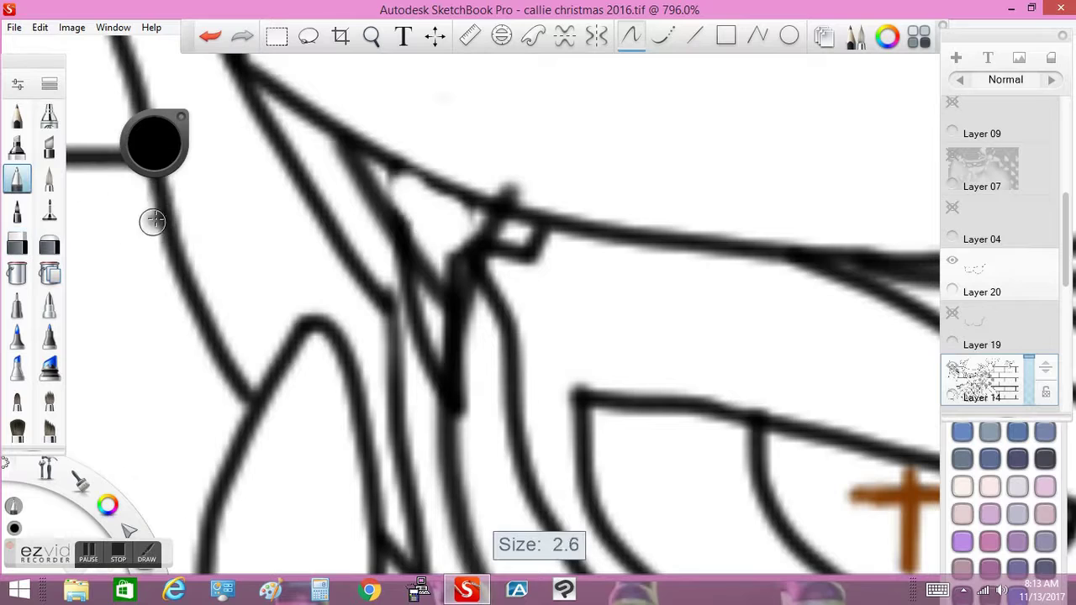
{"action": "scroll", "coordinate": [396, 176], "scroll_direction": "up", "scroll_amount": 2}
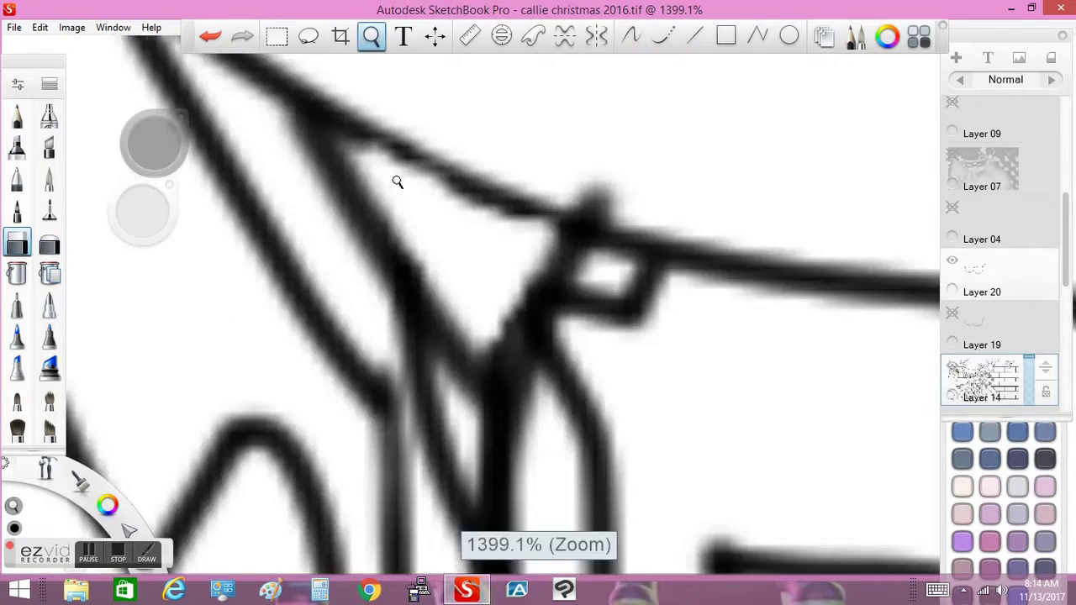
Draw the missing earlobe outlines through both teardrop earrings so that each ear edge is continuous.
{"action": "scroll", "coordinate": [404, 177], "scroll_direction": "down", "scroll_amount": 12}
{"action": "scroll", "coordinate": [414, 177], "scroll_direction": "up", "scroll_amount": 1}
{"action": "scroll", "coordinate": [413, 177], "scroll_direction": "up", "scroll_amount": 6}
{"action": "key", "text": "e"}
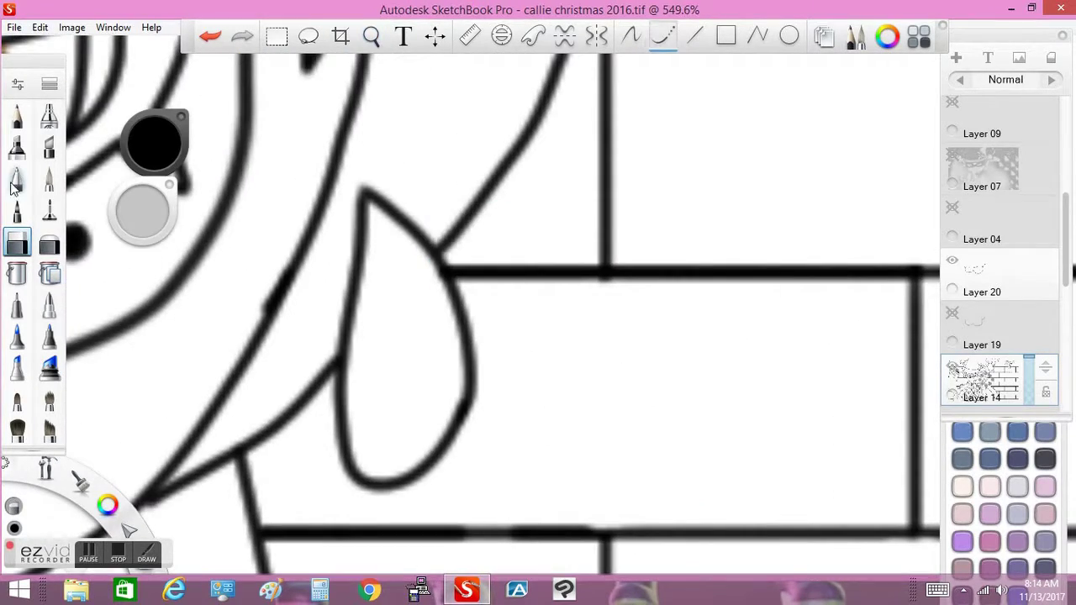
{"action": "left_click", "coordinate": [372, 36]}
{"action": "mouse_move", "coordinate": [356, 177]}
{"action": "left_mouse_down"}
{"action": "mouse_move", "coordinate": [487, 300]}
{"action": "mouse_move", "coordinate": [401, 250]}
{"action": "mouse_move", "coordinate": [553, 412]}
{"action": "left_mouse_up"}
{"action": "key", "text": "ctrl+z"}
{"action": "mouse_move", "coordinate": [402, 252]}
{"action": "left_mouse_down"}
{"action": "mouse_move", "coordinate": [490, 368]}
{"action": "mouse_move", "coordinate": [559, 425]}
{"action": "left_mouse_up"}
Erase the teardrop earring from the ear on the stocking side, keeping the ear outline.
{"action": "key", "text": "e"}
{"action": "left_click", "coordinate": [484, 195]}
{"action": "mouse_move", "coordinate": [483, 194]}
{"action": "left_mouse_down"}
{"action": "mouse_move", "coordinate": [428, 234]}
{"action": "mouse_move", "coordinate": [544, 353]}
{"action": "left_mouse_up"}
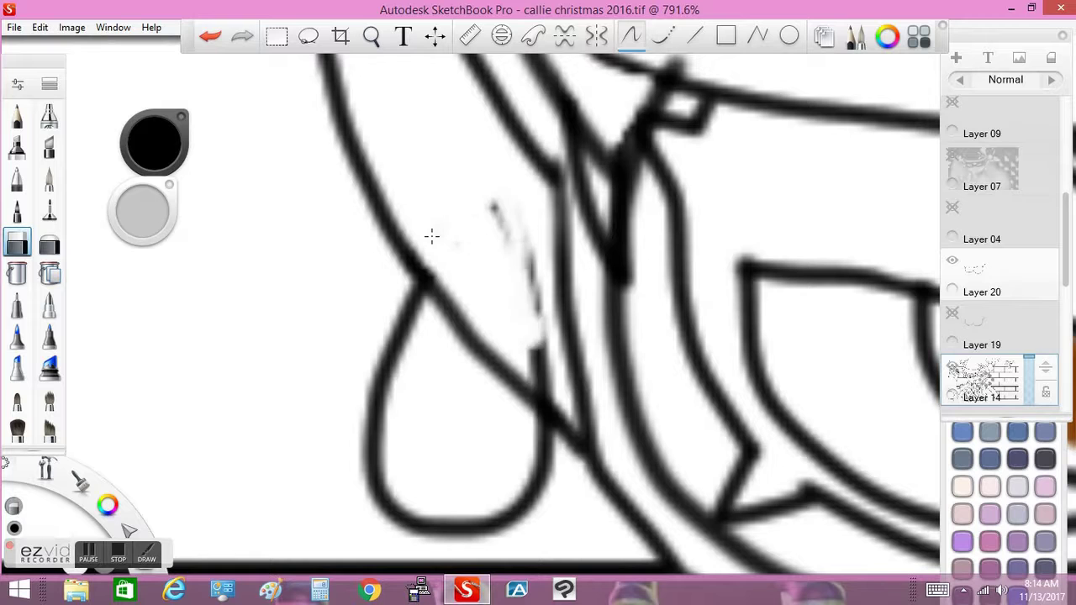
{"action": "left_click_drag", "start_coordinate": [500, 210], "coordinate": [543, 395]}
{"action": "left_click_drag", "start_coordinate": [370, 441], "coordinate": [412, 287]}
{"action": "left_click_drag", "start_coordinate": [547, 412], "coordinate": [524, 449]}
{"action": "left_click_drag", "start_coordinate": [370, 454], "coordinate": [524, 449]}
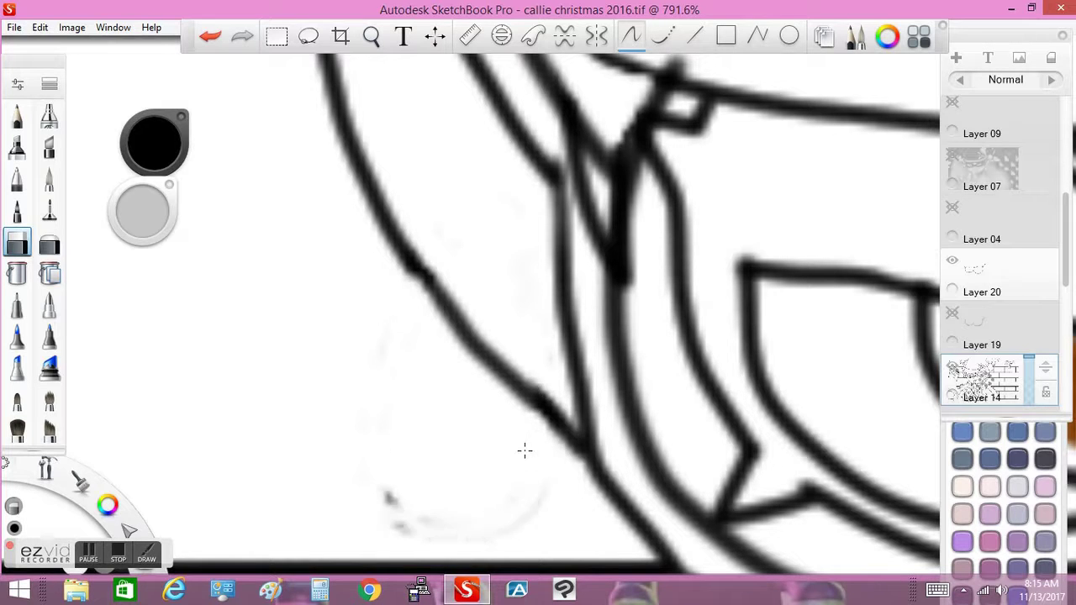
{"action": "left_click_drag", "start_coordinate": [387, 492], "coordinate": [404, 530]}
Erase the teardrop earring from the other ear, together with the leftover marks where the brick line meets it.
{"action": "key", "text": "z"}
{"action": "mouse_move", "coordinate": [442, 263]}
{"action": "left_mouse_down"}
{"action": "mouse_move", "coordinate": [453, 281]}
{"action": "mouse_move", "coordinate": [518, 267]}
{"action": "left_mouse_up"}
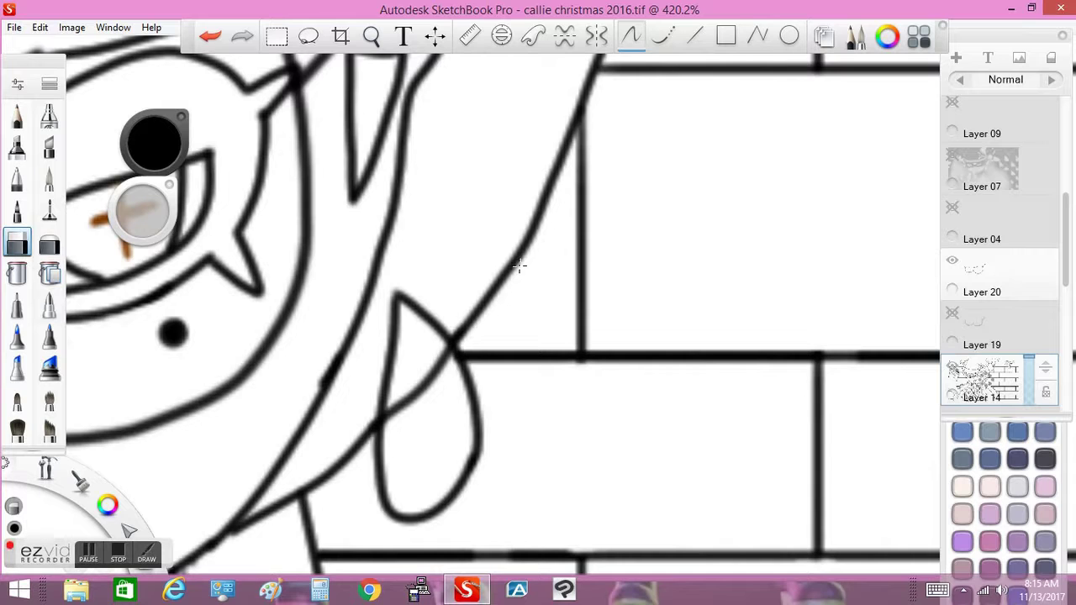
{"action": "mouse_move", "coordinate": [461, 382]}
{"action": "left_mouse_down"}
{"action": "mouse_move", "coordinate": [401, 300]}
{"action": "mouse_move", "coordinate": [432, 378]}
{"action": "mouse_move", "coordinate": [405, 445]}
{"action": "mouse_move", "coordinate": [471, 420]}
{"action": "mouse_move", "coordinate": [461, 370]}
{"action": "left_mouse_up"}
{"action": "left_click_drag", "start_coordinate": [143, 210], "coordinate": [152, 210]}
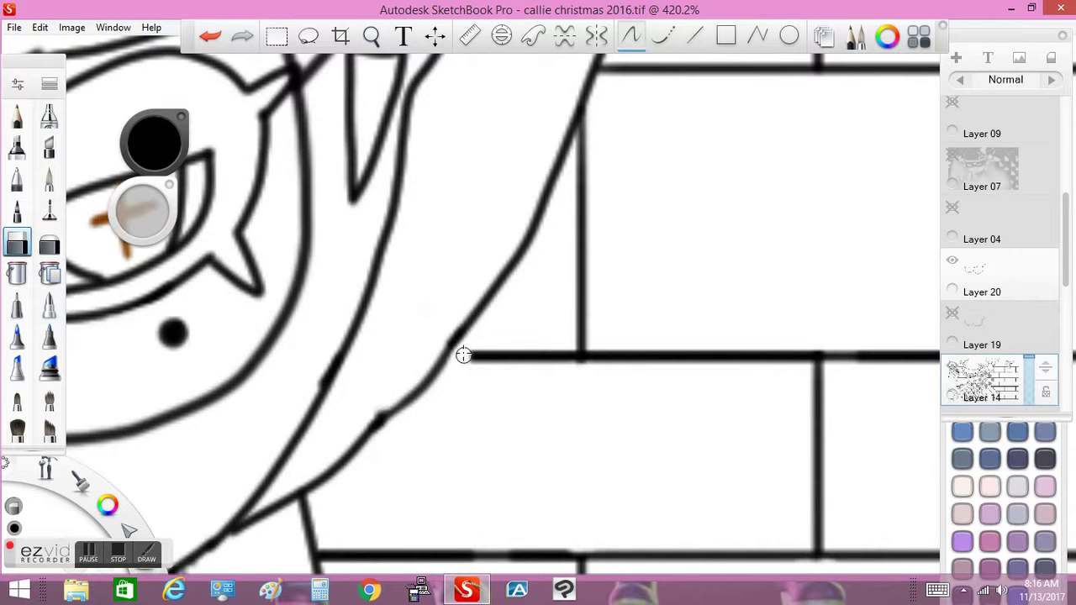
Extend the horizontal brick line to the ear's edge with the straight ruler.
{"action": "key", "text": "r"}
{"action": "left_click_drag", "start_coordinate": [597, 218], "coordinate": [473, 368]}
{"action": "key", "text": "e"}
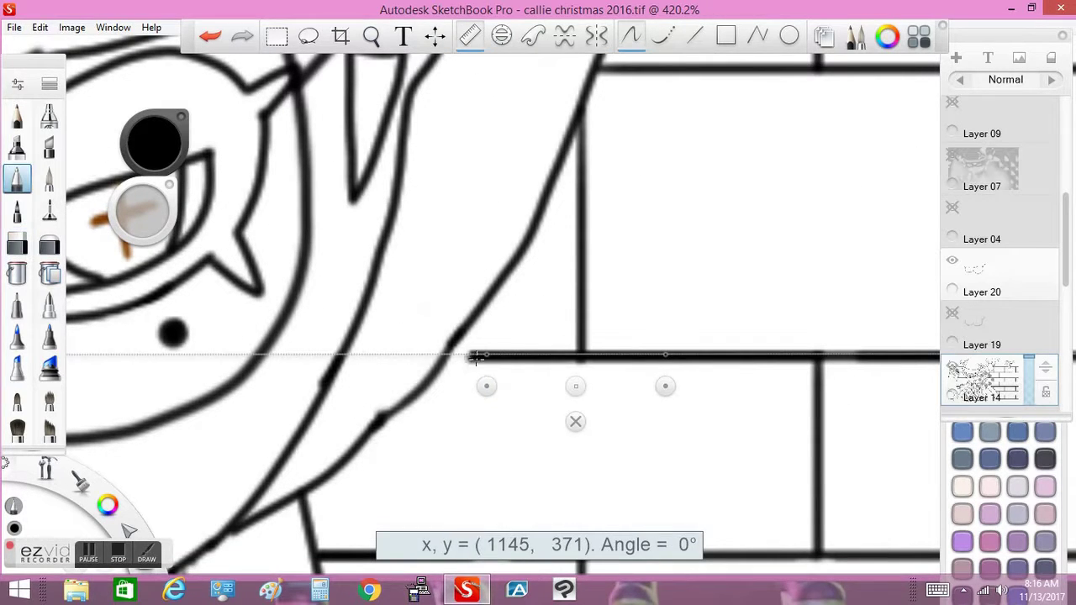
{"action": "key", "text": "r"}
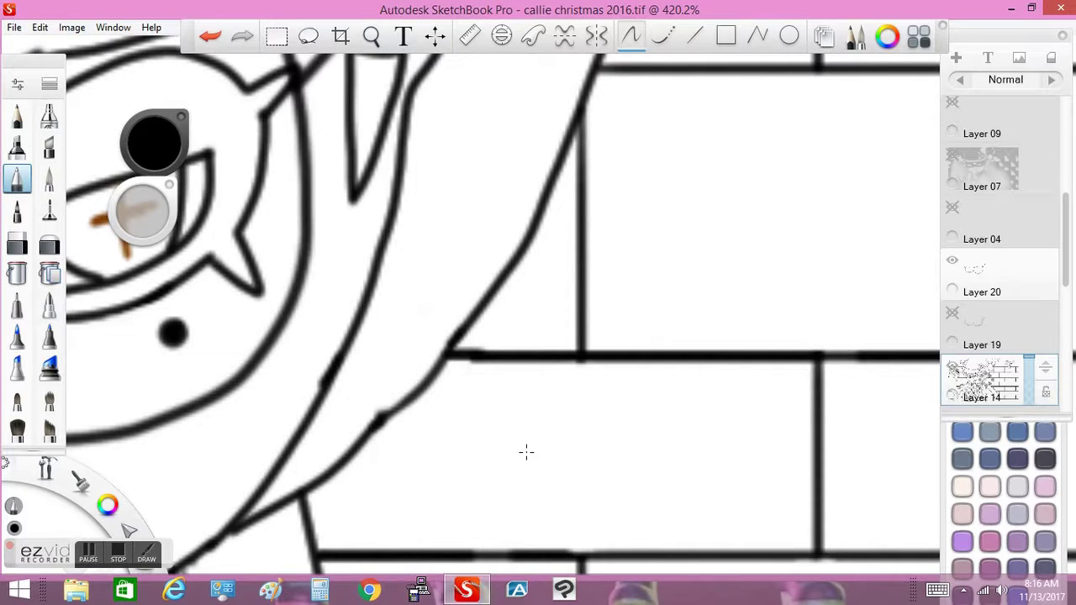
Draw a small round stud earring near each earlobe using an ellipse guide.
{"action": "key", "text": "o"}
{"action": "mouse_move", "coordinate": [365, 216]}
{"action": "left_mouse_down"}
{"action": "mouse_move", "coordinate": [403, 344]}
{"action": "mouse_move", "coordinate": [410, 304]}
{"action": "mouse_move", "coordinate": [721, 339]}
{"action": "mouse_move", "coordinate": [932, 464]}
{"action": "left_mouse_up"}
{"action": "mouse_move", "coordinate": [430, 287]}
{"action": "left_mouse_down"}
{"action": "mouse_move", "coordinate": [355, 218]}
{"action": "mouse_move", "coordinate": [415, 294]}
{"action": "mouse_move", "coordinate": [522, 289]}
{"action": "left_mouse_up"}
{"action": "key", "text": "space"}
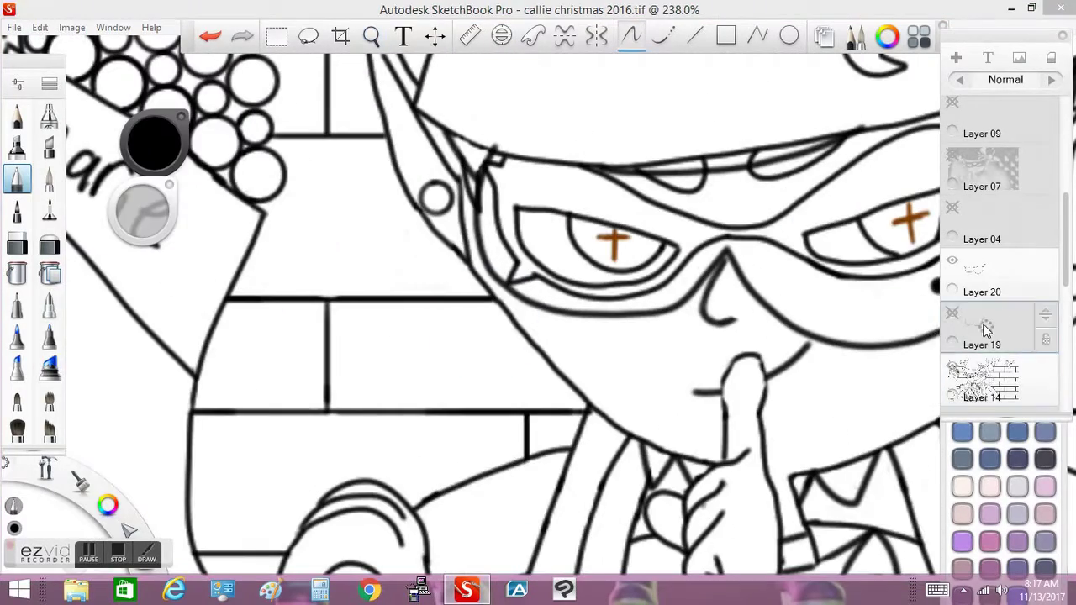
Delete Layer 19, hide Layer 14 and pencil a bell-shaped outline with two upturned flares on Layer 20.
{"action": "left_click", "coordinate": [984, 271]}
{"action": "key", "text": "space"}
{"action": "mouse_move", "coordinate": [253, 244]}
{"action": "left_mouse_down"}
{"action": "mouse_move", "coordinate": [239, 198]}
{"action": "mouse_move", "coordinate": [464, 208]}
{"action": "mouse_move", "coordinate": [328, 311]}
{"action": "mouse_move", "coordinate": [212, 303]}
{"action": "mouse_move", "coordinate": [374, 118]}
{"action": "mouse_move", "coordinate": [464, 106]}
{"action": "mouse_move", "coordinate": [564, 307]}
{"action": "left_mouse_up"}
{"action": "left_click_drag", "start_coordinate": [614, 201], "coordinate": [542, 304]}
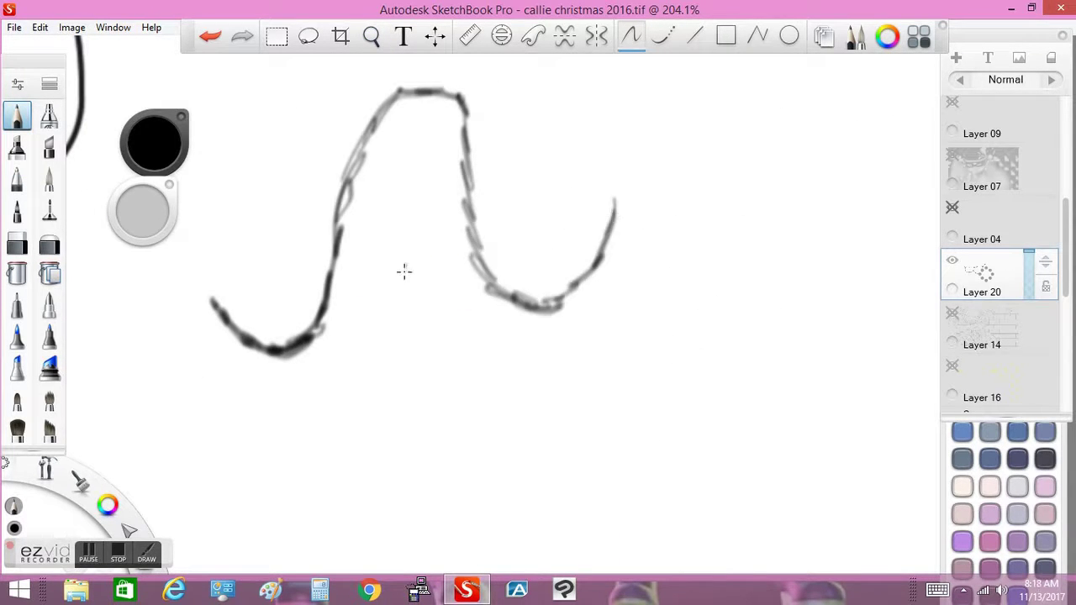
Sketch a pointed central lobe, a band line across the bell's upper part and the curved underside of one flare.
{"action": "left_click_drag", "start_coordinate": [368, 282], "coordinate": [406, 396]}
{"action": "left_click_drag", "start_coordinate": [437, 259], "coordinate": [409, 391]}
{"action": "key", "text": "ctrl+z"}
{"action": "mouse_move", "coordinate": [475, 178]}
{"action": "left_mouse_down"}
{"action": "mouse_move", "coordinate": [348, 172]}
{"action": "mouse_move", "coordinate": [469, 178]}
{"action": "left_mouse_up"}
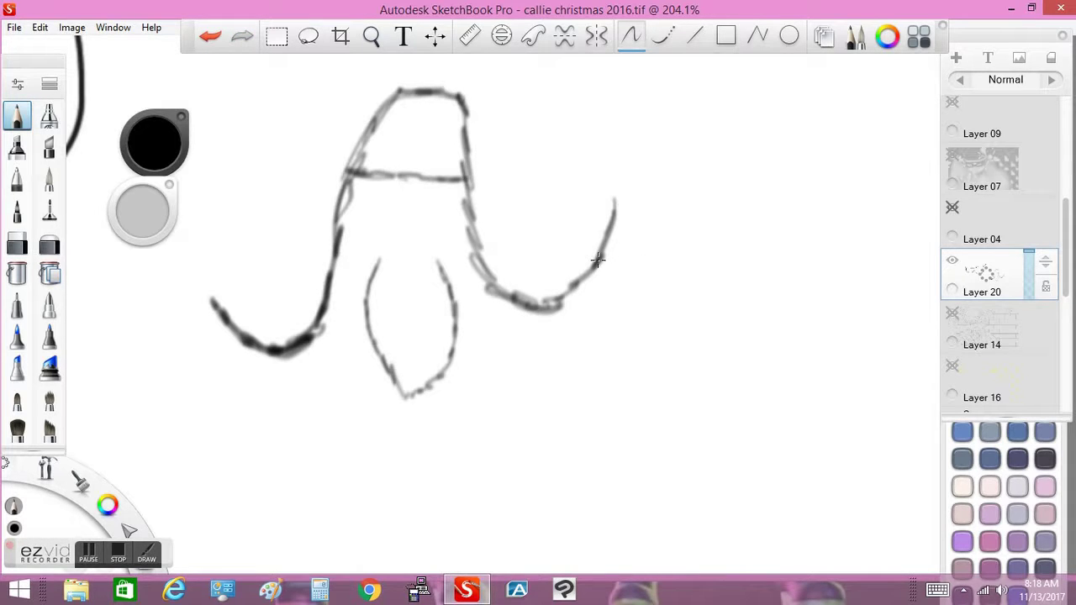
{"action": "mouse_move", "coordinate": [576, 284]}
{"action": "left_mouse_down"}
{"action": "mouse_move", "coordinate": [571, 336]}
{"action": "mouse_move", "coordinate": [455, 347]}
{"action": "left_mouse_up"}
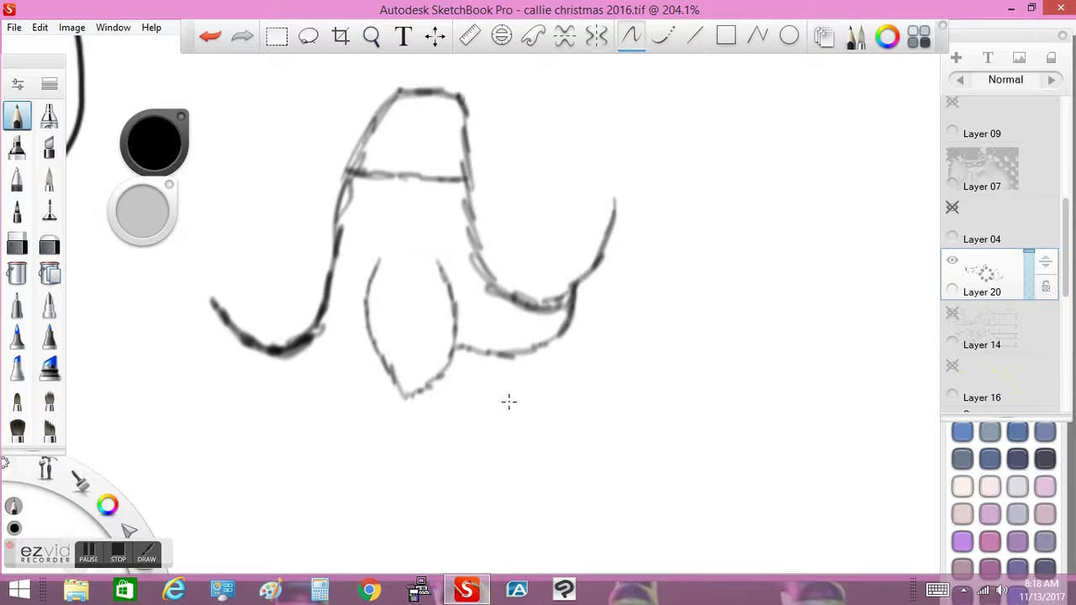
Erase the excess tip above the finished flare and the rough flare on the opposite side.
{"action": "key", "text": "e"}
{"action": "left_click_drag", "start_coordinate": [619, 204], "coordinate": [579, 272]}
{"action": "mouse_move", "coordinate": [307, 340]}
{"action": "left_mouse_down"}
{"action": "mouse_move", "coordinate": [329, 272]}
{"action": "mouse_move", "coordinate": [223, 312]}
{"action": "mouse_move", "coordinate": [267, 353]}
{"action": "left_mouse_up"}
Lasso the finished flare, paste a copy on a new layer, mirror it horizontally and place it on the opposite side.
{"action": "key", "text": "m"}
{"action": "key", "text": "m"}
{"action": "left_click_drag", "start_coordinate": [506, 210], "coordinate": [459, 221]}
{"action": "left_click", "coordinate": [39, 27]}
{"action": "left_click", "coordinate": [53, 101]}
{"action": "key", "text": "ctrl+v"}
{"action": "left_click", "coordinate": [39, 27]}
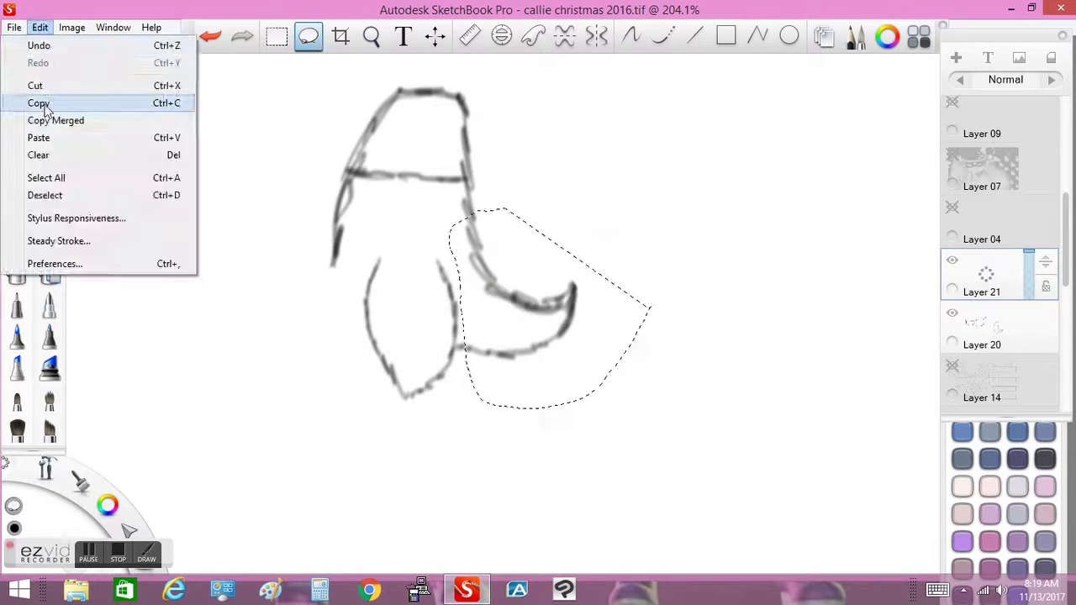
{"action": "mouse_move", "coordinate": [72, 26]}
{"action": "left_click", "coordinate": [72, 223]}
{"action": "scroll", "coordinate": [242, 190], "scroll_direction": "down", "scroll_amount": 5}
{"action": "scroll", "coordinate": [375, 171], "scroll_direction": "up", "scroll_amount": 8}
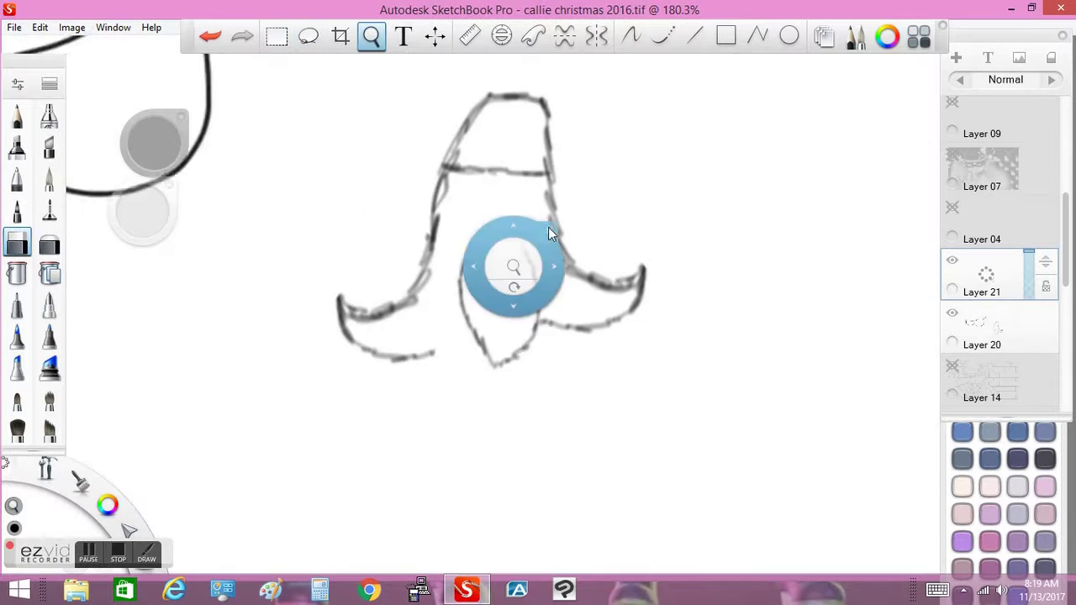
Adjust the mirrored flare to meet the bell's side and extend its underside line to the central lobe.
{"action": "scroll", "coordinate": [548, 234], "scroll_direction": "up", "scroll_amount": 2}
{"action": "left_click", "coordinate": [308, 36]}
{"action": "mouse_move", "coordinate": [487, 139]}
{"action": "left_mouse_down"}
{"action": "mouse_move", "coordinate": [336, 521]}
{"action": "mouse_move", "coordinate": [635, 471]}
{"action": "left_mouse_up"}
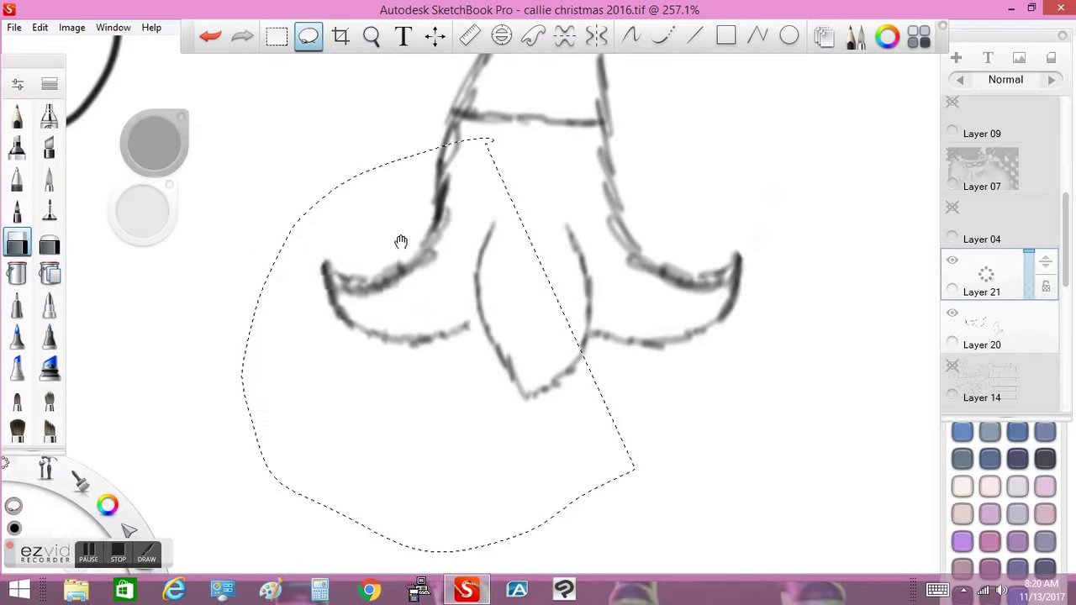
{"action": "key", "text": "ctrl+d"}
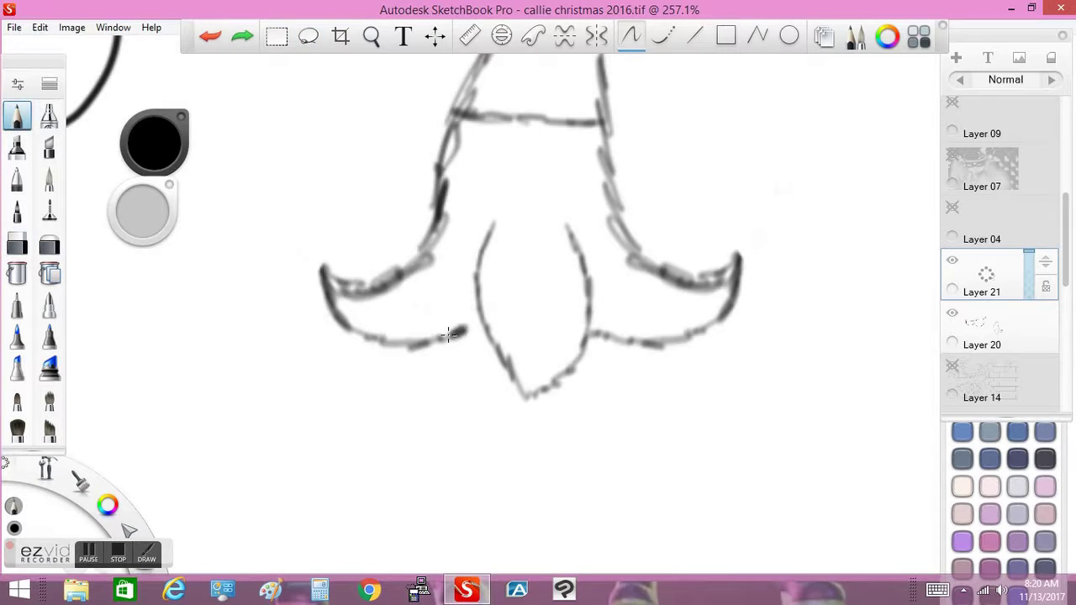
{"action": "key", "text": "space"}
{"action": "left_click_drag", "start_coordinate": [436, 198], "coordinate": [452, 187]}
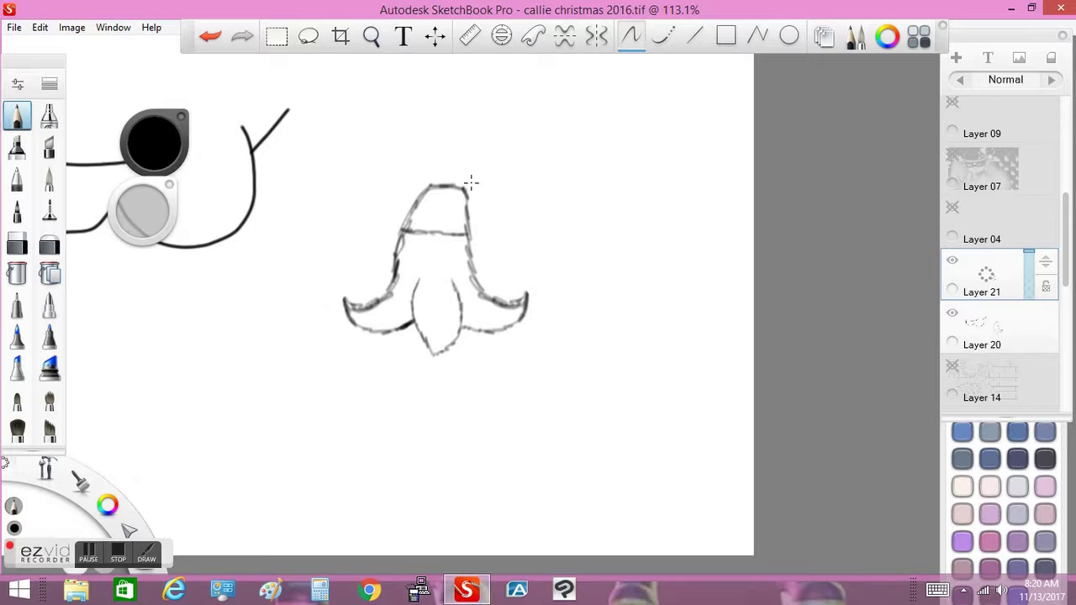
Merge Layer 21 into Layer 20, hide Layer 14 again and add a new layer above the sketch.
{"action": "key", "text": "space"}
{"action": "left_click_drag", "start_coordinate": [471, 182], "coordinate": [487, 172]}
{"action": "left_click", "coordinate": [953, 365]}
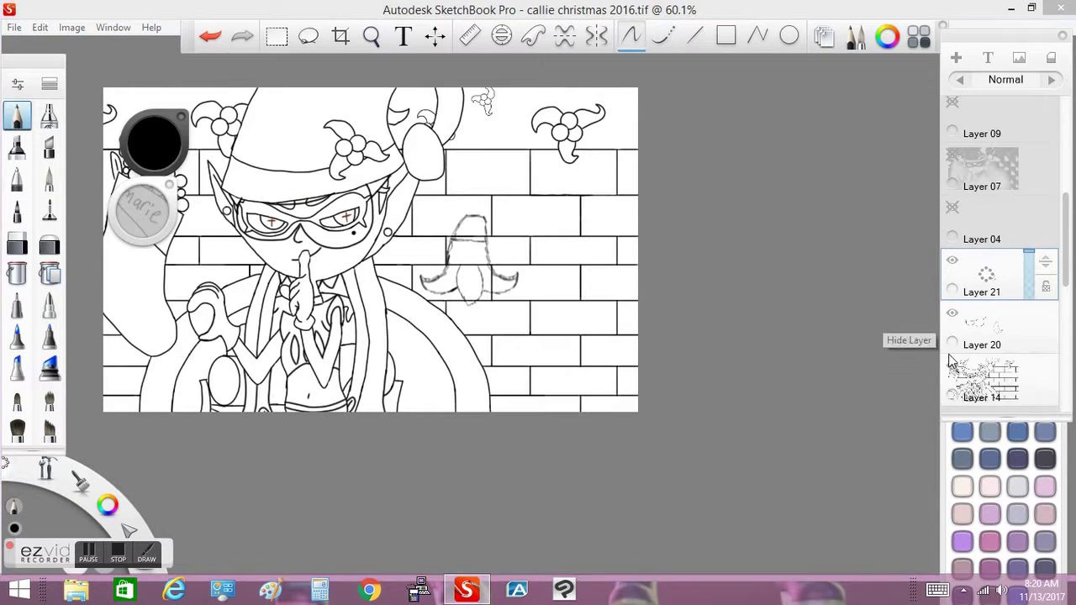
{"action": "left_click", "coordinate": [986, 274]}
{"action": "left_click", "coordinate": [985, 313]}
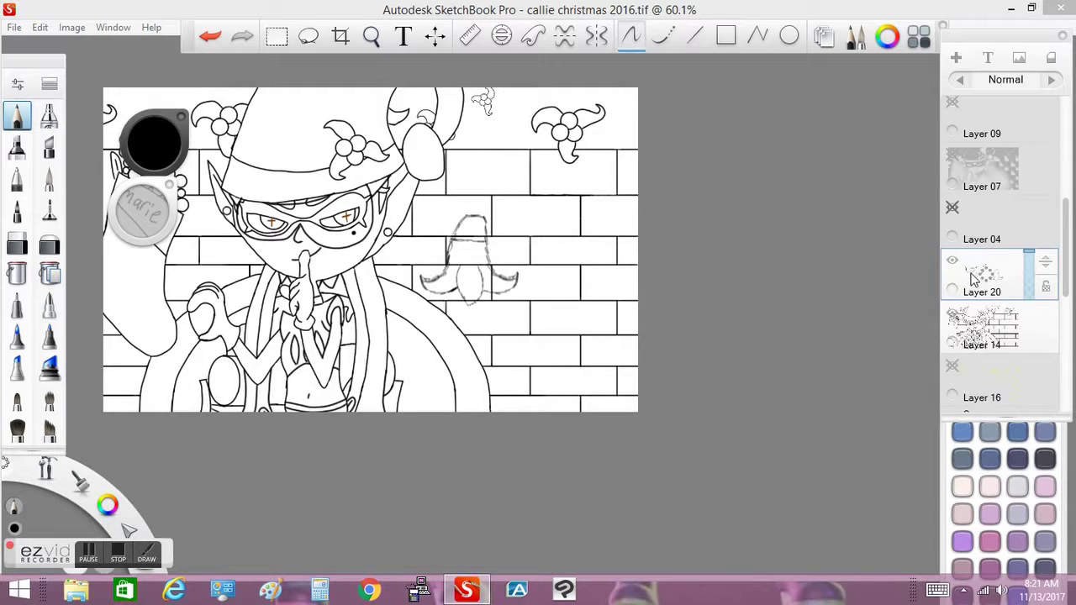
{"action": "left_click", "coordinate": [953, 313]}
{"action": "key", "text": "ctrl+shift+n"}
Ink the bell's rounded top and flared sides in smooth black lines over the pencil sketch.
{"action": "key", "text": "space"}
{"action": "left_click_drag", "start_coordinate": [462, 294], "coordinate": [537, 284]}
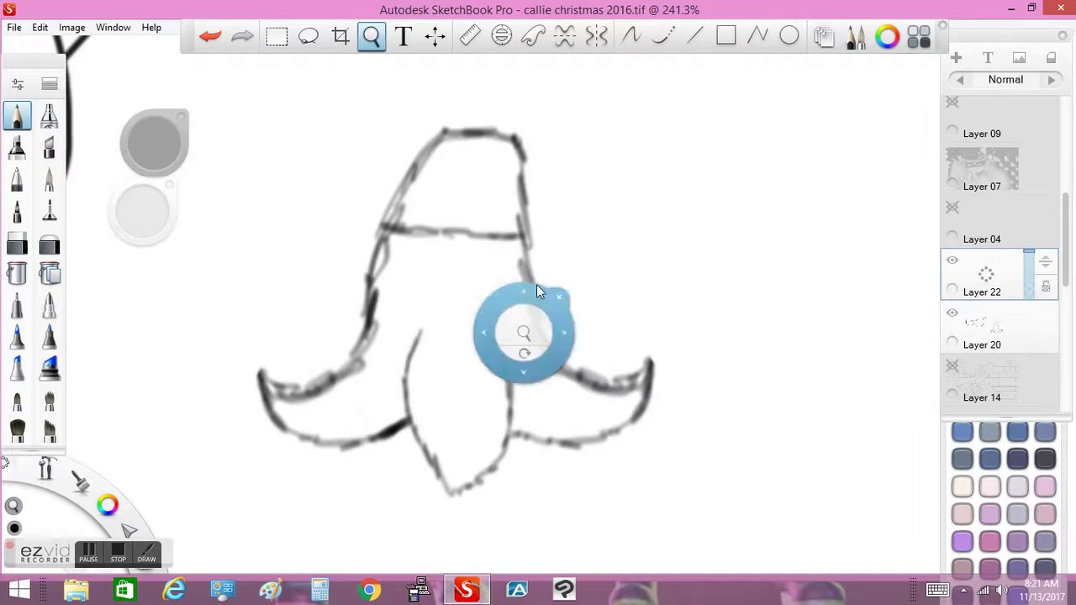
{"action": "left_click", "coordinate": [17, 180]}
{"action": "left_click_drag", "start_coordinate": [143, 212], "coordinate": [140, 207]}
{"action": "mouse_move", "coordinate": [479, 133]}
{"action": "left_mouse_down"}
{"action": "mouse_move", "coordinate": [417, 160]}
{"action": "mouse_move", "coordinate": [296, 389]}
{"action": "mouse_move", "coordinate": [259, 379]}
{"action": "mouse_move", "coordinate": [491, 132]}
{"action": "mouse_move", "coordinate": [588, 370]}
{"action": "mouse_move", "coordinate": [655, 364]}
{"action": "left_mouse_up"}
{"action": "key", "text": "ctrl+z"}
Ink the pointed central lobe and the curved undersides of both flares.
{"action": "mouse_move", "coordinate": [421, 334]}
{"action": "left_mouse_down"}
{"action": "mouse_move", "coordinate": [404, 397]}
{"action": "mouse_move", "coordinate": [454, 503]}
{"action": "left_mouse_up"}
{"action": "mouse_move", "coordinate": [491, 334]}
{"action": "left_mouse_down"}
{"action": "mouse_move", "coordinate": [510, 445]}
{"action": "mouse_move", "coordinate": [454, 503]}
{"action": "left_mouse_up"}
{"action": "left_click", "coordinate": [429, 513]}
{"action": "mouse_move", "coordinate": [654, 365]}
{"action": "left_mouse_down"}
{"action": "mouse_move", "coordinate": [596, 452]}
{"action": "mouse_move", "coordinate": [504, 430]}
{"action": "left_mouse_up"}
{"action": "mouse_move", "coordinate": [261, 376]}
{"action": "left_mouse_down"}
{"action": "mouse_move", "coordinate": [347, 454]}
{"action": "mouse_move", "coordinate": [403, 423]}
{"action": "left_mouse_up"}
{"action": "key", "text": "e"}
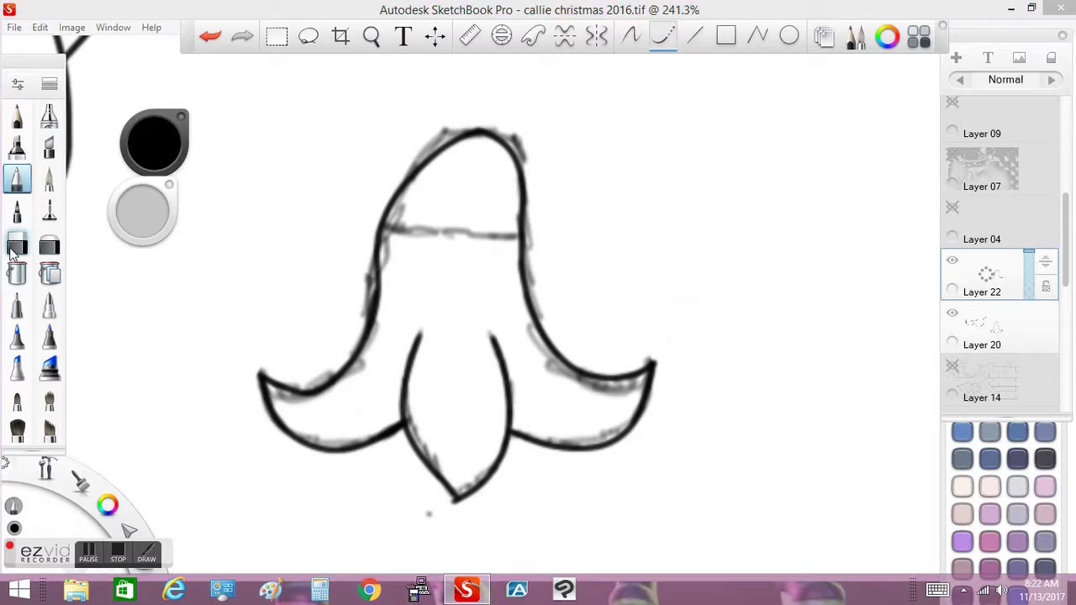
Remove the stray dot and ink the horizontal band line across the bell over the pencil sketch.
{"action": "left_click", "coordinate": [431, 513]}
{"action": "left_click", "coordinate": [17, 180]}
{"action": "key", "text": "ctrl+z"}
{"action": "left_click_drag", "start_coordinate": [370, 225], "coordinate": [526, 236]}
Erase the bell's pencil sketch on Layer 20, leaving only the inked lines, and show Layer 14 again.
{"action": "left_click", "coordinate": [662, 36]}
{"action": "left_click", "coordinate": [953, 312]}
{"action": "left_click", "coordinate": [953, 312]}
{"action": "key", "text": "e"}
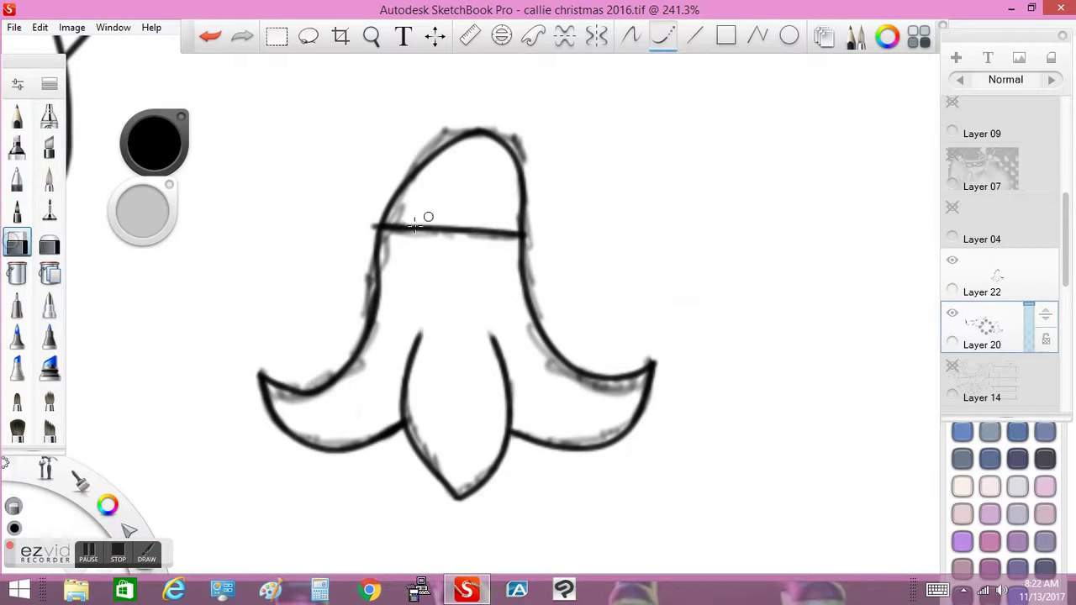
{"action": "left_click", "coordinate": [370, 35]}
{"action": "left_click_drag", "start_coordinate": [409, 180], "coordinate": [932, 308]}
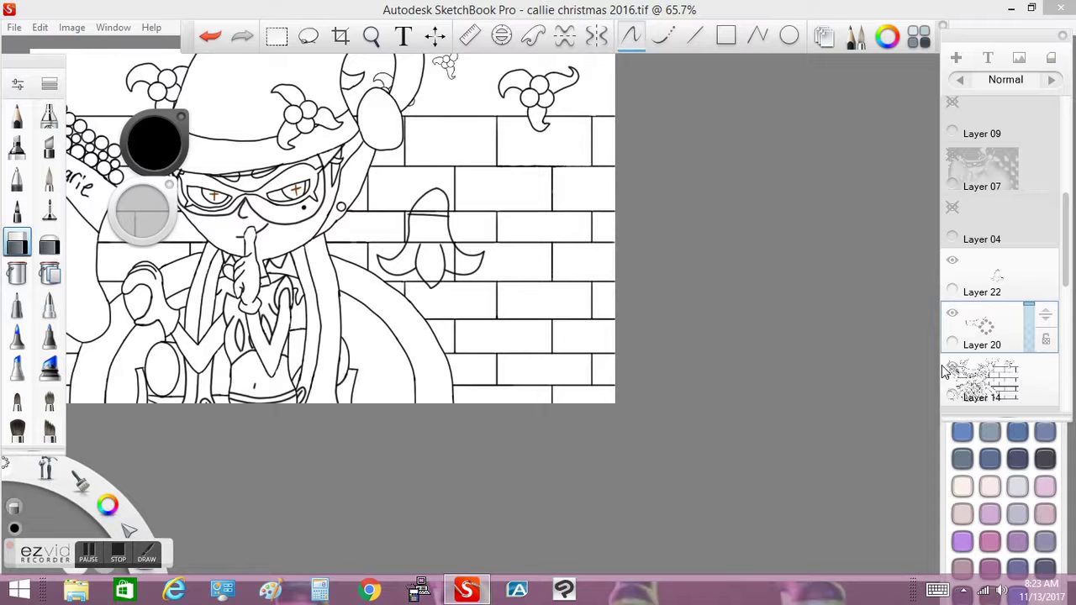
Select the inked bell on Layer 22 and shrink, tilt and move it beneath the earring loop nearest the brick wall.
{"action": "left_click", "coordinate": [979, 273]}
{"action": "left_click", "coordinate": [308, 36]}
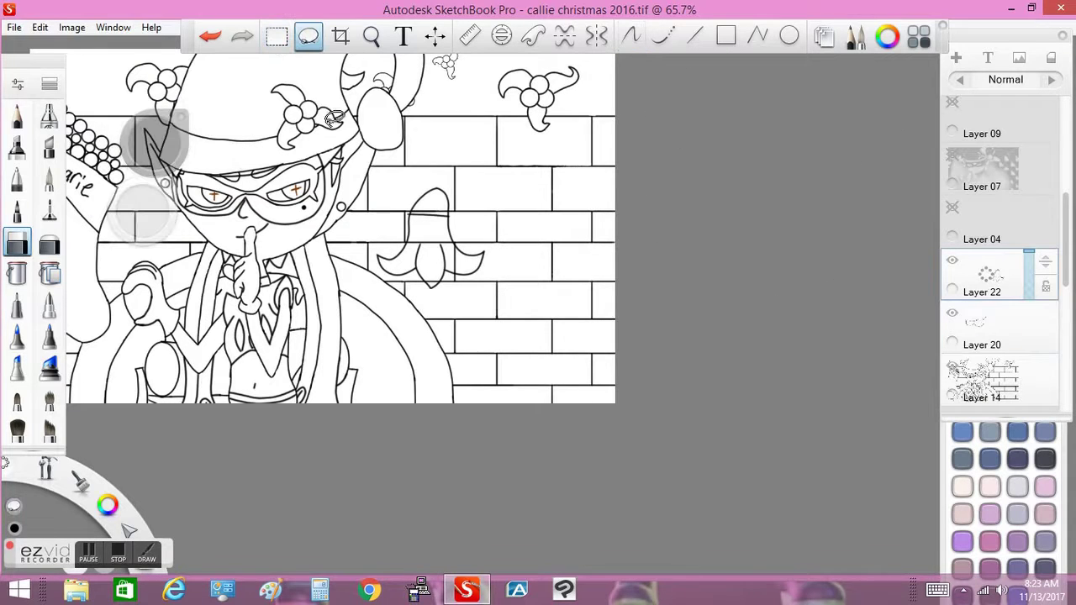
{"action": "mouse_move", "coordinate": [338, 207]}
{"action": "left_mouse_down"}
{"action": "mouse_move", "coordinate": [395, 195]}
{"action": "mouse_move", "coordinate": [292, 327]}
{"action": "left_mouse_up"}
{"action": "left_click_drag", "start_coordinate": [439, 283], "coordinate": [356, 241]}
Paste a copy of the small bell and place it beneath the elf's other earring loop.
{"action": "left_click", "coordinate": [40, 27]}
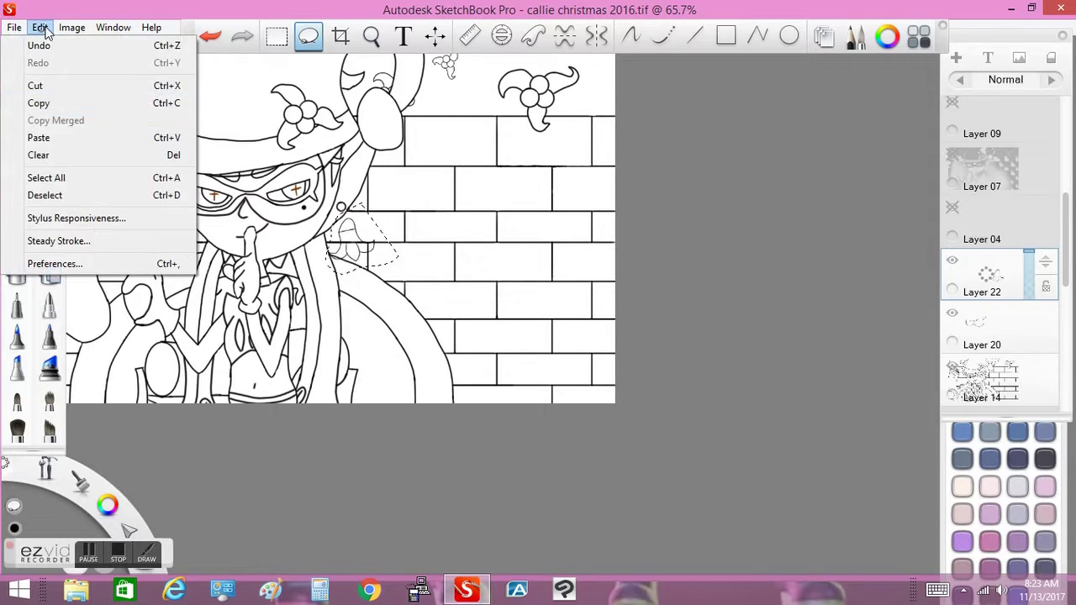
{"action": "left_click", "coordinate": [39, 137]}
{"action": "left_click_drag", "start_coordinate": [524, 336], "coordinate": [157, 264]}
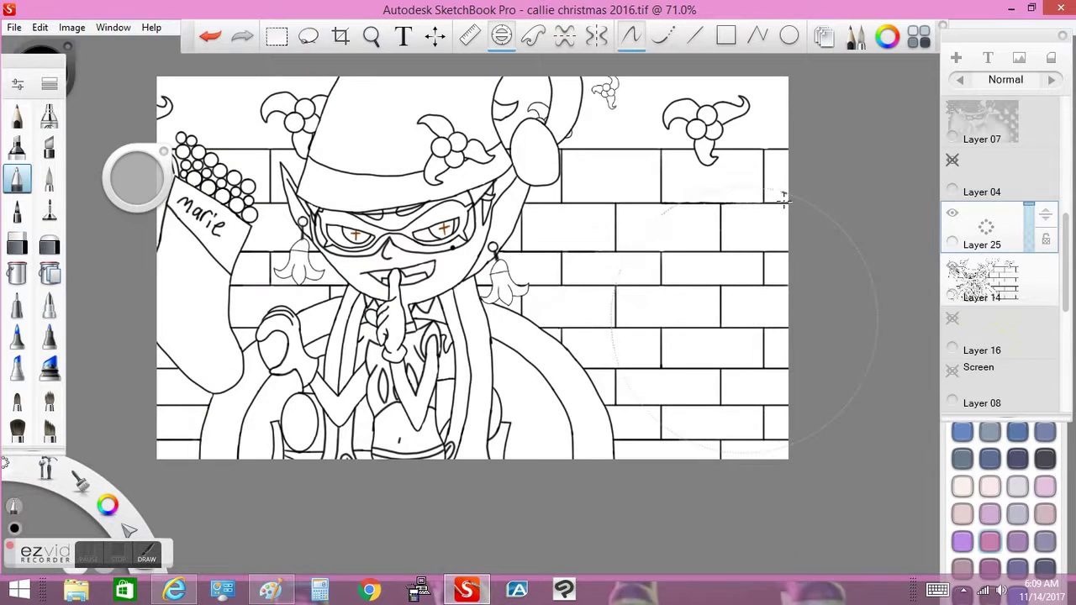
Draw a large circle over the brick wall on Layer 25 with the ellipse guide, running past the canvas edge.
{"action": "mouse_move", "coordinate": [784, 199]}
{"action": "left_mouse_down"}
{"action": "mouse_move", "coordinate": [787, 450]}
{"action": "mouse_move", "coordinate": [499, 368]}
{"action": "mouse_move", "coordinate": [560, 372]}
{"action": "left_mouse_up"}
{"action": "left_click", "coordinate": [741, 481]}
{"action": "scroll", "coordinate": [477, 257], "scroll_direction": "up", "scroll_amount": 1}
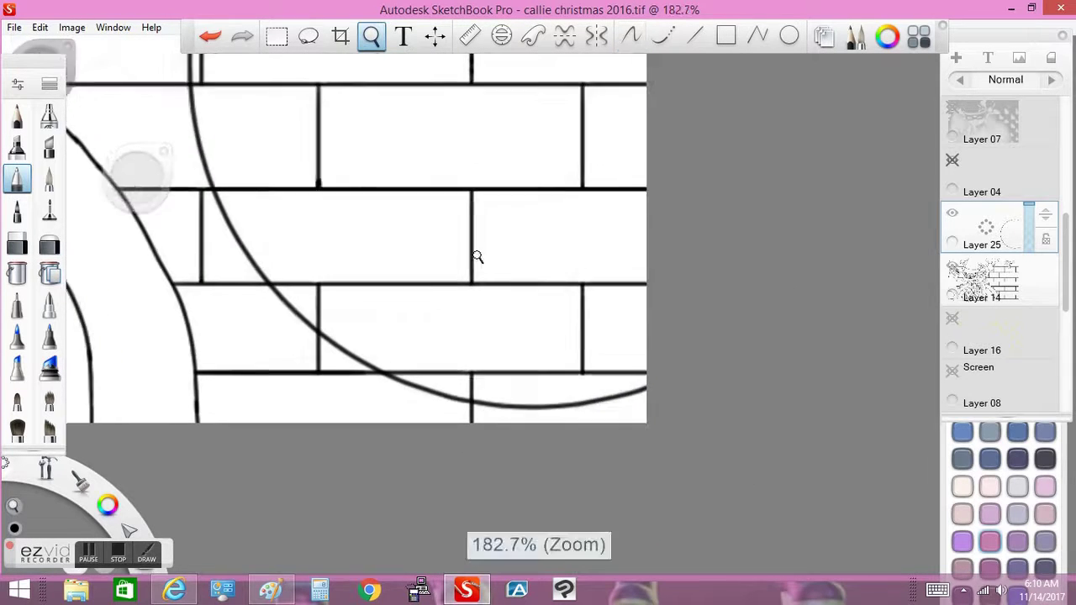
{"action": "scroll", "coordinate": [476, 257], "scroll_direction": "down", "scroll_amount": 3}
{"action": "scroll", "coordinate": [456, 351], "scroll_direction": "up", "scroll_amount": 1}
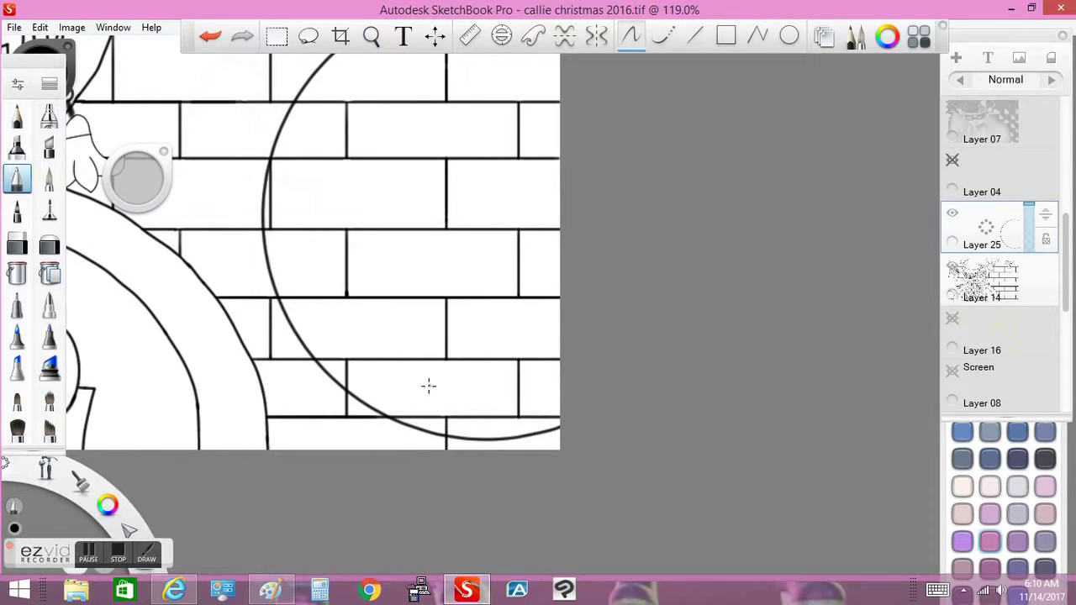
{"action": "left_click_drag", "start_coordinate": [431, 471], "coordinate": [388, 486]}
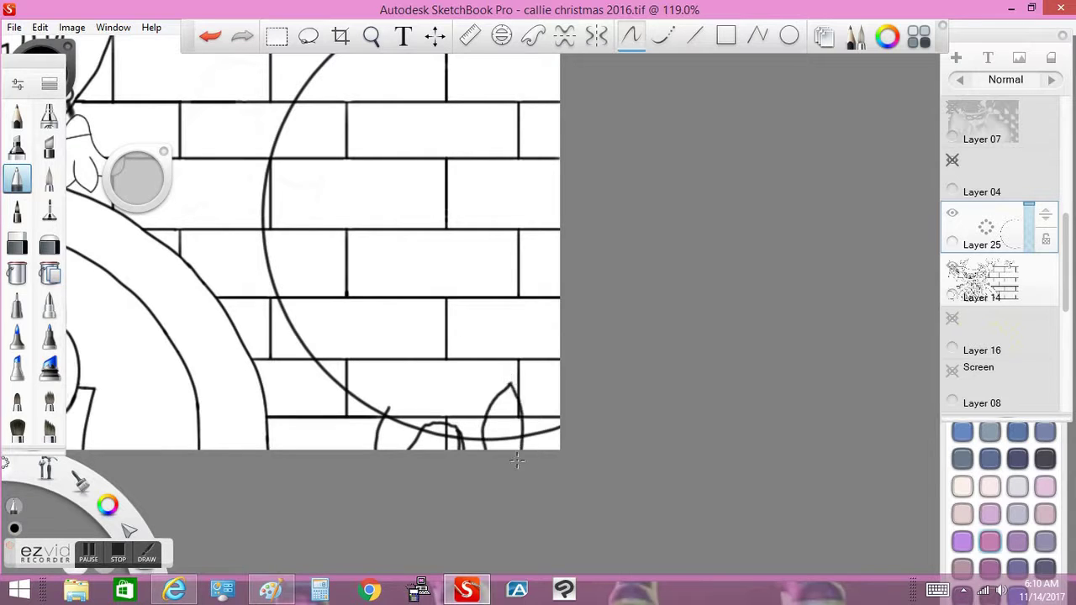
{"action": "key", "text": "ctrl+z"}
{"action": "key", "text": "ctrl+z"}
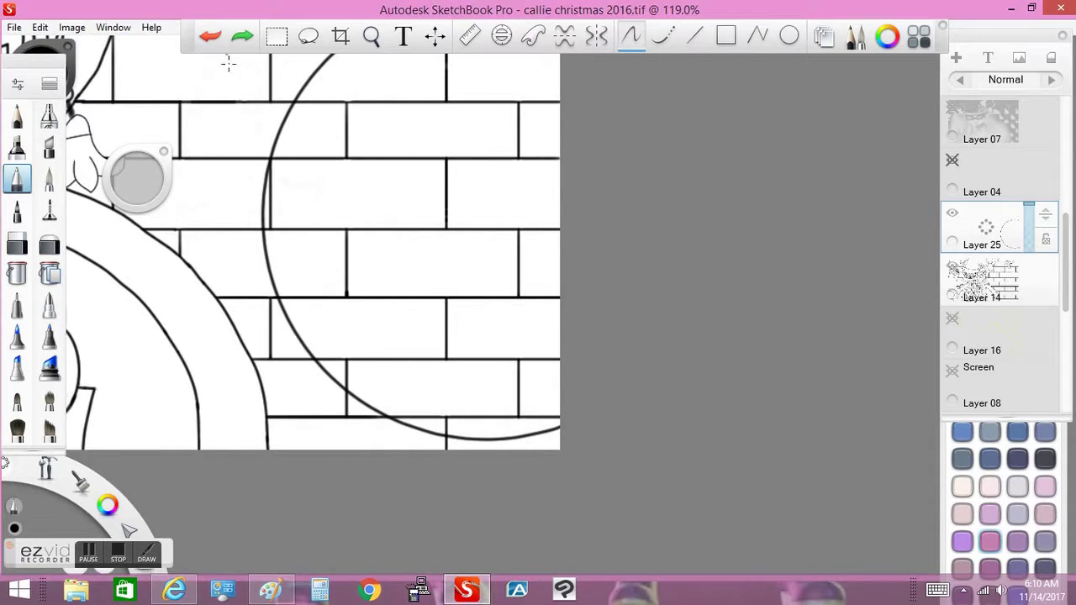
Erase the brick lines inside the large circle on Layer 14.
{"action": "left_click", "coordinate": [977, 285]}
{"action": "scroll", "coordinate": [367, 224], "scroll_direction": "up", "scroll_amount": 2}
{"action": "scroll", "coordinate": [368, 224], "scroll_direction": "down", "scroll_amount": 5}
{"action": "key", "text": "e"}
{"action": "left_click_drag", "start_coordinate": [457, 233], "coordinate": [458, 232]}
{"action": "left_click_drag", "start_coordinate": [488, 353], "coordinate": [395, 388]}
{"action": "left_click_drag", "start_coordinate": [375, 318], "coordinate": [361, 363]}
{"action": "left_click_drag", "start_coordinate": [336, 239], "coordinate": [337, 318]}
{"action": "left_click_drag", "start_coordinate": [424, 161], "coordinate": [444, 190]}
{"action": "left_click_drag", "start_coordinate": [350, 205], "coordinate": [334, 205]}
Draw a slanted, angry eye outline with a thick lower lid inside the circle on Layer 25.
{"action": "left_click", "coordinate": [1013, 246]}
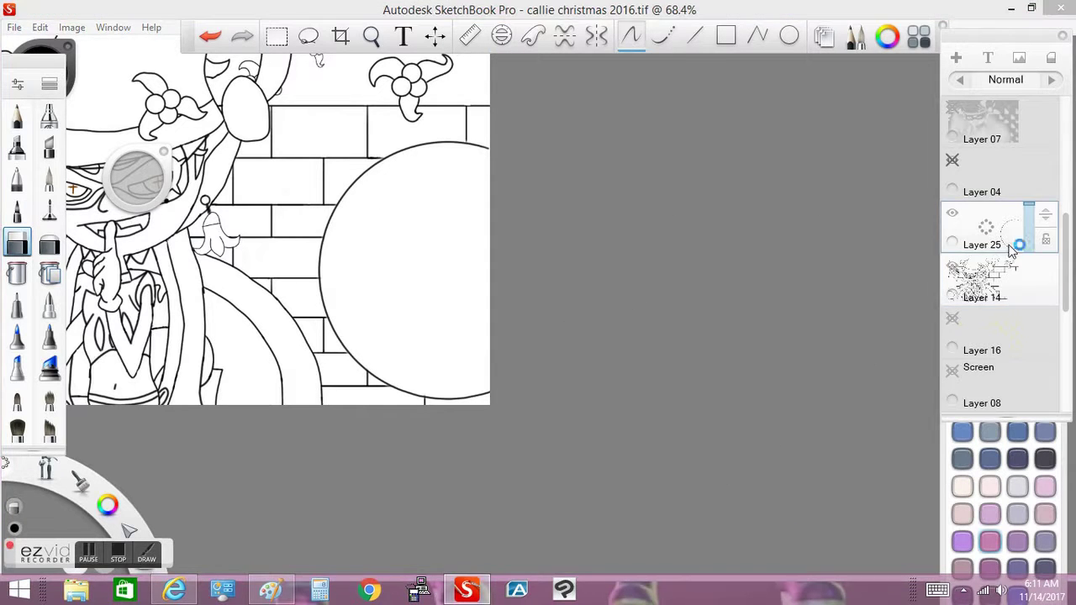
{"action": "key", "text": "space"}
{"action": "mouse_move", "coordinate": [372, 267]}
{"action": "left_mouse_down"}
{"action": "mouse_move", "coordinate": [425, 317]}
{"action": "mouse_move", "coordinate": [391, 377]}
{"action": "left_mouse_up"}
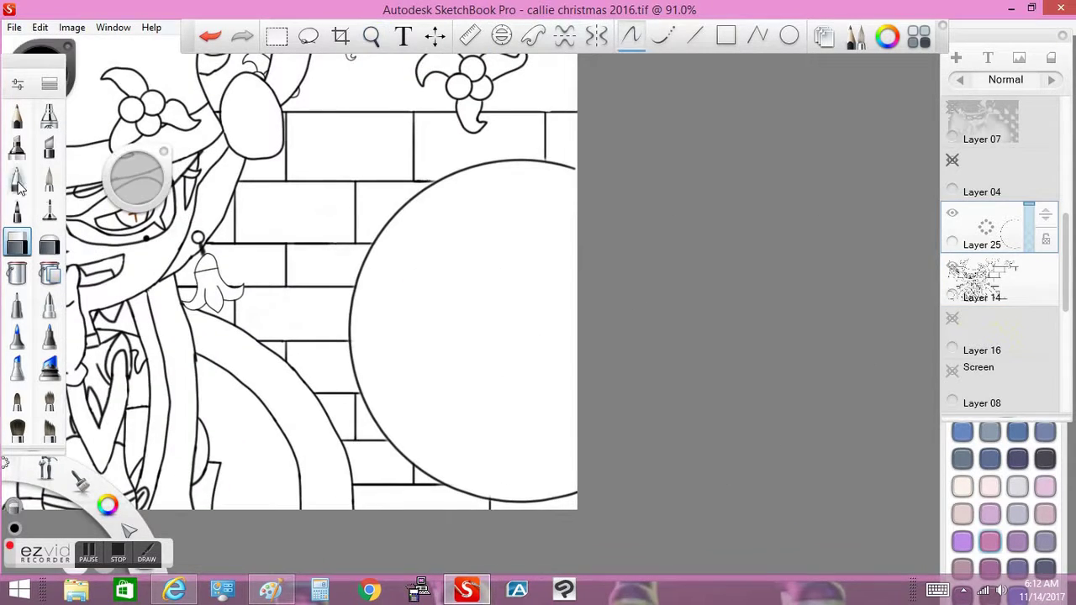
{"action": "key", "text": "e"}
{"action": "left_click_drag", "start_coordinate": [412, 249], "coordinate": [489, 225]}
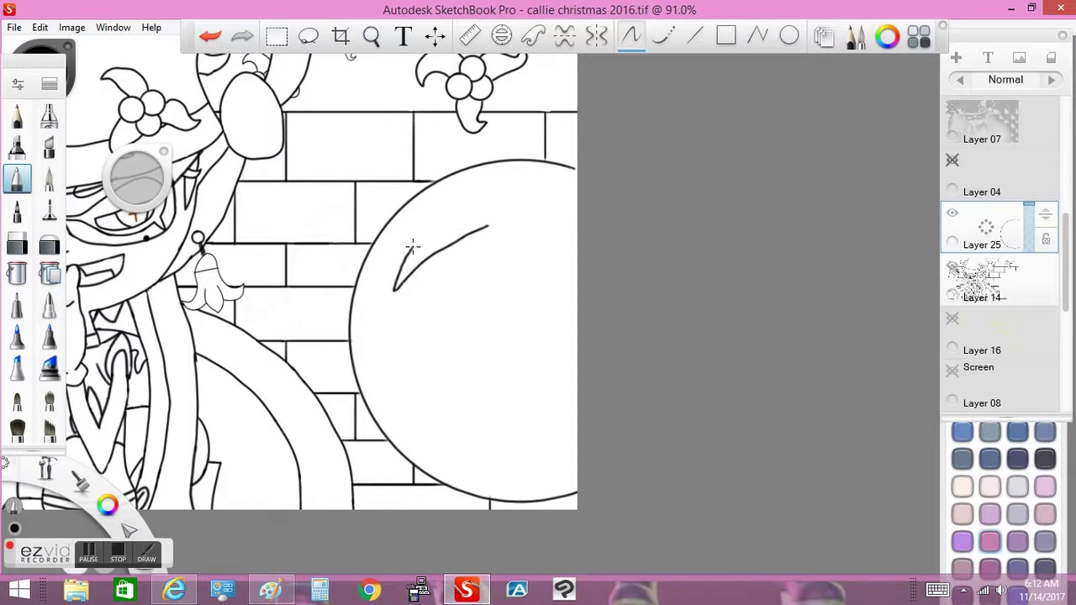
{"action": "key", "text": "ctrl+z"}
{"action": "key", "text": "ctrl+z"}
{"action": "key", "text": "space"}
{"action": "mouse_move", "coordinate": [432, 312]}
{"action": "left_mouse_down"}
{"action": "mouse_move", "coordinate": [573, 141]}
{"action": "mouse_move", "coordinate": [548, 332]}
{"action": "mouse_move", "coordinate": [363, 375]}
{"action": "mouse_move", "coordinate": [300, 315]}
{"action": "left_mouse_up"}
{"action": "scroll", "coordinate": [471, 251], "scroll_direction": "down", "scroll_amount": 3}
{"action": "scroll", "coordinate": [470, 252], "scroll_direction": "up", "scroll_amount": 2}
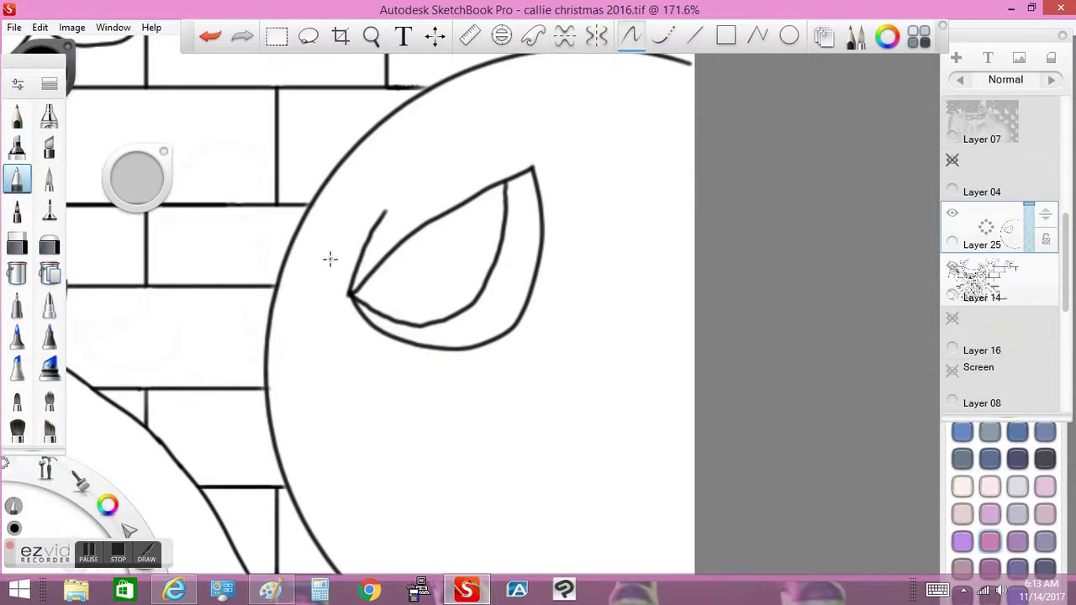
Add a furrow stroke and a small dot beside the eye, and draw its round iris and pupil with the ellipse guide.
{"action": "left_click_drag", "start_coordinate": [357, 224], "coordinate": [333, 297]}
{"action": "left_click_drag", "start_coordinate": [320, 274], "coordinate": [317, 284]}
{"action": "left_click", "coordinate": [501, 35]}
{"action": "left_click_drag", "start_coordinate": [743, 319], "coordinate": [401, 264]}
{"action": "mouse_move", "coordinate": [370, 299]}
{"action": "left_mouse_down"}
{"action": "mouse_move", "coordinate": [416, 238]}
{"action": "mouse_move", "coordinate": [396, 252]}
{"action": "mouse_move", "coordinate": [410, 253]}
{"action": "mouse_move", "coordinate": [395, 280]}
{"action": "left_mouse_up"}
{"action": "key", "text": "ctrl+z"}
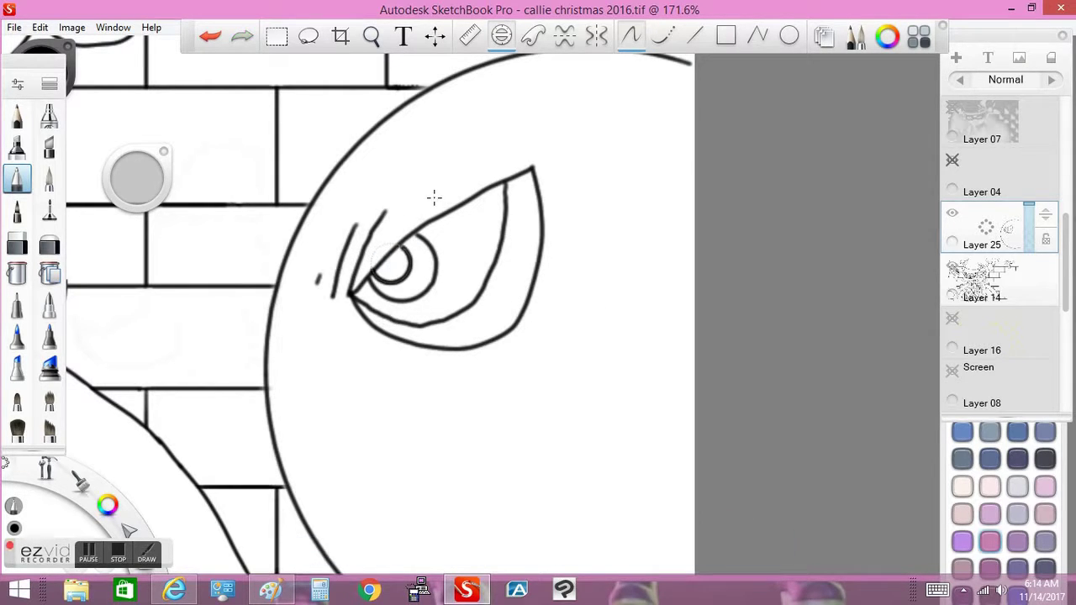
Divide the eye's thick lower lid into segments with short steady strokes along its full length.
{"action": "left_click", "coordinate": [664, 38]}
{"action": "left_click_drag", "start_coordinate": [536, 200], "coordinate": [504, 212]}
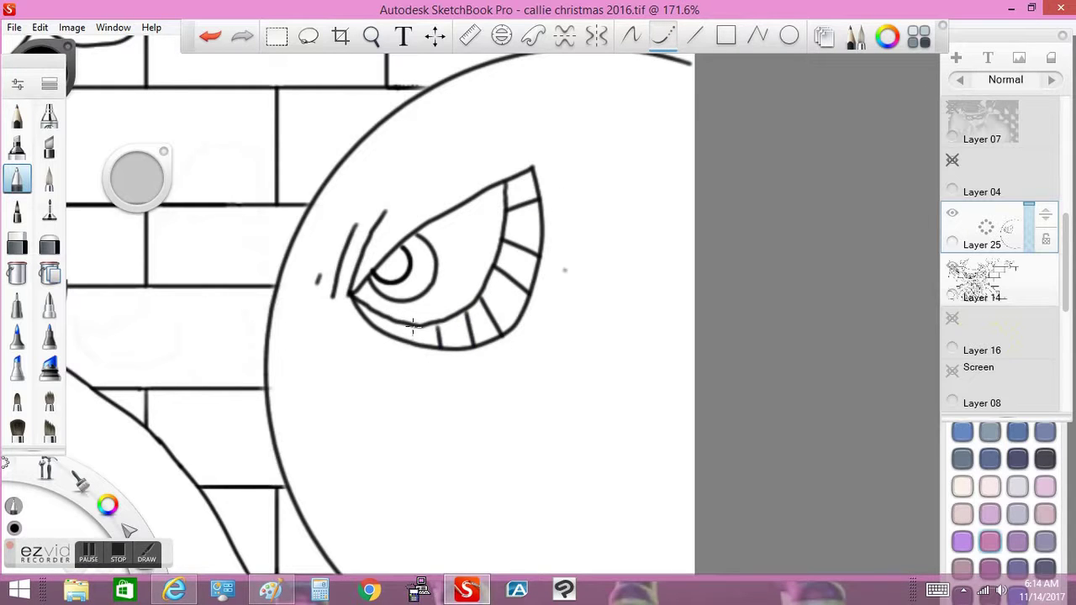
{"action": "left_click", "coordinate": [17, 244]}
{"action": "key", "text": "ctrl+z"}
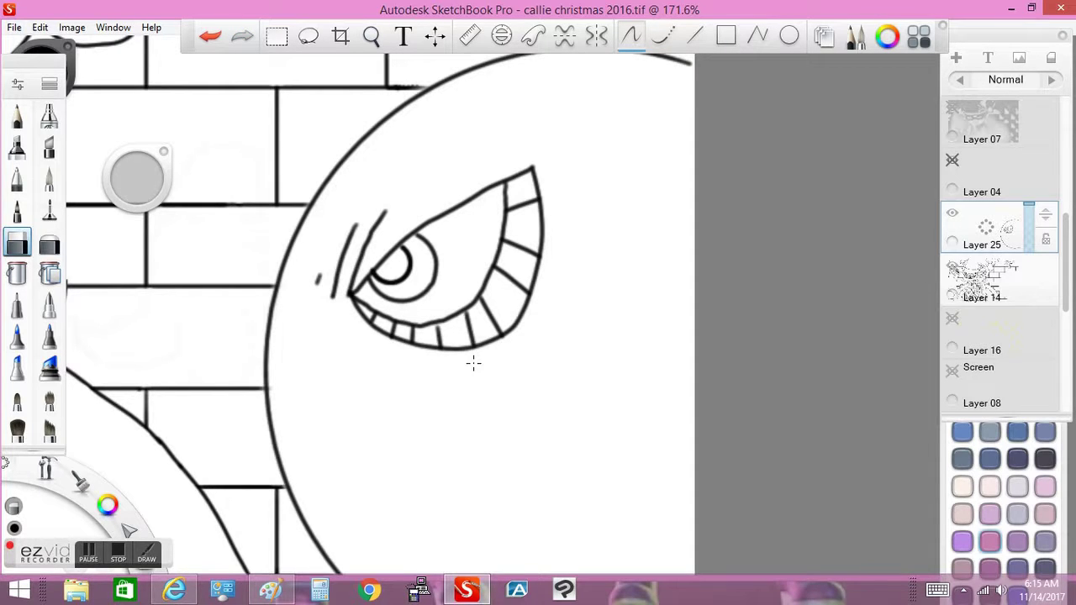
Try a long flat hat brim above the eye, erasing the circle's outline above it and the brick lines behind it.
{"action": "mouse_move", "coordinate": [409, 66]}
{"action": "left_mouse_down"}
{"action": "mouse_move", "coordinate": [543, 245]}
{"action": "mouse_move", "coordinate": [533, 262]}
{"action": "left_mouse_up"}
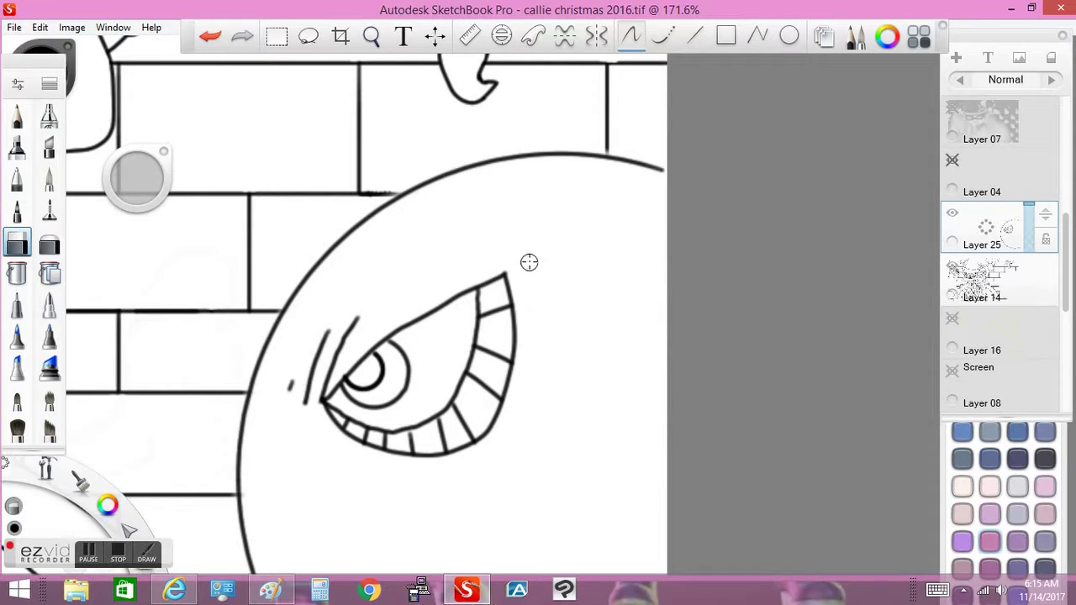
{"action": "key", "text": "e"}
{"action": "left_click", "coordinate": [252, 257]}
{"action": "left_click", "coordinate": [211, 37]}
{"action": "mouse_move", "coordinate": [672, 230]}
{"action": "left_mouse_down"}
{"action": "mouse_move", "coordinate": [432, 240]}
{"action": "mouse_move", "coordinate": [192, 263]}
{"action": "mouse_move", "coordinate": [241, 293]}
{"action": "mouse_move", "coordinate": [476, 262]}
{"action": "mouse_move", "coordinate": [383, 234]}
{"action": "mouse_move", "coordinate": [181, 271]}
{"action": "mouse_move", "coordinate": [412, 257]}
{"action": "mouse_move", "coordinate": [668, 271]}
{"action": "left_mouse_up"}
{"action": "key", "text": "ctrl+z"}
{"action": "key", "text": "e"}
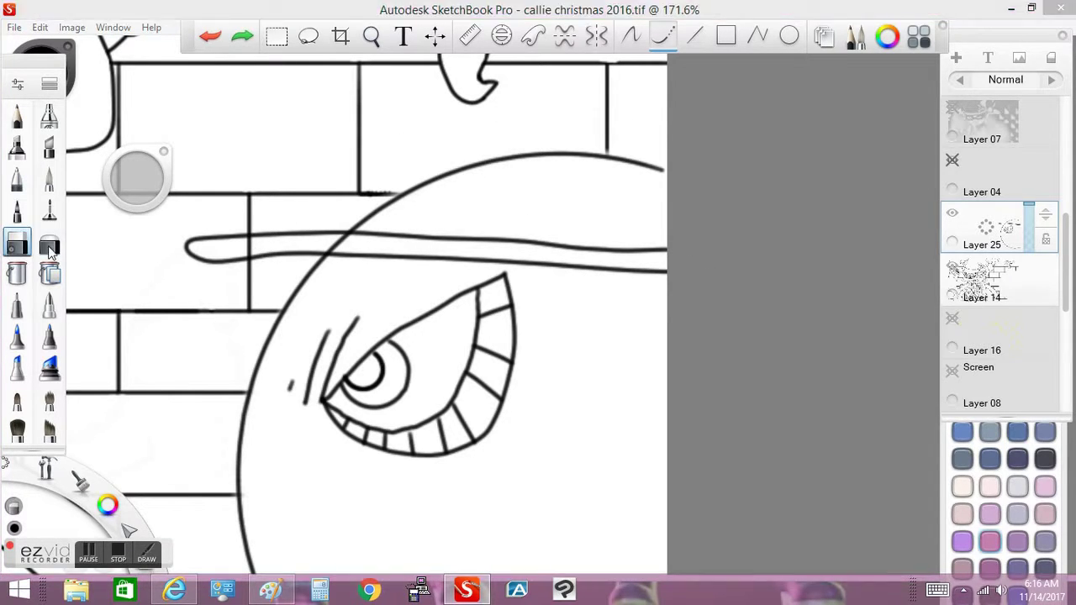
{"action": "key", "text": "ctrl+z"}
{"action": "mouse_move", "coordinate": [348, 240]}
{"action": "left_mouse_down"}
{"action": "mouse_move", "coordinate": [404, 185]}
{"action": "mouse_move", "coordinate": [555, 160]}
{"action": "mouse_move", "coordinate": [449, 186]}
{"action": "left_mouse_up"}
{"action": "left_click", "coordinate": [995, 291]}
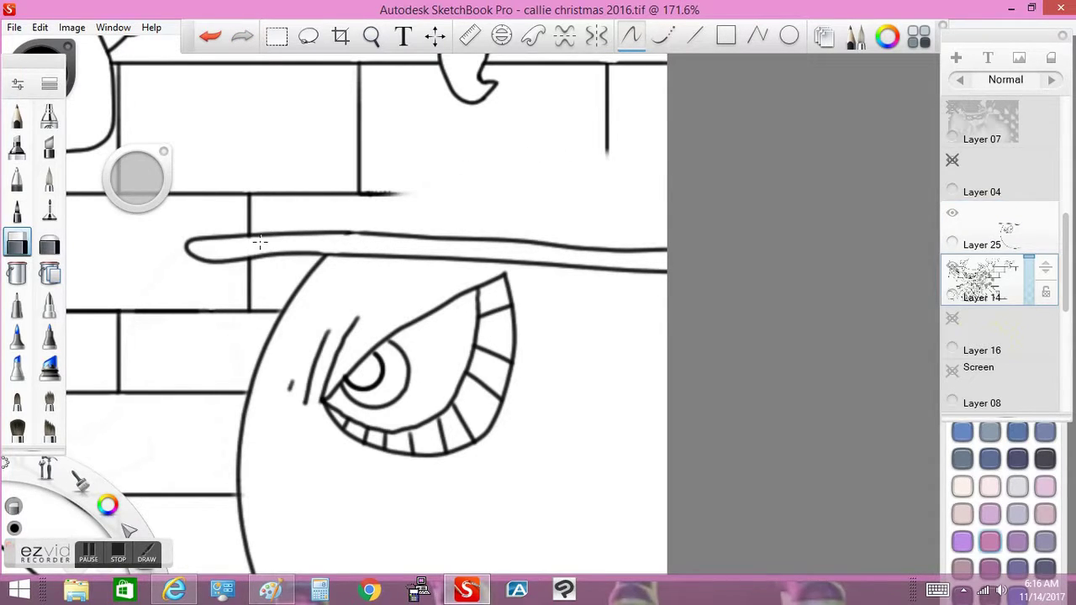
Switch to Internet Explorer to look through the YouTube music videos, and return to the SketchBook drawing.
{"action": "left_click", "coordinate": [174, 588]}
{"action": "scroll", "coordinate": [538, 337], "scroll_direction": "down", "scroll_amount": 5}
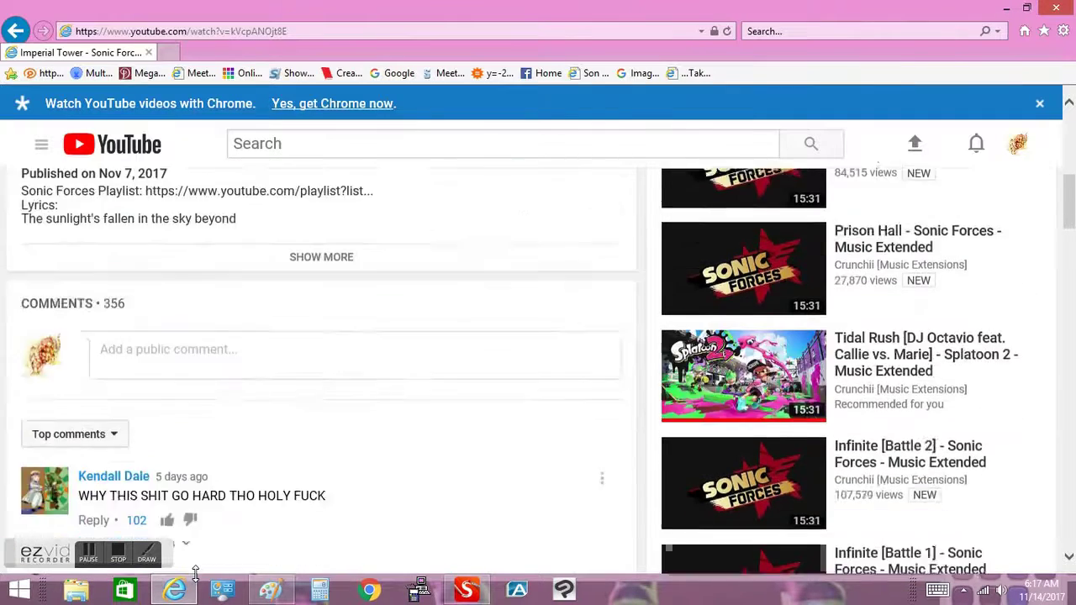
{"action": "left_click", "coordinate": [475, 586]}
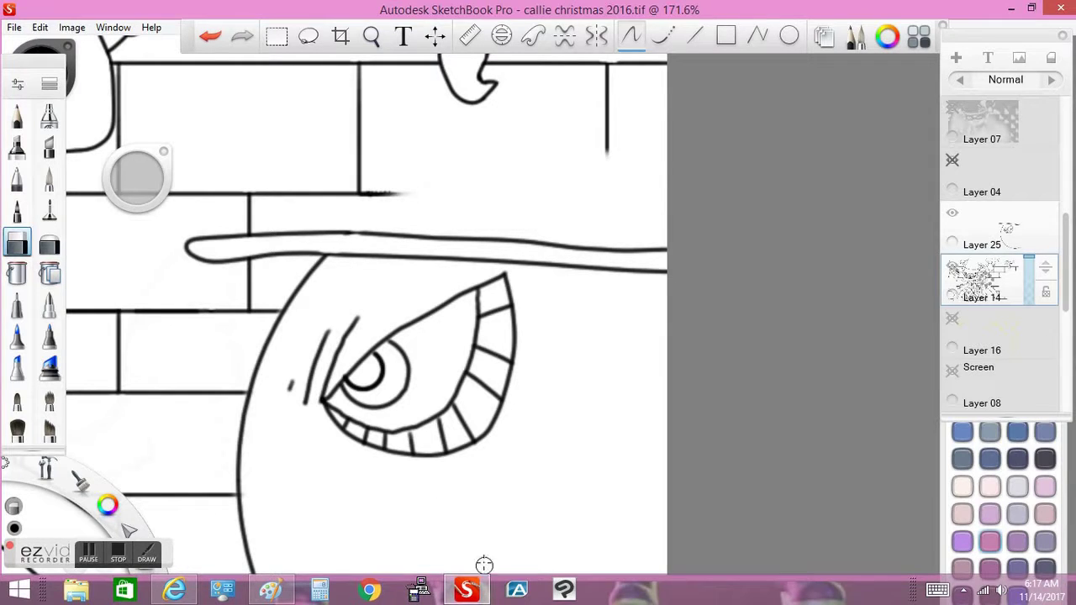
Try a rounded hat crown above the flat brim on Layer 25, and undo the hat drawing back to the full circle.
{"action": "key", "text": "e"}
{"action": "left_click", "coordinate": [984, 245]}
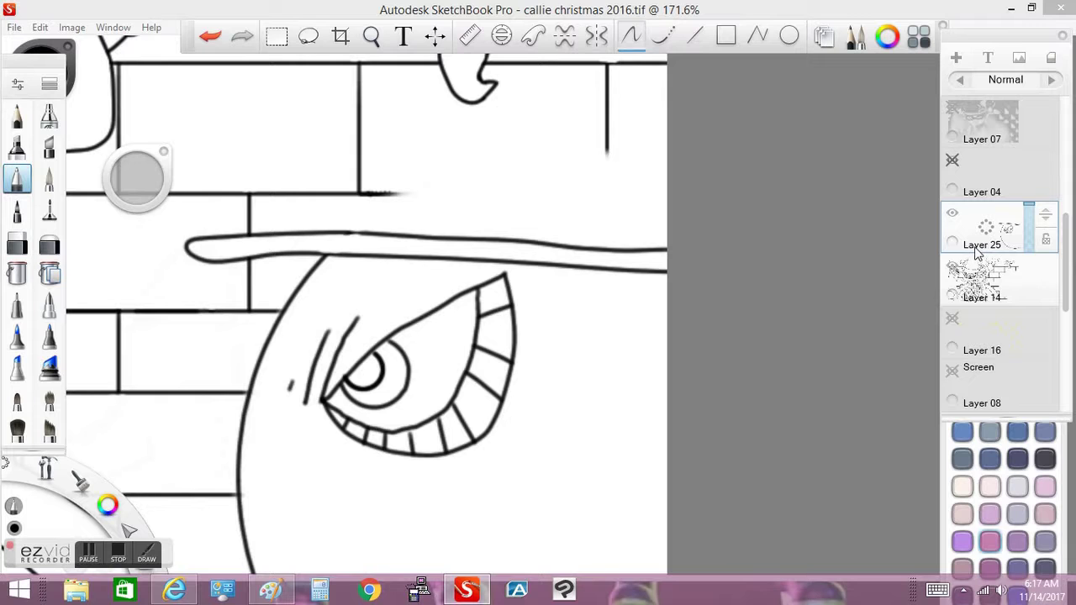
{"action": "left_click", "coordinate": [662, 35]}
{"action": "mouse_move", "coordinate": [311, 233]}
{"action": "left_mouse_down"}
{"action": "mouse_move", "coordinate": [565, 94]}
{"action": "mouse_move", "coordinate": [295, 233]}
{"action": "left_mouse_up"}
{"action": "key", "text": "ctrl+z"}
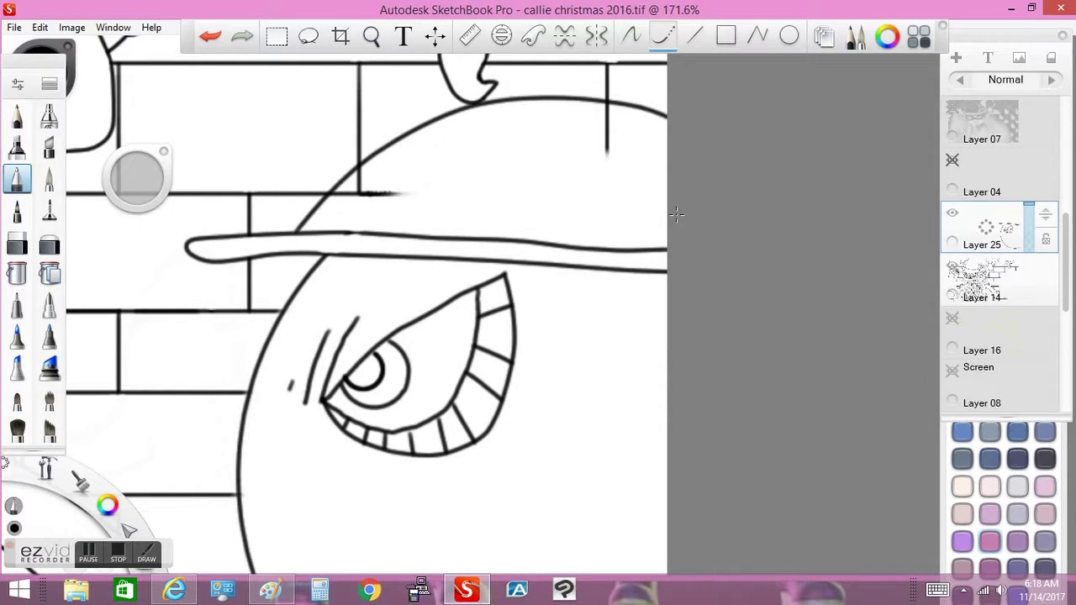
{"action": "left_click", "coordinate": [210, 35]}
{"action": "left_click", "coordinate": [210, 36]}
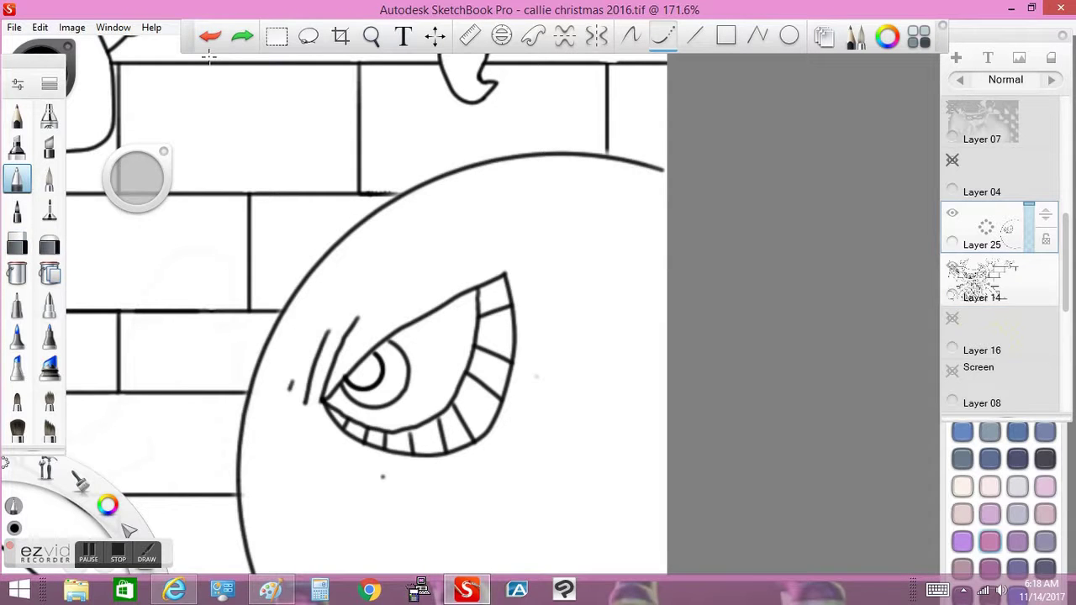
Handwrite the note "Christmas hat!!" with a squiggle beside the eye, and erase it again.
{"action": "left_click", "coordinate": [631, 36]}
{"action": "mouse_move", "coordinate": [502, 206]}
{"action": "left_mouse_down"}
{"action": "mouse_move", "coordinate": [580, 220]}
{"action": "mouse_move", "coordinate": [610, 248]}
{"action": "mouse_move", "coordinate": [668, 226]}
{"action": "mouse_move", "coordinate": [536, 260]}
{"action": "mouse_move", "coordinate": [608, 280]}
{"action": "mouse_move", "coordinate": [630, 308]}
{"action": "left_mouse_up"}
{"action": "left_click_drag", "start_coordinate": [536, 311], "coordinate": [576, 399]}
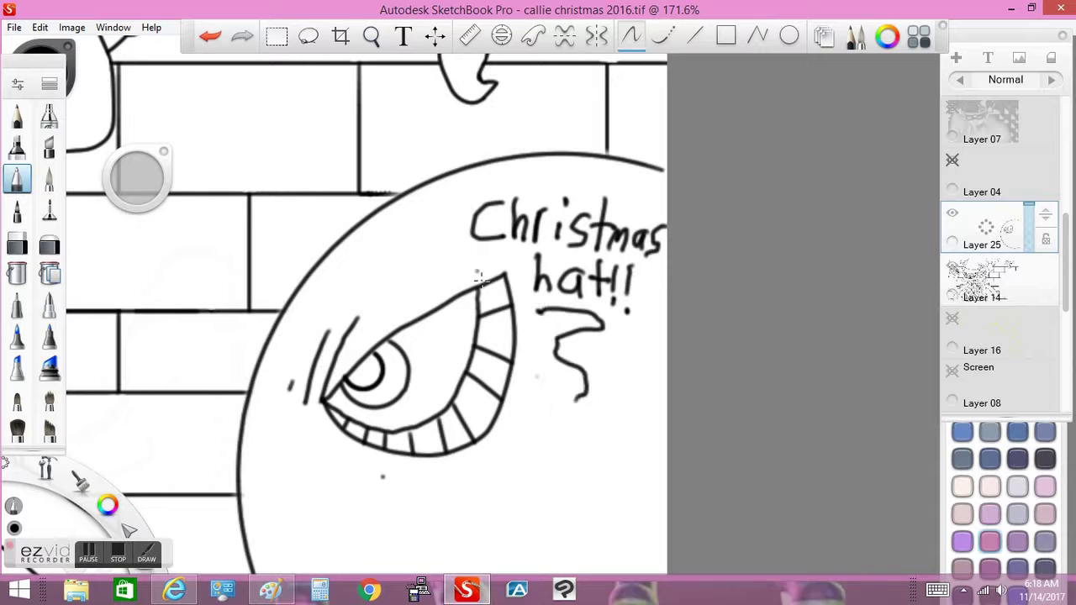
{"action": "key", "text": "e"}
{"action": "mouse_move", "coordinate": [475, 210]}
{"action": "left_mouse_down"}
{"action": "mouse_move", "coordinate": [534, 240]}
{"action": "mouse_move", "coordinate": [559, 282]}
{"action": "mouse_move", "coordinate": [630, 307]}
{"action": "mouse_move", "coordinate": [538, 311]}
{"action": "mouse_move", "coordinate": [618, 248]}
{"action": "mouse_move", "coordinate": [662, 243]}
{"action": "mouse_move", "coordinate": [580, 387]}
{"action": "left_mouse_up"}
Draw a wavy Santa hat brim across the circle above the eye and a tall rounded crown over it.
{"action": "left_click", "coordinate": [663, 35]}
{"action": "key", "text": "e"}
{"action": "mouse_move", "coordinate": [665, 210]}
{"action": "left_mouse_down"}
{"action": "mouse_move", "coordinate": [475, 202]}
{"action": "mouse_move", "coordinate": [290, 257]}
{"action": "mouse_move", "coordinate": [664, 252]}
{"action": "left_mouse_up"}
{"action": "key", "text": "space"}
{"action": "mouse_move", "coordinate": [420, 273]}
{"action": "left_mouse_down"}
{"action": "mouse_move", "coordinate": [451, 340]}
{"action": "mouse_move", "coordinate": [483, 241]}
{"action": "left_mouse_up"}
{"action": "left_click", "coordinate": [663, 35]}
{"action": "mouse_move", "coordinate": [273, 300]}
{"action": "left_mouse_down"}
{"action": "mouse_move", "coordinate": [360, 162]}
{"action": "mouse_move", "coordinate": [638, 91]}
{"action": "left_mouse_up"}
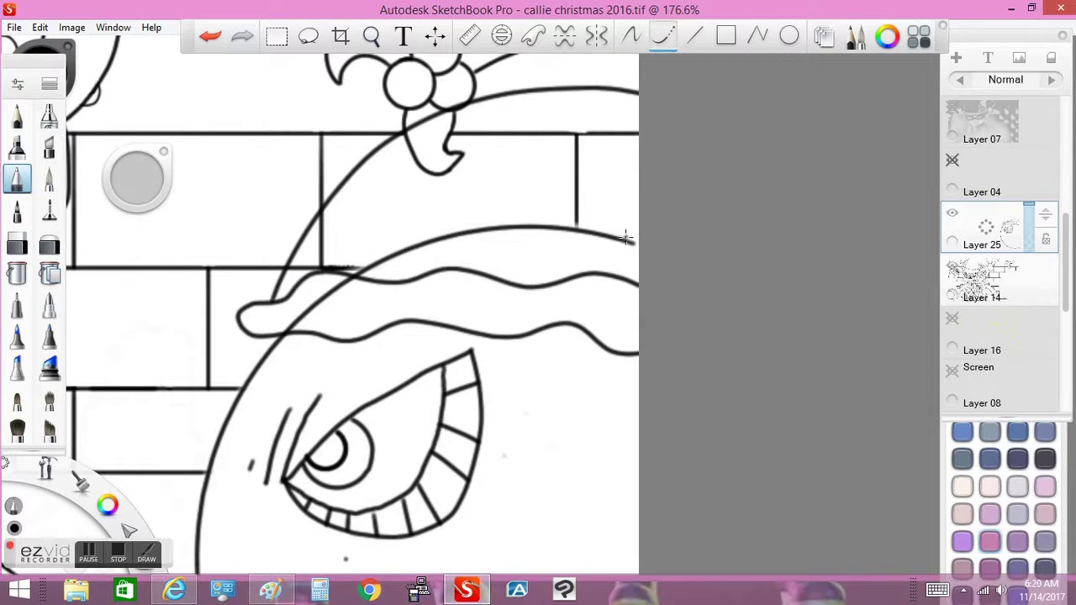
Add the hat's fold line and drooping tip at the canvas edge, and draw a round pom-pom with the ellipse guide.
{"action": "left_click_drag", "start_coordinate": [615, 244], "coordinate": [569, 166]}
{"action": "mouse_move", "coordinate": [639, 364]}
{"action": "left_mouse_down"}
{"action": "mouse_move", "coordinate": [592, 438]}
{"action": "mouse_move", "coordinate": [671, 387]}
{"action": "left_mouse_up"}
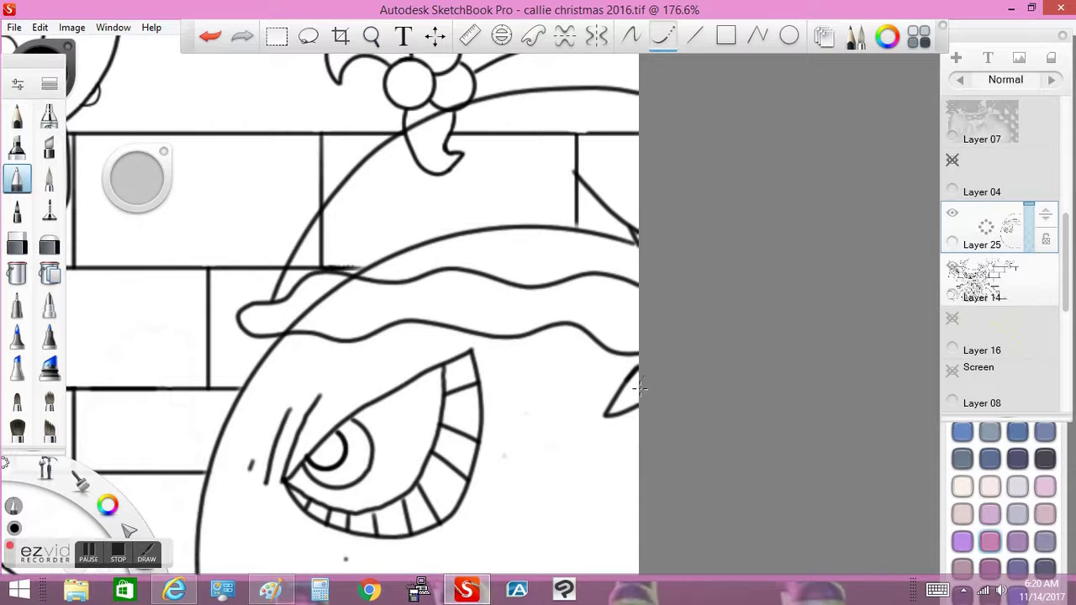
{"action": "left_click", "coordinate": [502, 39]}
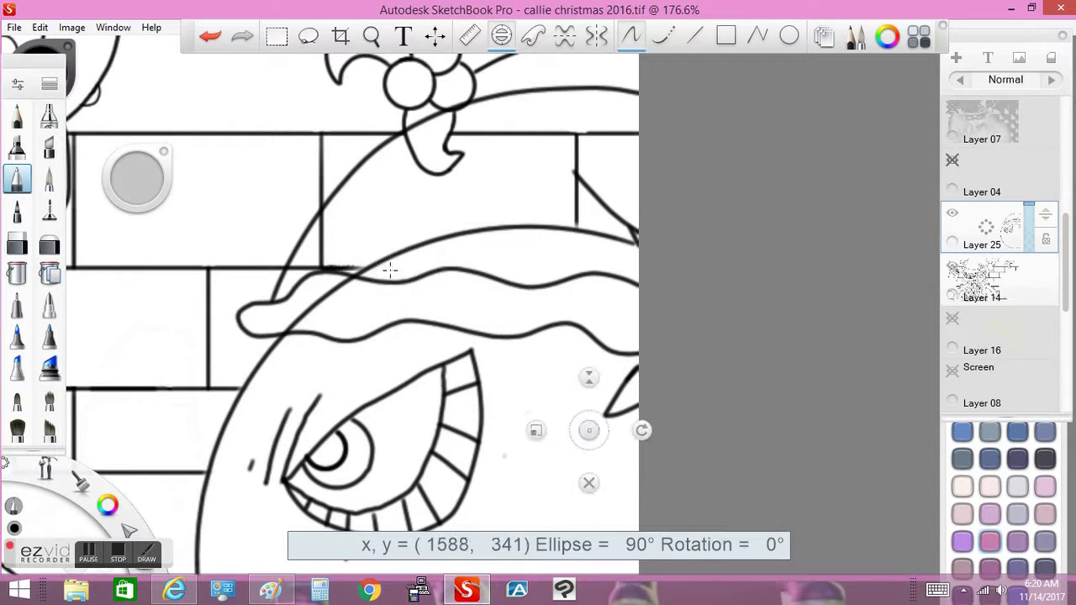
{"action": "left_click_drag", "start_coordinate": [528, 450], "coordinate": [523, 458]}
{"action": "left_click_drag", "start_coordinate": [580, 401], "coordinate": [574, 401]}
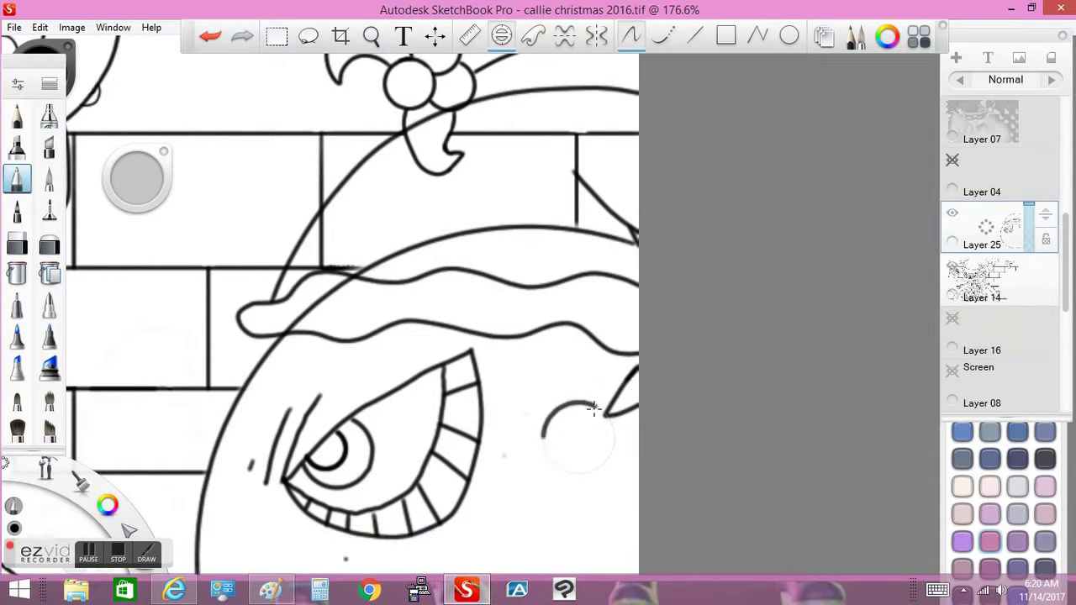
{"action": "left_click", "coordinate": [579, 504]}
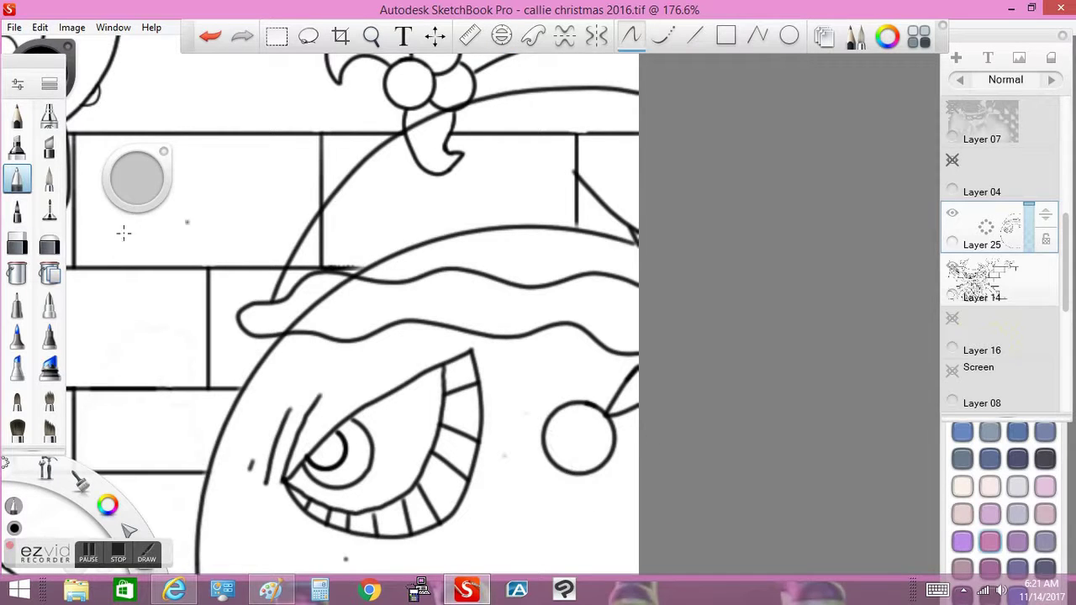
Remove the stray dot and erase the circle's outline inside the Santa hat's crown and brim.
{"action": "key", "text": "ctrl+z"}
{"action": "key", "text": "e"}
{"action": "mouse_move", "coordinate": [554, 225]}
{"action": "left_mouse_down"}
{"action": "mouse_move", "coordinate": [361, 259]}
{"action": "mouse_move", "coordinate": [321, 303]}
{"action": "left_mouse_up"}
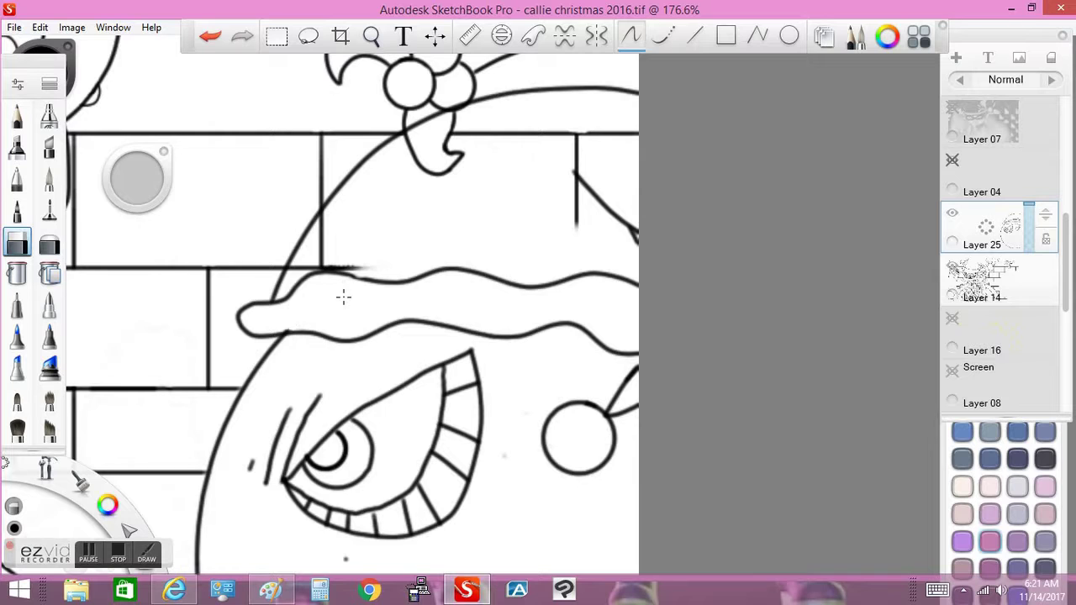
Erase the holly leaf and brick lines that overlap the Santa hat on Layer 14.
{"action": "left_click", "coordinate": [984, 277]}
{"action": "left_click_drag", "start_coordinate": [418, 173], "coordinate": [465, 151]}
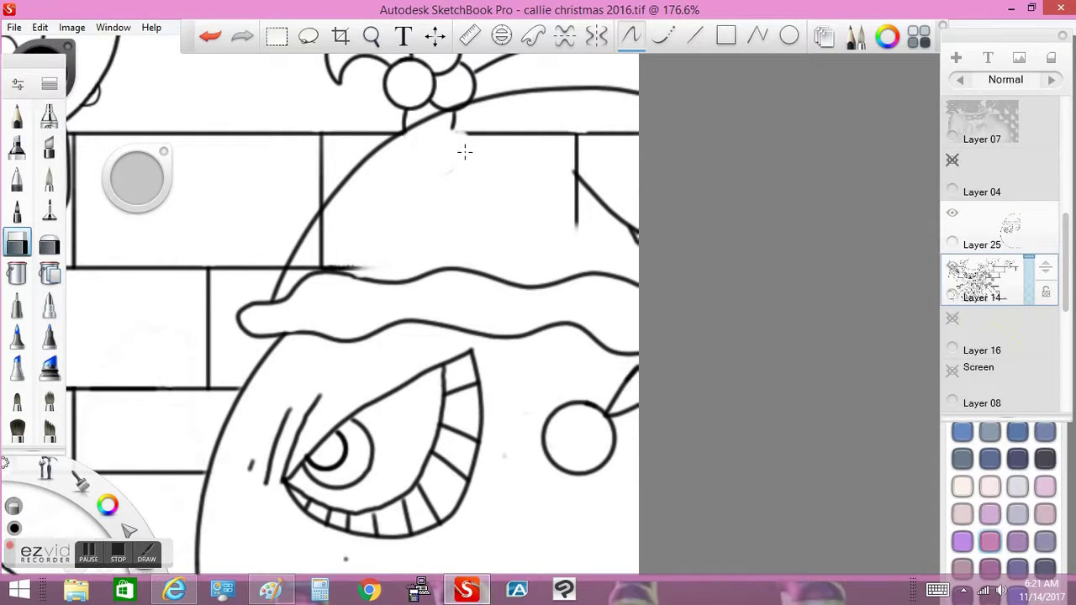
{"action": "mouse_move", "coordinate": [577, 139]}
{"action": "left_mouse_down"}
{"action": "mouse_move", "coordinate": [584, 132]}
{"action": "mouse_move", "coordinate": [463, 175]}
{"action": "left_mouse_up"}
{"action": "left_click_drag", "start_coordinate": [321, 261], "coordinate": [337, 218]}
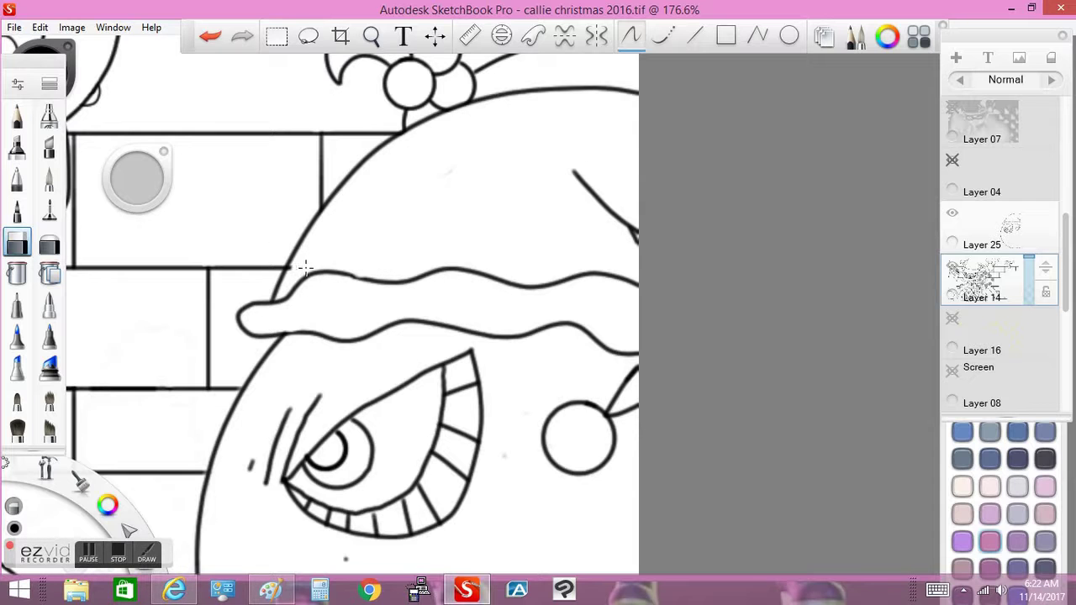
Switch to Internet Explorer and look through the suggested music videos on the YouTube page.
{"action": "scroll", "coordinate": [307, 260], "scroll_direction": "down", "scroll_amount": 5}
{"action": "scroll", "coordinate": [372, 284], "scroll_direction": "up", "scroll_amount": 3}
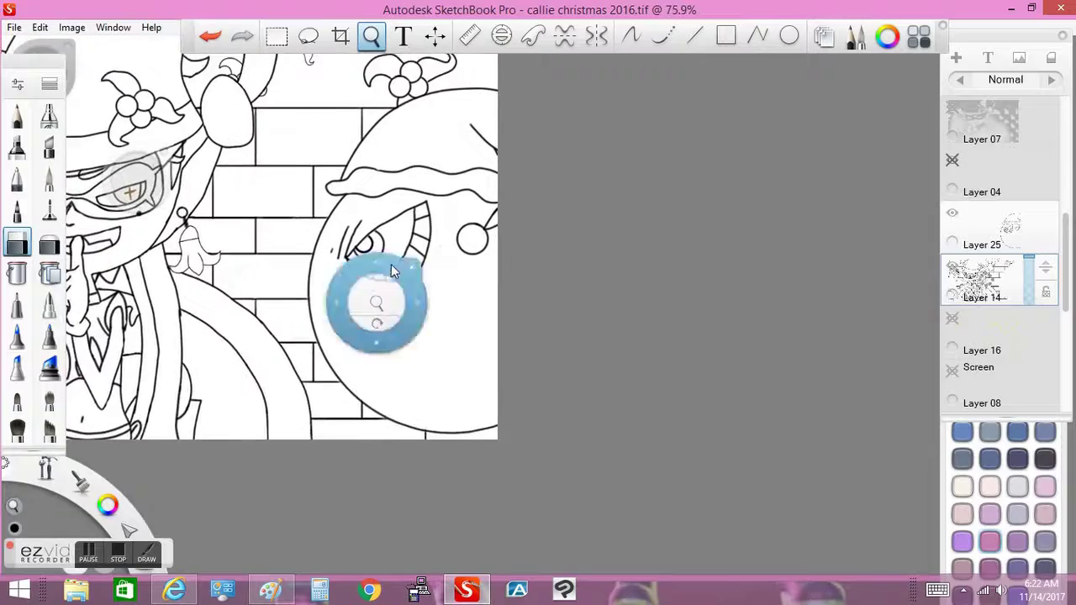
{"action": "left_click", "coordinate": [174, 589]}
{"action": "scroll", "coordinate": [215, 570], "scroll_direction": "down", "scroll_amount": 15}
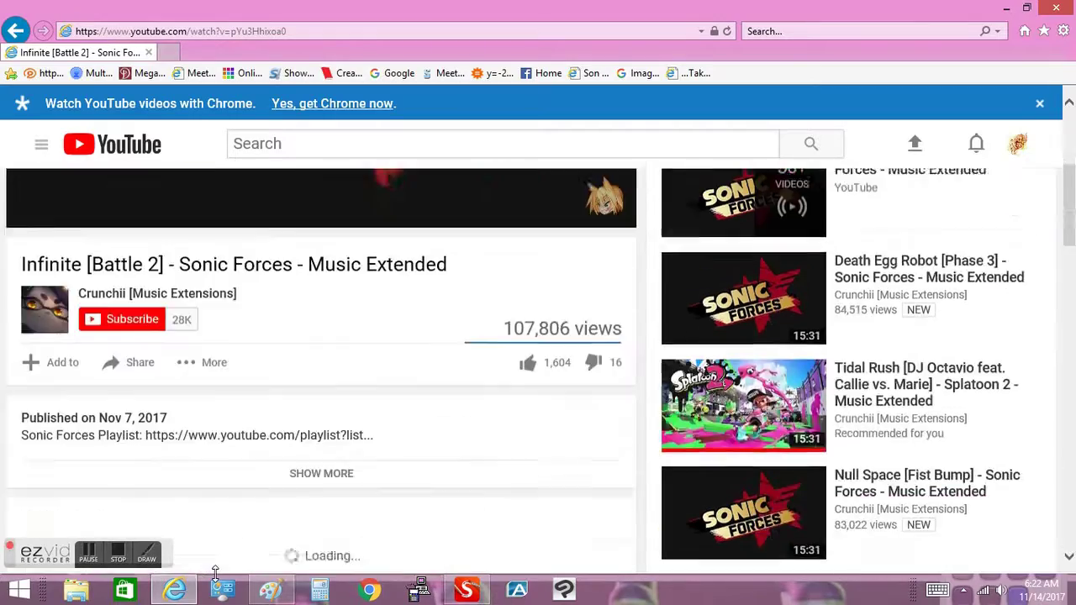
Look over the comments and suggested videos on the YouTube page, and switch back to SketchBook.
{"action": "scroll", "coordinate": [215, 572], "scroll_direction": "up", "scroll_amount": 15}
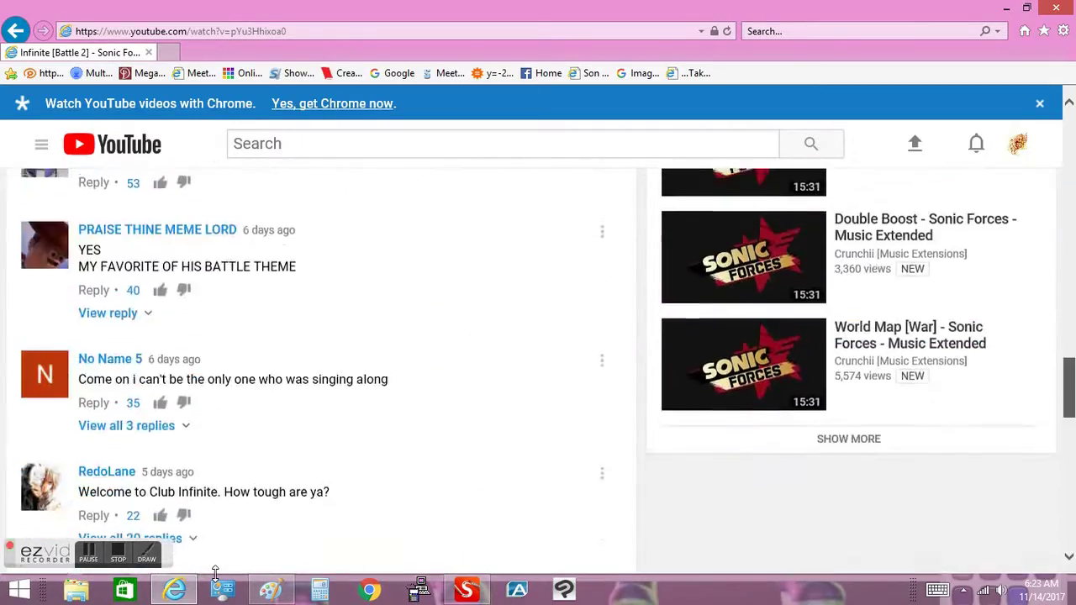
{"action": "scroll", "coordinate": [732, 261], "scroll_direction": "up", "scroll_amount": 4}
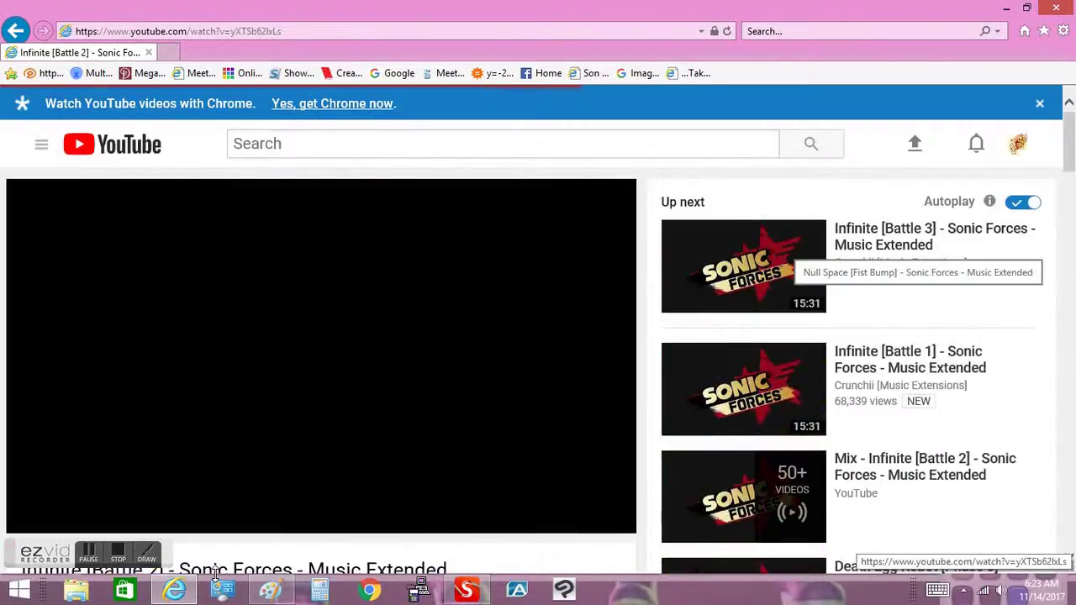
{"action": "left_click", "coordinate": [465, 589]}
Lasso the character's angry eye, shift it slightly toward the face's outer edge, and make Layer 25 active.
{"action": "left_click", "coordinate": [665, 37]}
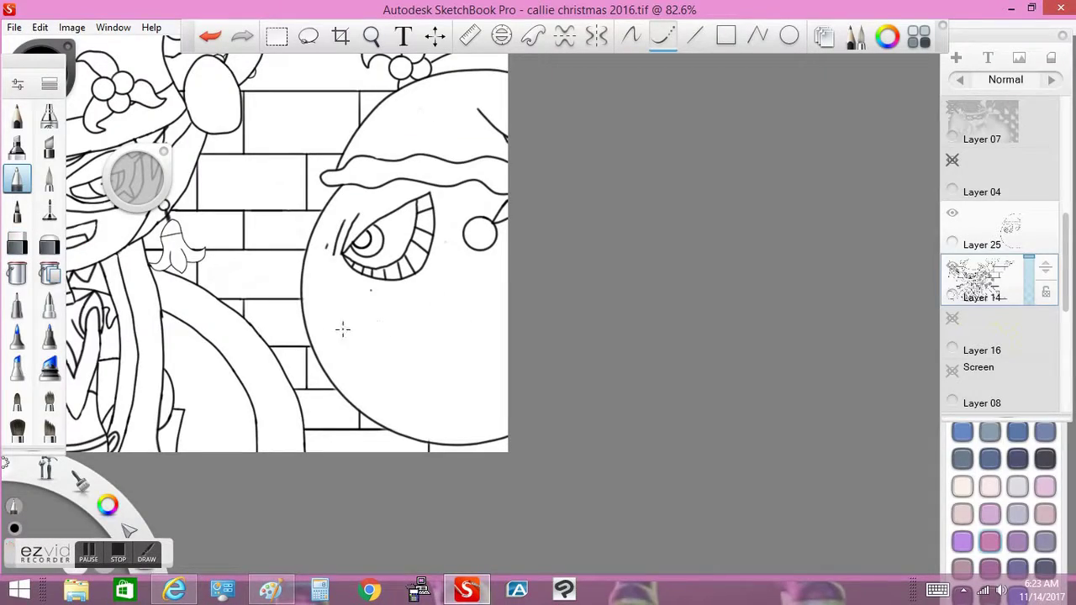
{"action": "left_click", "coordinate": [211, 37]}
{"action": "left_click", "coordinate": [309, 37]}
{"action": "mouse_move", "coordinate": [343, 206]}
{"action": "left_mouse_down"}
{"action": "mouse_move", "coordinate": [387, 193]}
{"action": "mouse_move", "coordinate": [454, 252]}
{"action": "mouse_move", "coordinate": [395, 190]}
{"action": "left_mouse_up"}
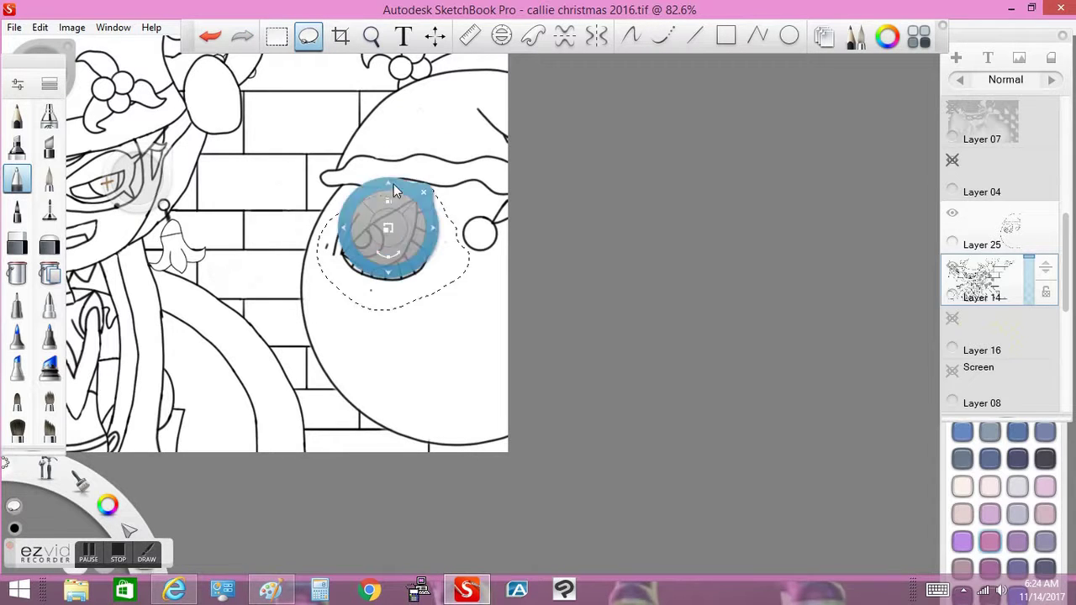
{"action": "left_click", "coordinate": [943, 246]}
{"action": "left_click", "coordinate": [664, 37]}
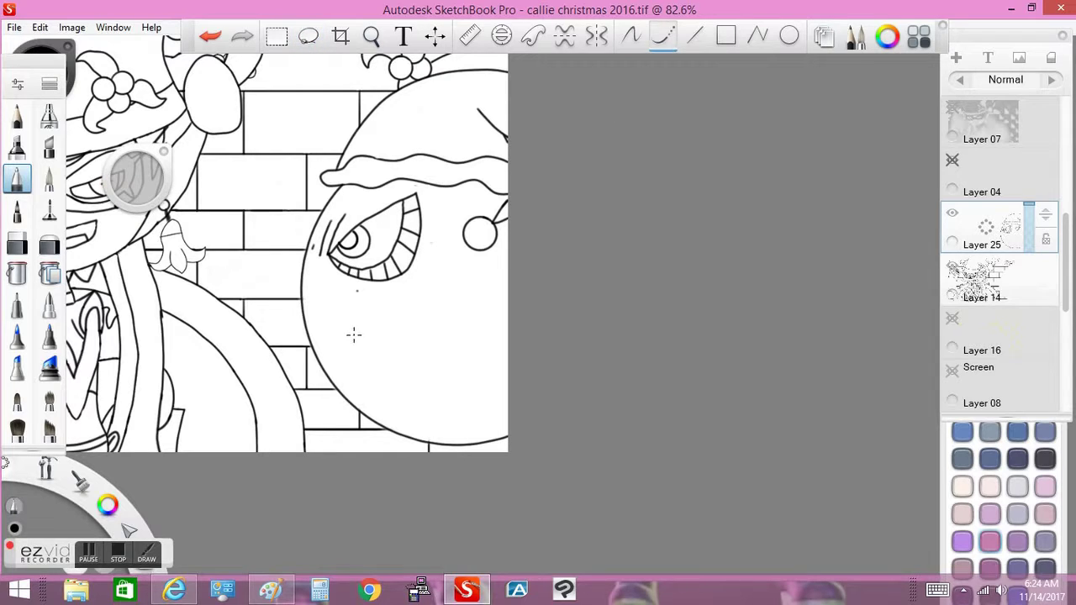
Draw a large teardrop-shaped mouth below the eye, with a rounded lobe jutting past the face outline.
{"action": "mouse_move", "coordinate": [284, 390]}
{"action": "left_mouse_down"}
{"action": "mouse_move", "coordinate": [222, 452]}
{"action": "mouse_move", "coordinate": [387, 404]}
{"action": "left_mouse_up"}
{"action": "key", "text": "ctrl+z"}
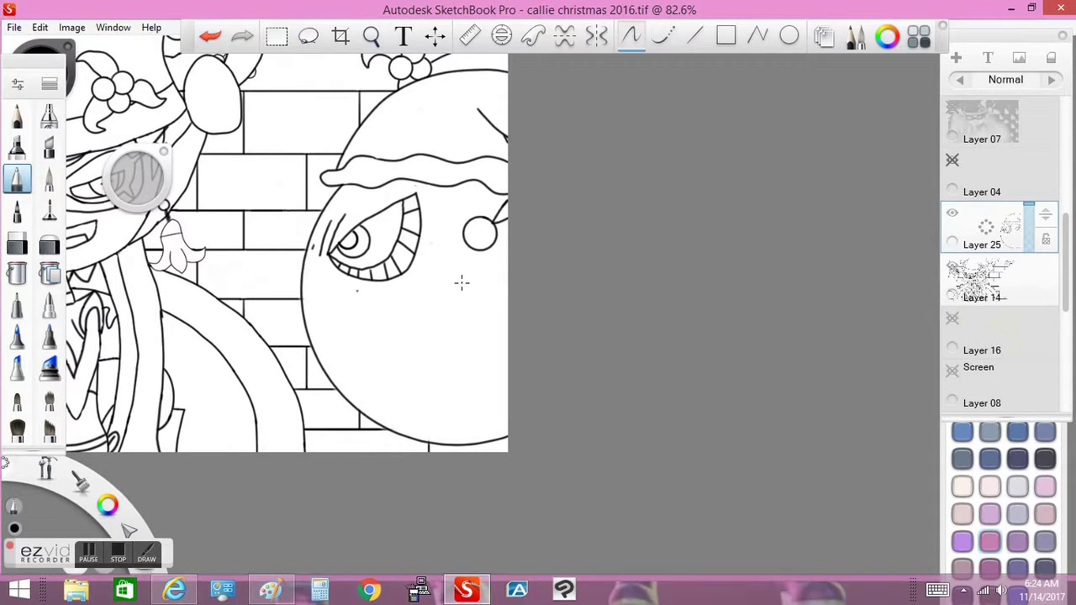
{"action": "left_click_drag", "start_coordinate": [305, 296], "coordinate": [396, 340]}
{"action": "key", "text": "ctrl+z"}
{"action": "left_click_drag", "start_coordinate": [308, 301], "coordinate": [291, 311]}
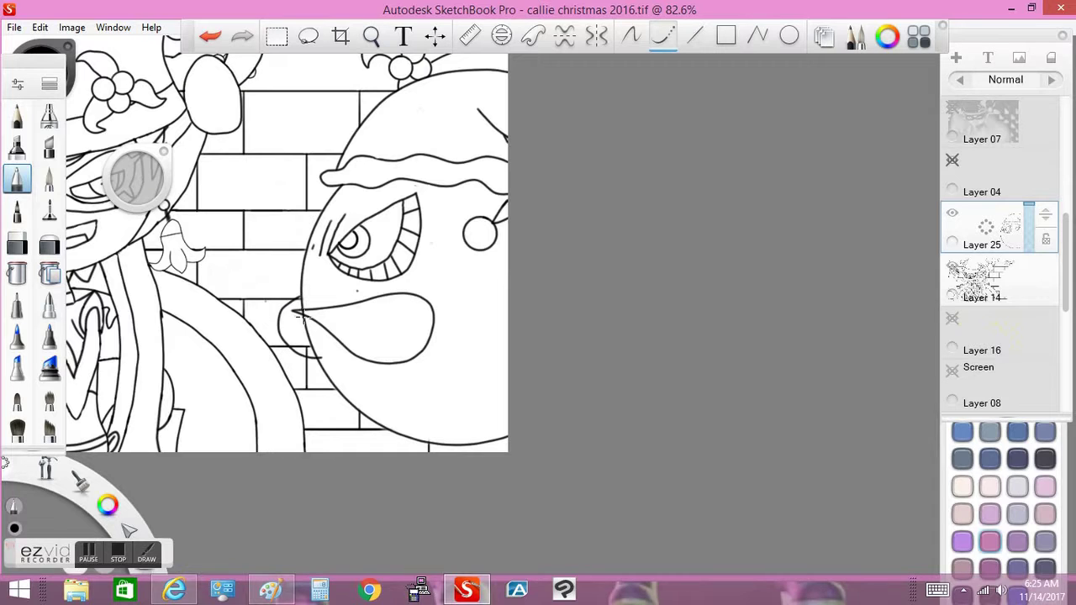
Redraw the fold curves sweeping across the mouth and erase the teardrop line that overlaps them.
{"action": "key", "text": "ctrl+z"}
{"action": "scroll", "coordinate": [315, 318], "scroll_direction": "up", "scroll_amount": 5}
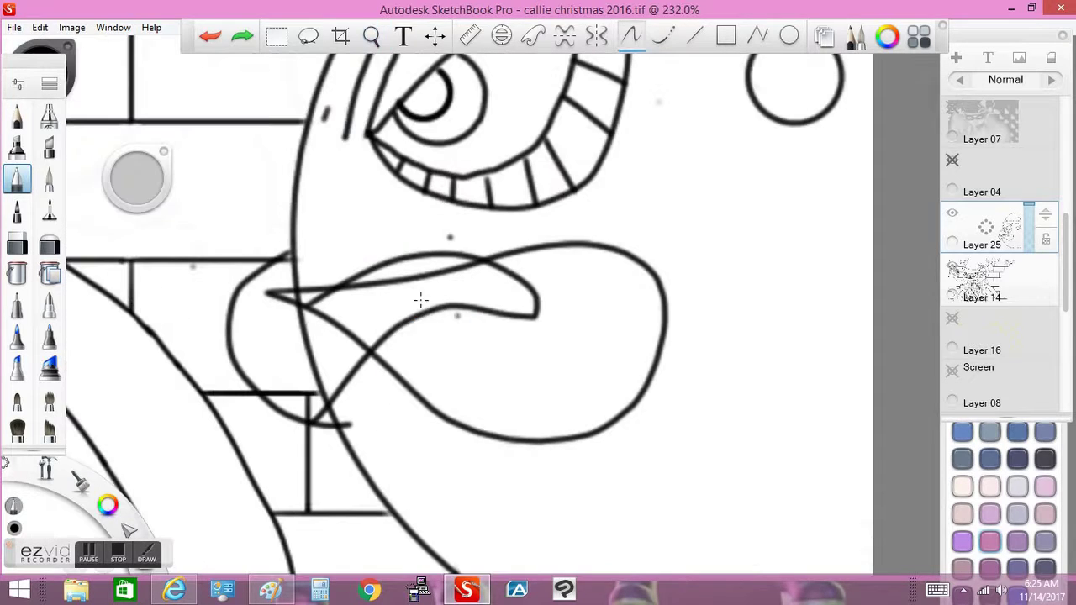
{"action": "mouse_move", "coordinate": [337, 426]}
{"action": "left_mouse_down"}
{"action": "mouse_move", "coordinate": [505, 326]}
{"action": "mouse_move", "coordinate": [593, 245]}
{"action": "mouse_move", "coordinate": [388, 280]}
{"action": "mouse_move", "coordinate": [329, 324]}
{"action": "left_mouse_up"}
{"action": "key", "text": "e"}
{"action": "left_click_drag", "start_coordinate": [471, 268], "coordinate": [490, 270]}
{"action": "left_click_drag", "start_coordinate": [137, 177], "coordinate": [140, 171]}
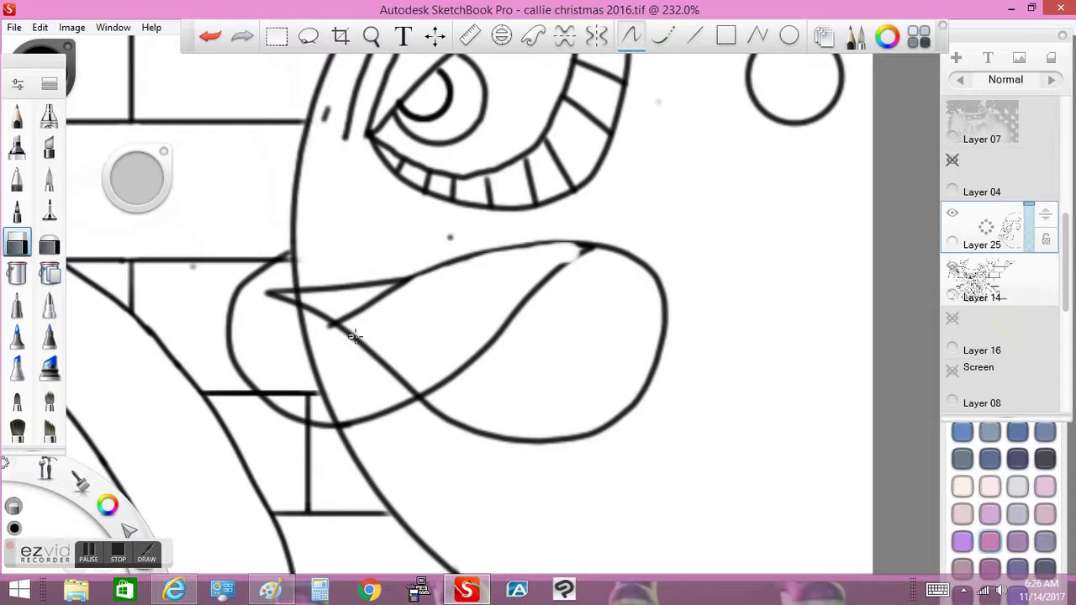
{"action": "left_click_drag", "start_coordinate": [343, 321], "coordinate": [416, 396]}
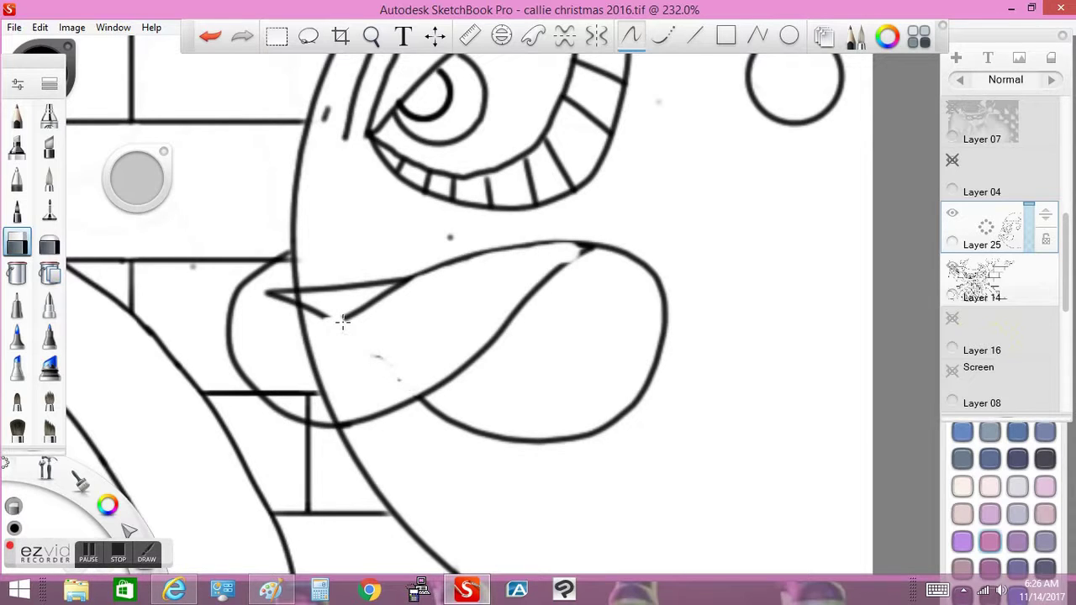
{"action": "key", "text": "e"}
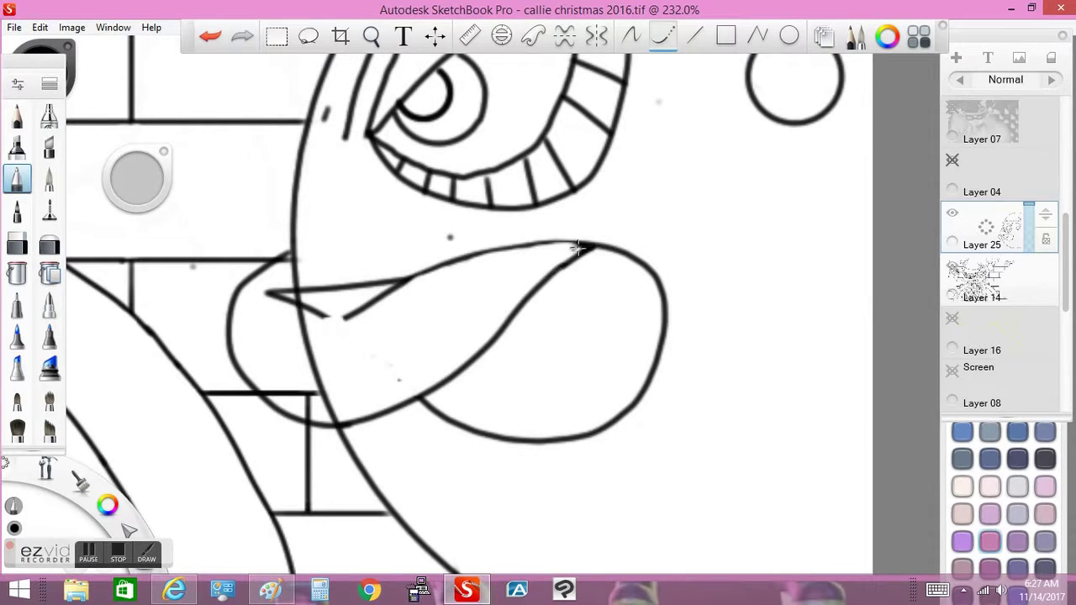
Join the gap in the upper lip with a rounded notch and erase the old upper line and face outline around it.
{"action": "scroll", "coordinate": [363, 308], "scroll_direction": "up", "scroll_amount": 5}
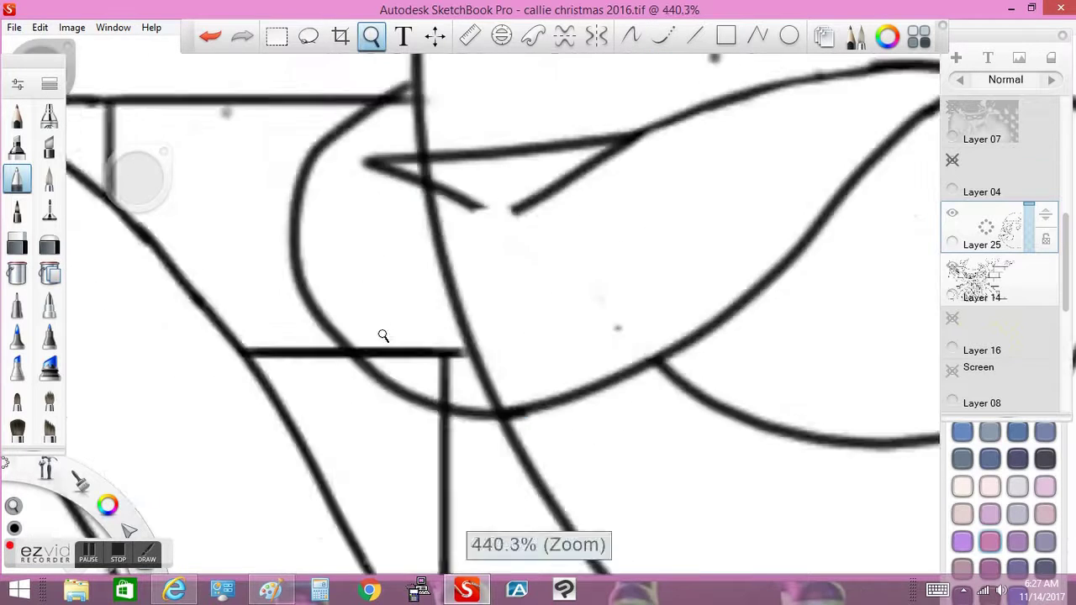
{"action": "left_click_drag", "start_coordinate": [484, 268], "coordinate": [370, 311]}
{"action": "key", "text": "ctrl+z"}
{"action": "left_click_drag", "start_coordinate": [513, 255], "coordinate": [378, 299]}
{"action": "key", "text": "ctrl+z"}
{"action": "left_click_drag", "start_coordinate": [466, 283], "coordinate": [391, 271]}
{"action": "key", "text": "e"}
{"action": "mouse_move", "coordinate": [344, 243]}
{"action": "left_mouse_down"}
{"action": "mouse_move", "coordinate": [390, 240]}
{"action": "mouse_move", "coordinate": [351, 224]}
{"action": "mouse_move", "coordinate": [572, 206]}
{"action": "mouse_move", "coordinate": [514, 223]}
{"action": "left_mouse_up"}
{"action": "key", "text": "e"}
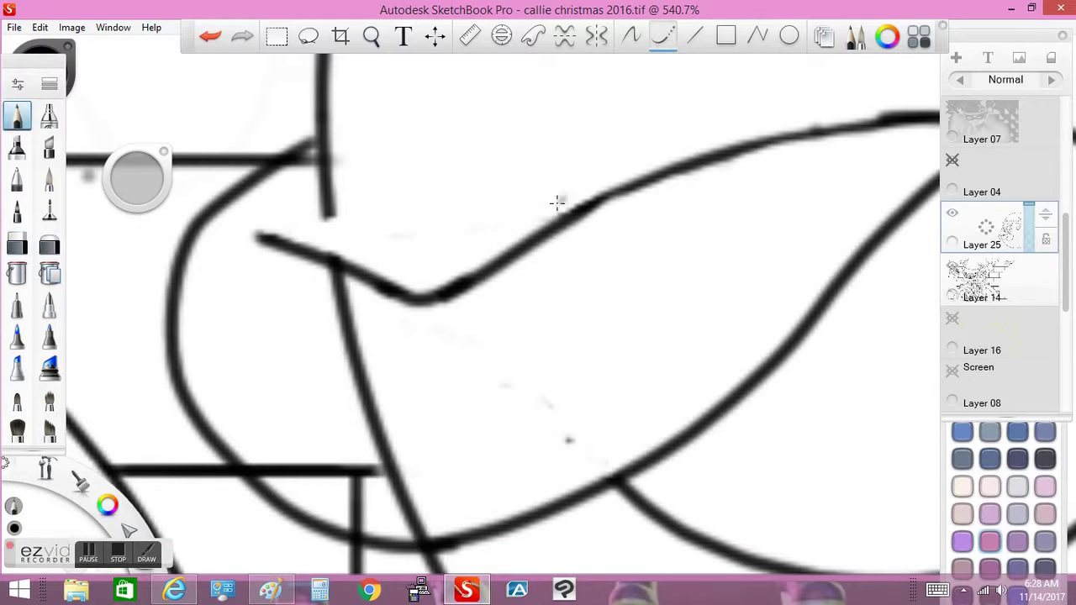
Draw the upper lip's outer curve from the mouth's far corner to the tip beyond the face outline.
{"action": "scroll", "coordinate": [379, 187], "scroll_direction": "down", "scroll_amount": 4}
{"action": "scroll", "coordinate": [341, 218], "scroll_direction": "up", "scroll_amount": 2}
{"action": "scroll", "coordinate": [342, 217], "scroll_direction": "up", "scroll_amount": 1}
{"action": "left_click", "coordinate": [664, 39]}
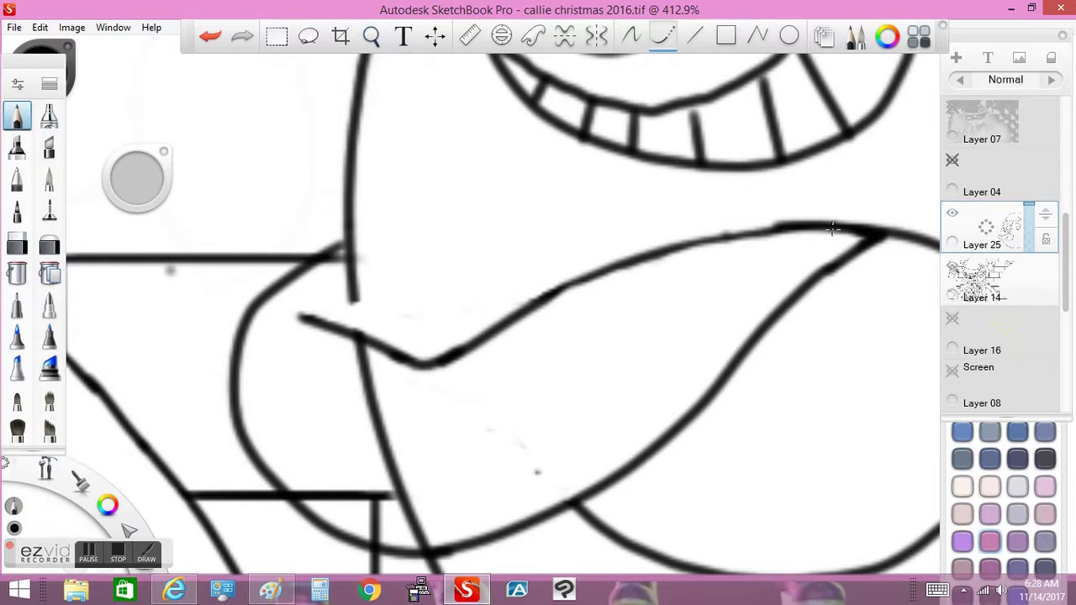
{"action": "mouse_move", "coordinate": [789, 226]}
{"action": "left_mouse_down"}
{"action": "mouse_move", "coordinate": [679, 227]}
{"action": "mouse_move", "coordinate": [388, 293]}
{"action": "mouse_move", "coordinate": [290, 298]}
{"action": "left_mouse_up"}
{"action": "key", "text": "ctrl+z"}
{"action": "left_click", "coordinate": [17, 179]}
{"action": "mouse_move", "coordinate": [789, 225]}
{"action": "left_mouse_down"}
{"action": "mouse_move", "coordinate": [300, 308]}
{"action": "mouse_move", "coordinate": [353, 326]}
{"action": "mouse_move", "coordinate": [304, 319]}
{"action": "mouse_move", "coordinate": [303, 331]}
{"action": "mouse_move", "coordinate": [432, 271]}
{"action": "mouse_move", "coordinate": [465, 271]}
{"action": "mouse_move", "coordinate": [294, 311]}
{"action": "mouse_move", "coordinate": [421, 290]}
{"action": "mouse_move", "coordinate": [303, 315]}
{"action": "left_mouse_up"}
Erase the old line at the upper lip's tip and redraw its curved underside into the notch.
{"action": "left_click", "coordinate": [16, 244]}
{"action": "left_click", "coordinate": [636, 37]}
{"action": "left_click", "coordinate": [663, 37]}
{"action": "mouse_move", "coordinate": [312, 267]}
{"action": "left_mouse_down"}
{"action": "mouse_move", "coordinate": [444, 233]}
{"action": "mouse_move", "coordinate": [463, 291]}
{"action": "left_mouse_up"}
{"action": "scroll", "coordinate": [536, 287], "scroll_direction": "down", "scroll_amount": 5}
{"action": "scroll", "coordinate": [537, 288], "scroll_direction": "down", "scroll_amount": 3}
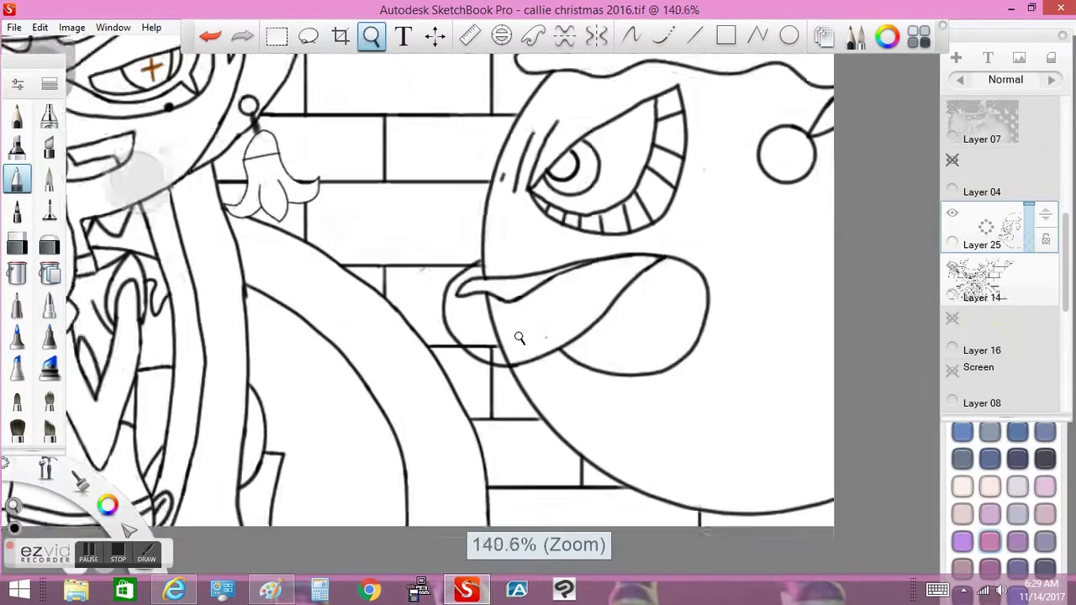
Erase the face outline inside the mouth on Layer 25 and the brick lines crossing it on Layer 14.
{"action": "scroll", "coordinate": [516, 336], "scroll_direction": "up", "scroll_amount": 5}
{"action": "key", "text": "e"}
{"action": "key", "text": "bracketleft"}
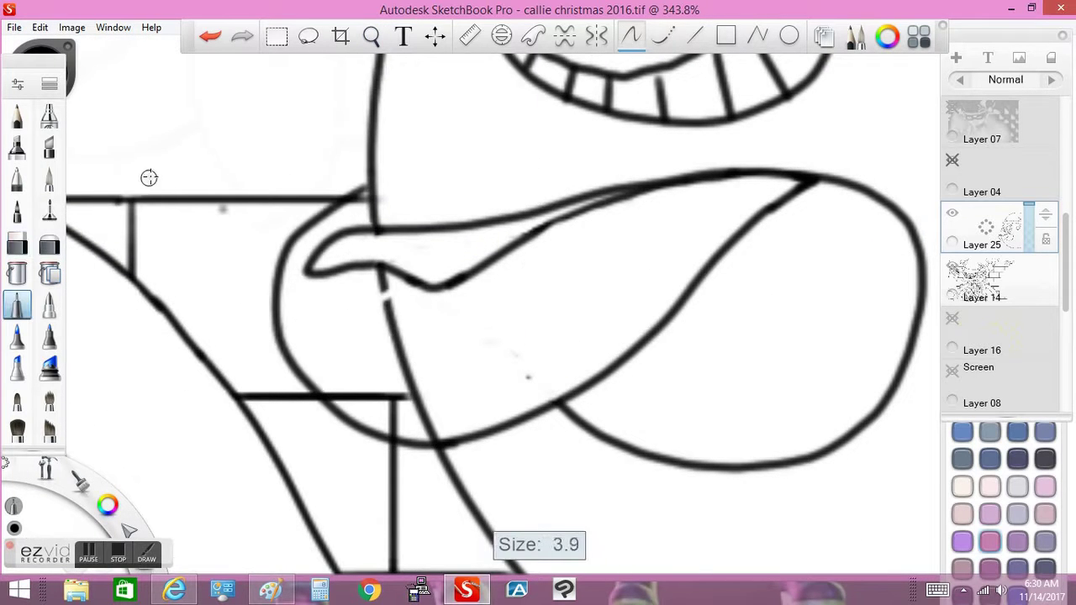
{"action": "left_click_drag", "start_coordinate": [390, 307], "coordinate": [438, 446]}
{"action": "left_click_drag", "start_coordinate": [380, 273], "coordinate": [437, 401]}
{"action": "left_click_drag", "start_coordinate": [391, 328], "coordinate": [439, 404]}
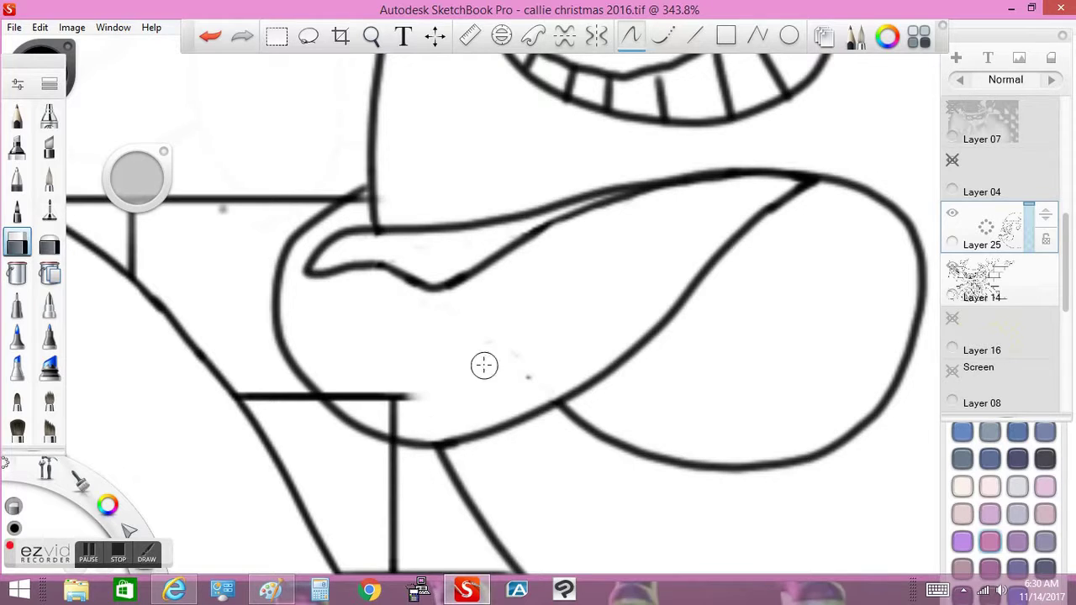
{"action": "key", "text": "Down"}
{"action": "left_click_drag", "start_coordinate": [338, 377], "coordinate": [397, 406]}
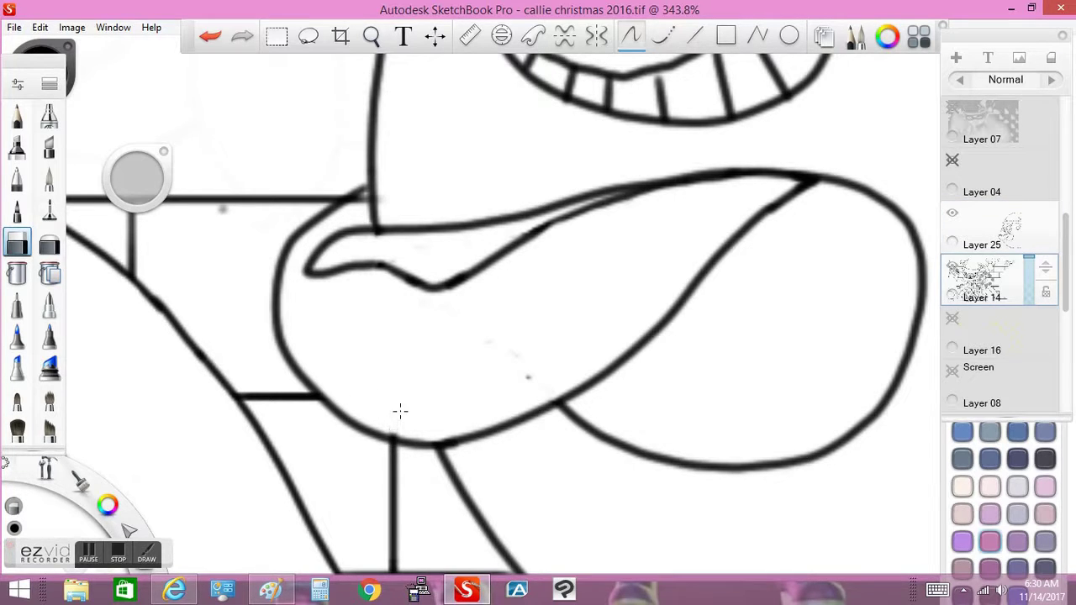
Draw inner contour lines along the mouth's upper tip, middle fold and lower lobe, and erase the stray dot beside it.
{"action": "left_click", "coordinate": [661, 42]}
{"action": "mouse_move", "coordinate": [799, 179]}
{"action": "left_mouse_down"}
{"action": "mouse_move", "coordinate": [572, 312]}
{"action": "mouse_move", "coordinate": [303, 370]}
{"action": "left_mouse_up"}
{"action": "mouse_move", "coordinate": [374, 252]}
{"action": "left_mouse_down"}
{"action": "mouse_move", "coordinate": [311, 269]}
{"action": "mouse_move", "coordinate": [484, 267]}
{"action": "left_mouse_up"}
{"action": "mouse_move", "coordinate": [622, 364]}
{"action": "left_mouse_down"}
{"action": "mouse_move", "coordinate": [851, 395]}
{"action": "mouse_move", "coordinate": [890, 390]}
{"action": "left_mouse_up"}
{"action": "left_click", "coordinate": [17, 244]}
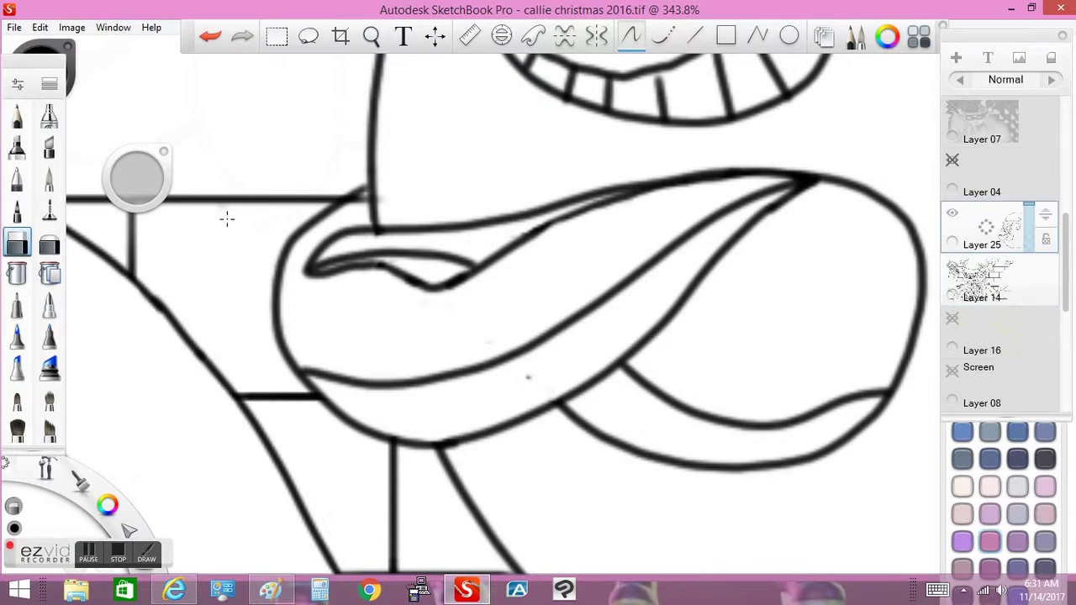
Draw a small pointed leaf shape on the mouth and paste a rotated copy across it to form a four-pointed star.
{"action": "left_click", "coordinate": [17, 178]}
{"action": "left_click", "coordinate": [661, 35]}
{"action": "mouse_move", "coordinate": [381, 296]}
{"action": "left_mouse_down"}
{"action": "mouse_move", "coordinate": [402, 338]}
{"action": "mouse_move", "coordinate": [351, 268]}
{"action": "mouse_move", "coordinate": [343, 294]}
{"action": "mouse_move", "coordinate": [429, 356]}
{"action": "mouse_move", "coordinate": [392, 291]}
{"action": "mouse_move", "coordinate": [420, 300]}
{"action": "mouse_move", "coordinate": [378, 284]}
{"action": "mouse_move", "coordinate": [378, 259]}
{"action": "mouse_move", "coordinate": [413, 312]}
{"action": "left_mouse_up"}
{"action": "key", "text": "ctrl+z"}
{"action": "left_click", "coordinate": [308, 36]}
{"action": "left_click", "coordinate": [40, 27]}
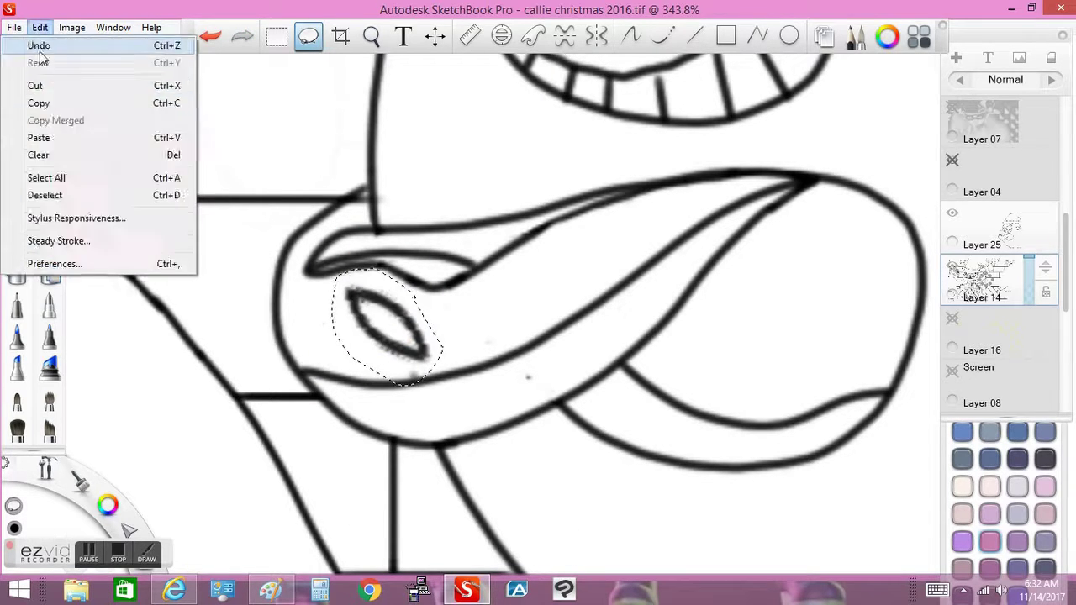
{"action": "left_click", "coordinate": [63, 137]}
{"action": "left_click_drag", "start_coordinate": [413, 368], "coordinate": [399, 276]}
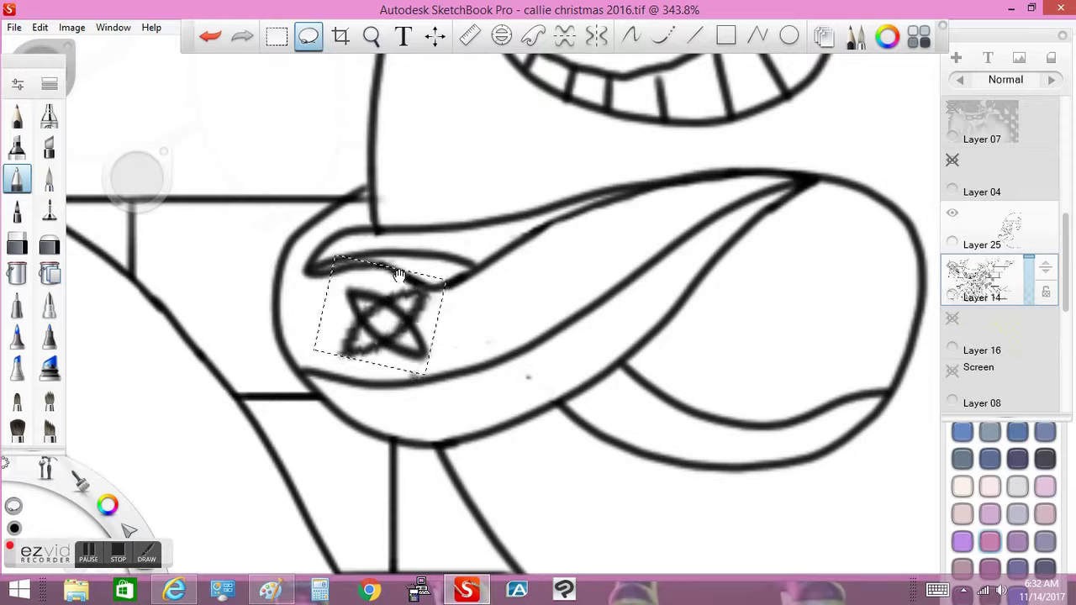
{"action": "key", "text": "Return"}
Move the star toward the rounded end of the mouth and erase its inner crossing lines.
{"action": "left_click_drag", "start_coordinate": [371, 36], "coordinate": [481, 356]}
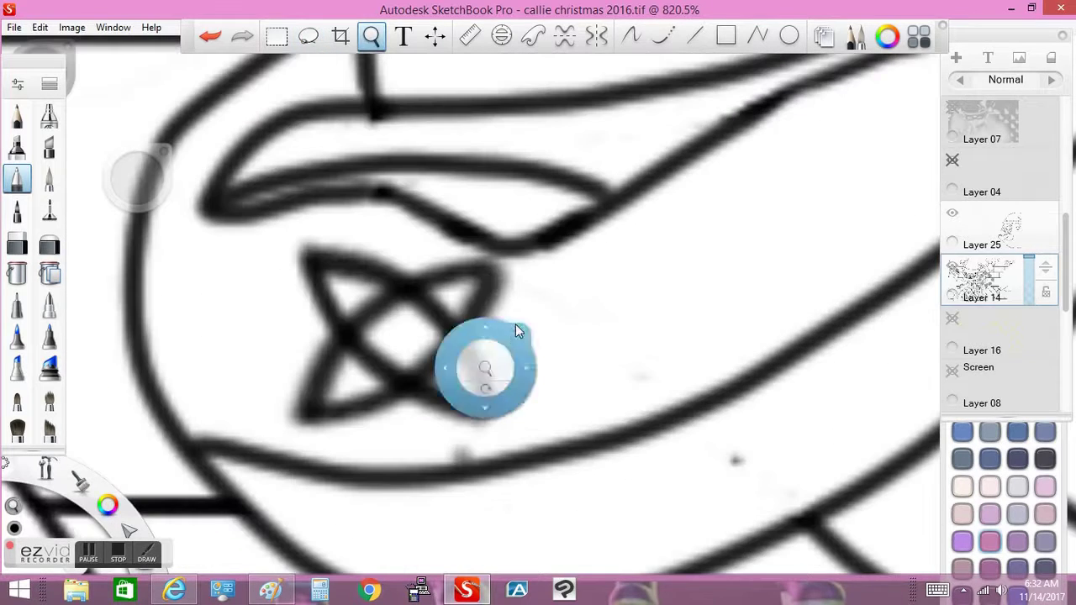
{"action": "left_click_drag", "start_coordinate": [471, 256], "coordinate": [528, 268]}
{"action": "mouse_move", "coordinate": [402, 296]}
{"action": "left_mouse_down"}
{"action": "mouse_move", "coordinate": [353, 298]}
{"action": "mouse_move", "coordinate": [377, 240]}
{"action": "mouse_move", "coordinate": [352, 239]}
{"action": "left_mouse_up"}
{"action": "key", "text": "e"}
{"action": "mouse_move", "coordinate": [323, 315]}
{"action": "left_mouse_down"}
{"action": "mouse_move", "coordinate": [312, 308]}
{"action": "mouse_move", "coordinate": [308, 269]}
{"action": "left_mouse_up"}
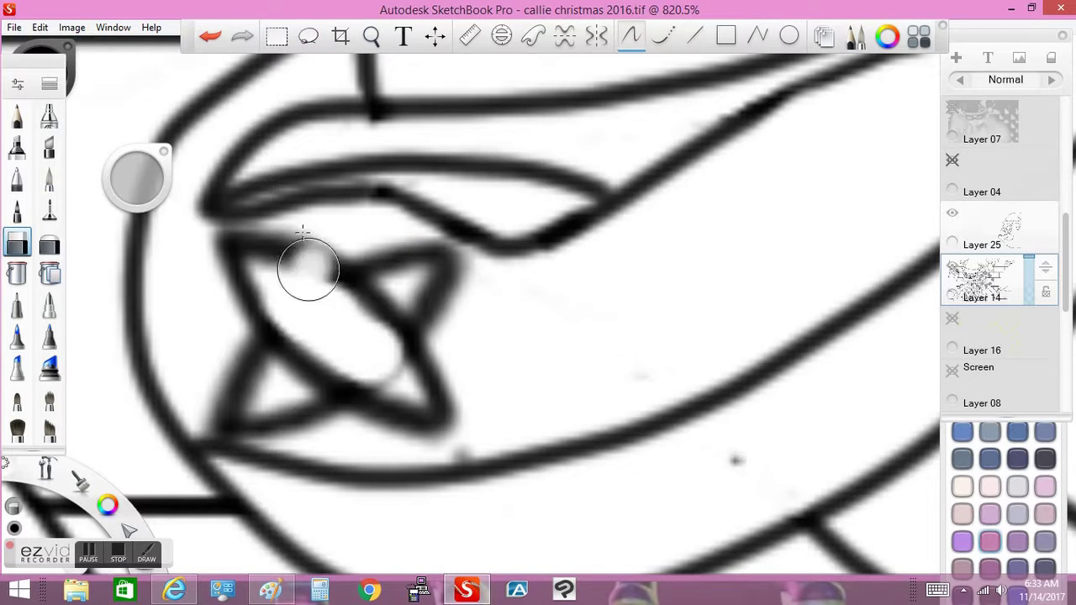
{"action": "key", "text": "ctrl+z"}
{"action": "mouse_move", "coordinate": [341, 313]}
{"action": "left_mouse_down"}
{"action": "mouse_move", "coordinate": [379, 284]}
{"action": "mouse_move", "coordinate": [392, 288]}
{"action": "left_mouse_up"}
{"action": "mouse_move", "coordinate": [349, 353]}
{"action": "left_mouse_down"}
{"action": "mouse_move", "coordinate": [304, 333]}
{"action": "mouse_move", "coordinate": [354, 324]}
{"action": "mouse_move", "coordinate": [287, 281]}
{"action": "mouse_move", "coordinate": [308, 311]}
{"action": "left_mouse_up"}
{"action": "left_click_drag", "start_coordinate": [352, 342], "coordinate": [404, 384]}
{"action": "scroll", "coordinate": [403, 385], "scroll_direction": "down", "scroll_amount": 10}
{"action": "scroll", "coordinate": [376, 306], "scroll_direction": "down", "scroll_amount": 2}
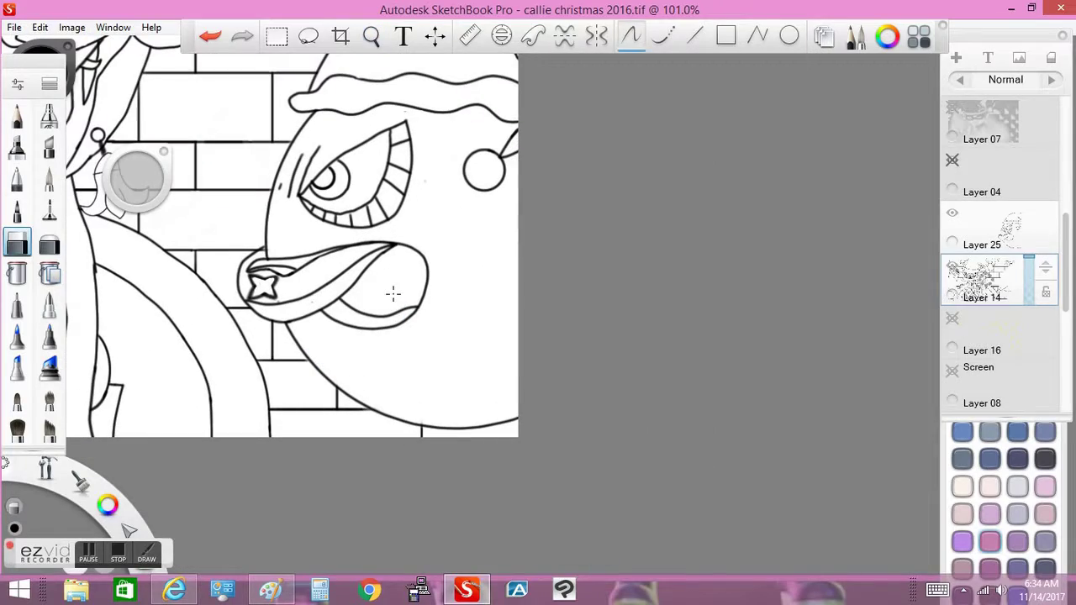
Switch to Internet Explorer, open Mannheim Steamroller's Deck The Halls on YouTube, and switch back to SketchBook.
{"action": "mouse_move", "coordinate": [174, 590]}
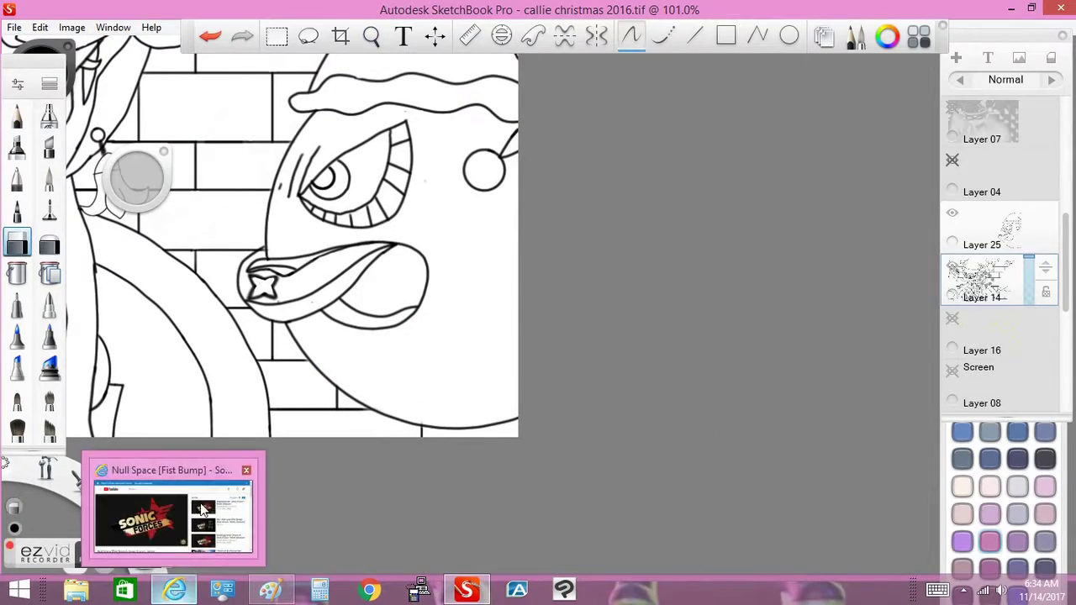
{"action": "left_click", "coordinate": [169, 509]}
{"action": "scroll", "coordinate": [319, 362], "scroll_direction": "down", "scroll_amount": 15}
{"action": "scroll", "coordinate": [319, 362], "scroll_direction": "down", "scroll_amount": 2}
{"action": "left_click", "coordinate": [111, 143]}
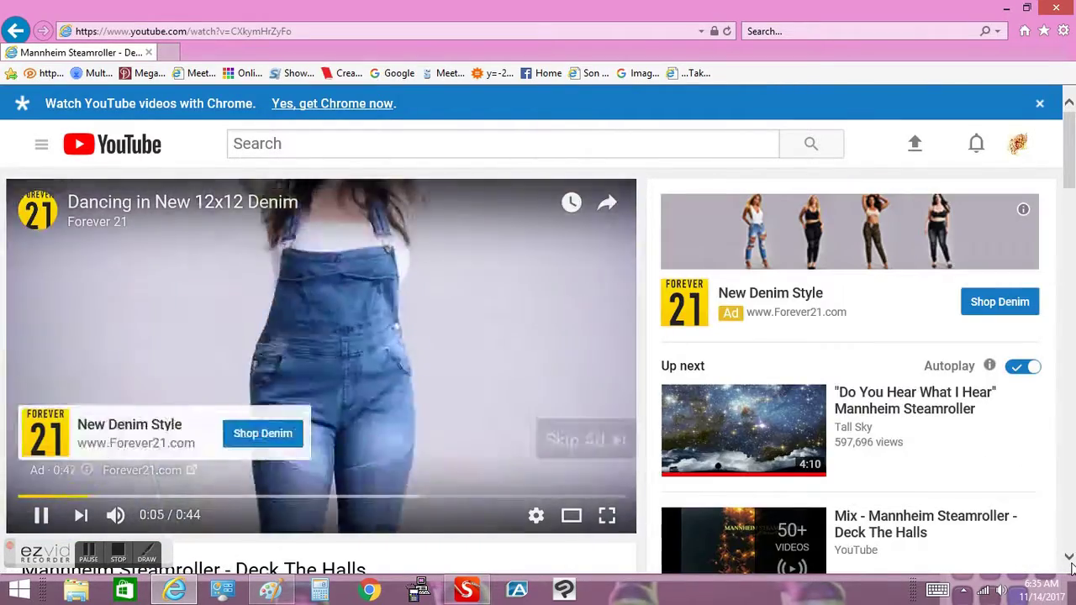
{"action": "left_click", "coordinate": [465, 591]}
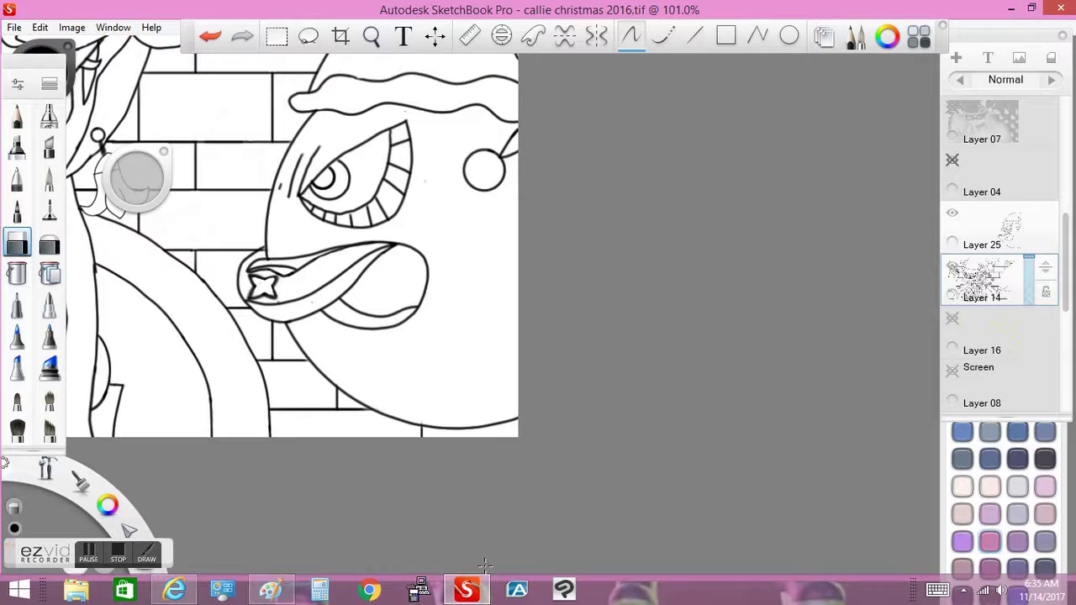
Lasso the mouth details on Layer 14, paste them into Layer 25 with Layer 14 hidden, and align them with the mouth outline.
{"action": "left_click", "coordinate": [661, 37]}
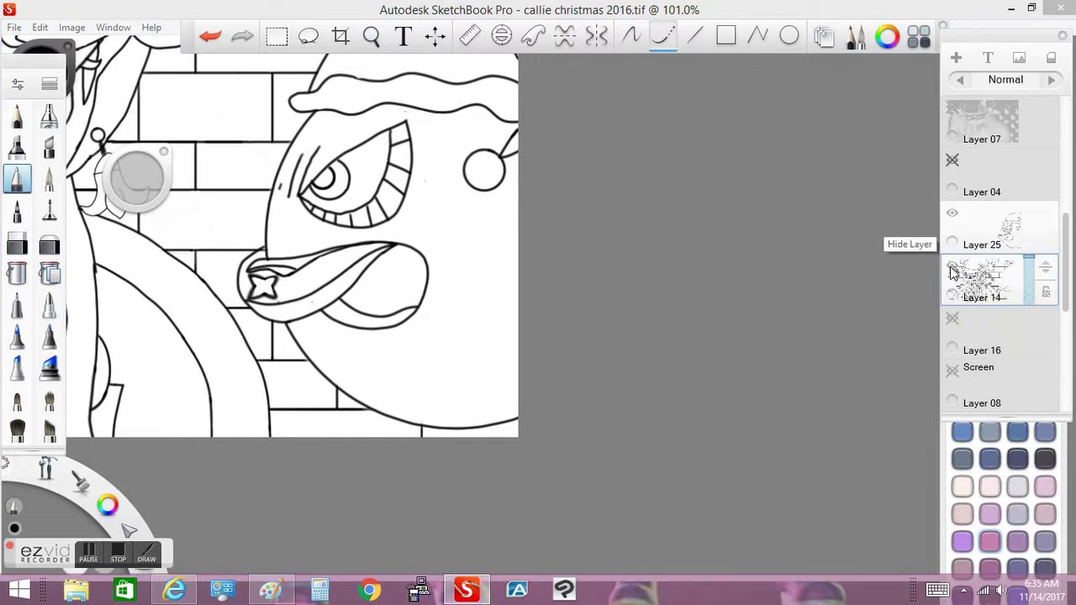
{"action": "key", "text": "space"}
{"action": "left_click_drag", "start_coordinate": [264, 348], "coordinate": [370, 380]}
{"action": "left_click", "coordinate": [308, 37]}
{"action": "mouse_move", "coordinate": [269, 179]}
{"action": "left_mouse_down"}
{"action": "mouse_move", "coordinate": [392, 176]}
{"action": "mouse_move", "coordinate": [361, 384]}
{"action": "mouse_move", "coordinate": [221, 252]}
{"action": "left_mouse_up"}
{"action": "left_click", "coordinate": [952, 265]}
{"action": "left_click", "coordinate": [975, 244]}
{"action": "left_click", "coordinate": [40, 27]}
{"action": "left_click", "coordinate": [38, 139]}
{"action": "left_click_drag", "start_coordinate": [456, 253], "coordinate": [456, 244]}
{"action": "key", "text": "Return"}
{"action": "key", "text": "ctrl+z"}
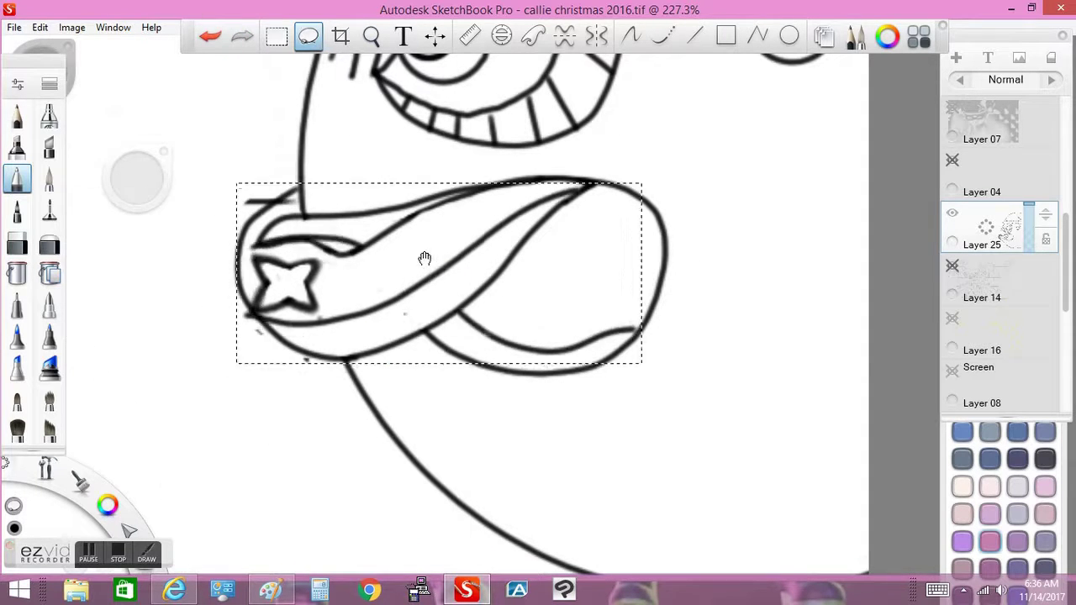
{"action": "left_click", "coordinate": [432, 294]}
{"action": "key", "text": "Return"}
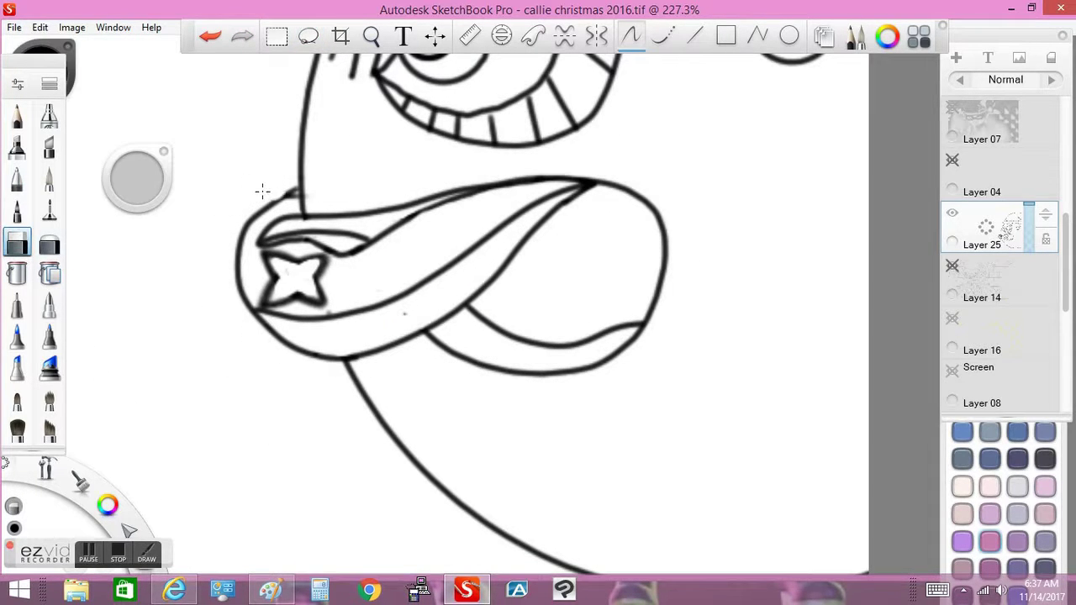
Clean up the stray marks around the pasted mouth details on Layer 25 and show Layer 14 again.
{"action": "scroll", "coordinate": [292, 169], "scroll_direction": "up", "scroll_amount": 5}
{"action": "scroll", "coordinate": [296, 269], "scroll_direction": "up", "scroll_amount": 3}
{"action": "mouse_move", "coordinate": [435, 250]}
{"action": "left_mouse_down"}
{"action": "mouse_move", "coordinate": [447, 247]}
{"action": "mouse_move", "coordinate": [406, 207]}
{"action": "left_mouse_up"}
{"action": "scroll", "coordinate": [337, 353], "scroll_direction": "down", "scroll_amount": 7}
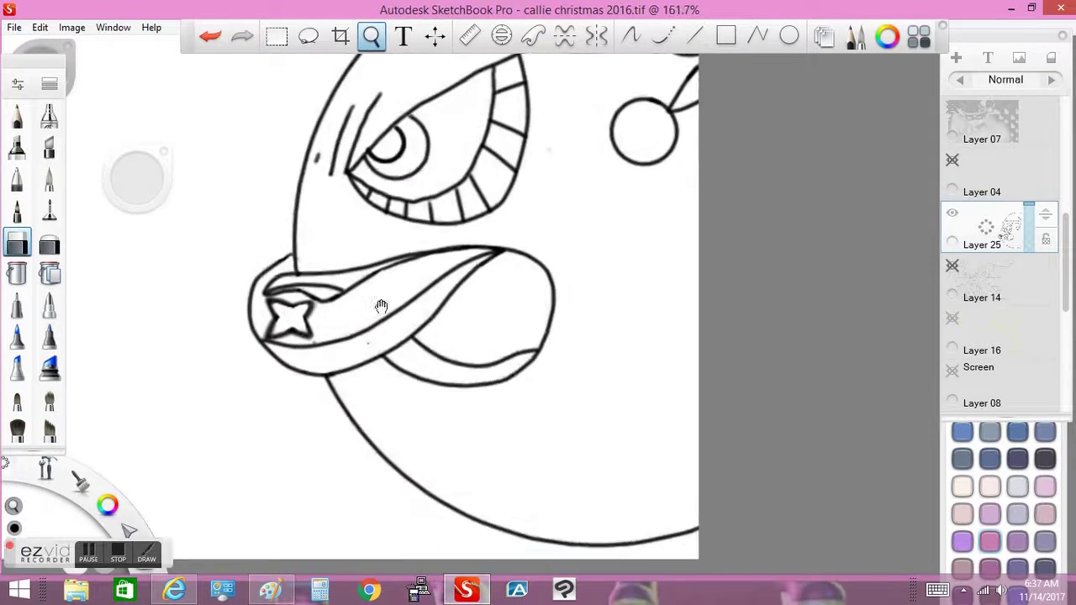
{"action": "scroll", "coordinate": [542, 389], "scroll_direction": "up", "scroll_amount": 1}
{"action": "left_click", "coordinate": [953, 266]}
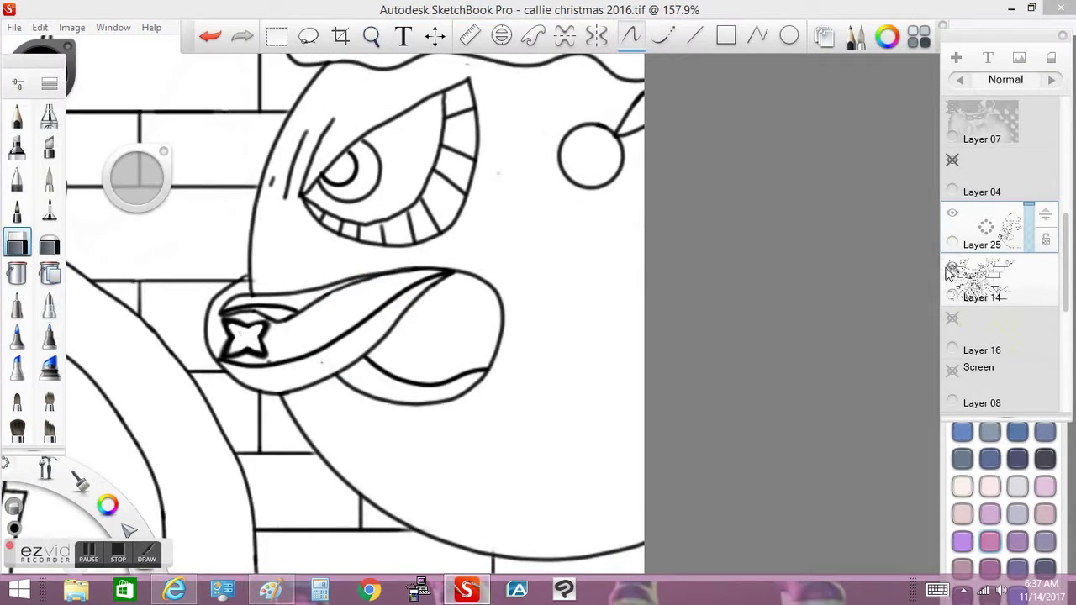
Hide Layer 25 to erase the duplicate mouth lines on Layer 14, undo the latest edits, and show Layer 25 again.
{"action": "left_click", "coordinate": [953, 213]}
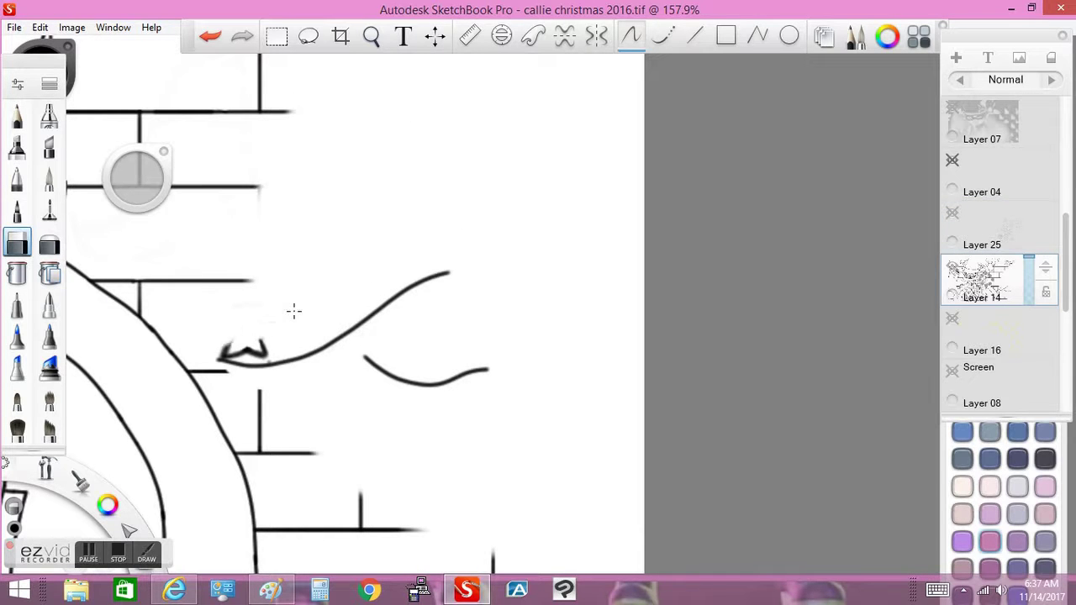
{"action": "key", "text": "ctrl+z"}
{"action": "key", "text": "ctrl+z"}
{"action": "key", "text": "ctrl+z"}
{"action": "key", "text": "ctrl+z"}
{"action": "key", "text": "ctrl+z"}
{"action": "key", "text": "space"}
{"action": "mouse_move", "coordinate": [410, 261]}
{"action": "left_mouse_down"}
{"action": "mouse_move", "coordinate": [429, 240]}
{"action": "mouse_move", "coordinate": [473, 233]}
{"action": "left_mouse_up"}
{"action": "left_click", "coordinate": [953, 213]}
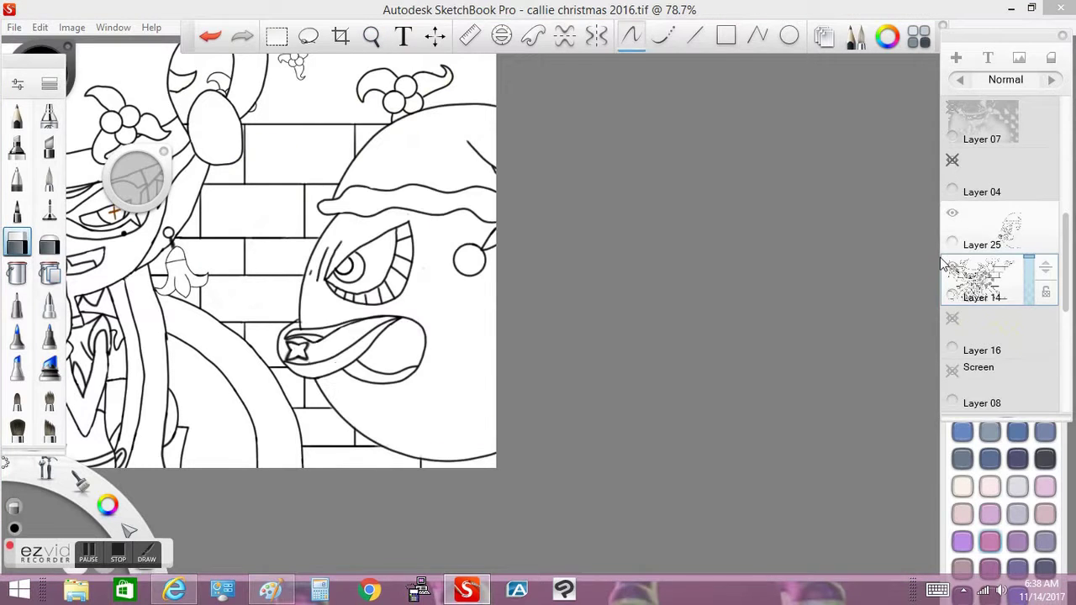
{"action": "key", "text": "c"}
{"action": "key", "text": "b"}
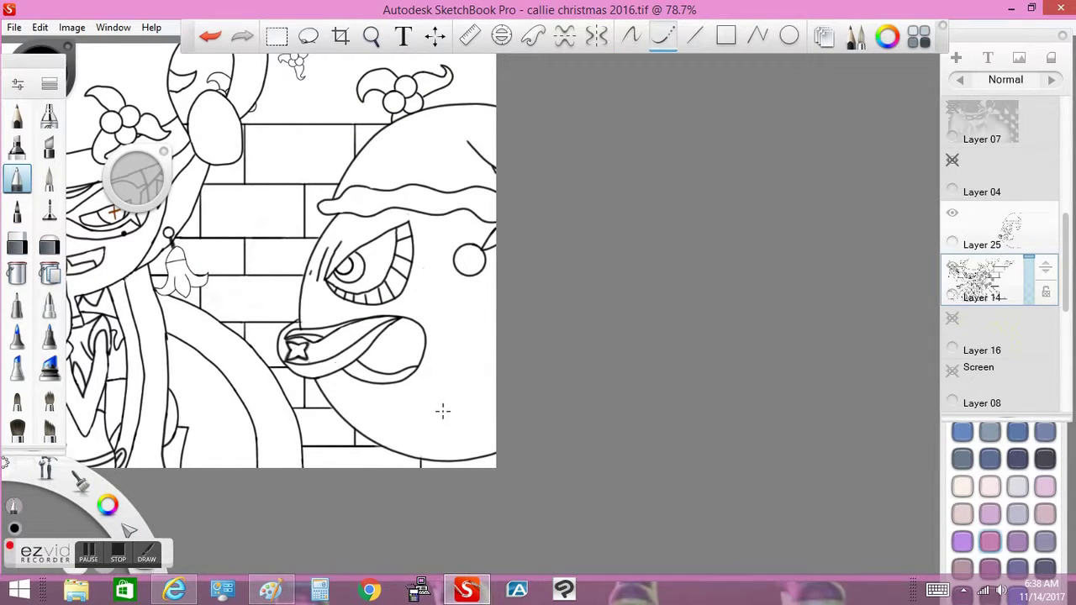
Start erasing the round body outline just below the mouth on Layer 25.
{"action": "key", "text": "space"}
{"action": "left_click_drag", "start_coordinate": [372, 372], "coordinate": [388, 303]}
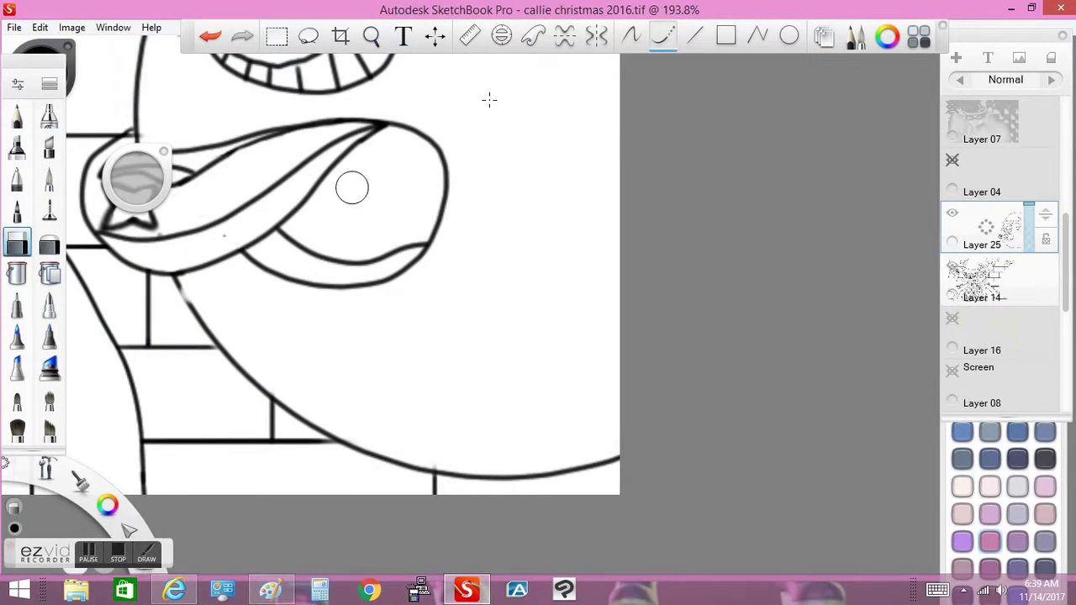
Switch to Internet Explorer, find and open Jose Feliciano's Feliz Navidad lyrics video on YouTube, and switch back to SketchBook.
{"action": "left_click", "coordinate": [175, 588]}
{"action": "scroll", "coordinate": [183, 572], "scroll_direction": "down", "scroll_amount": 10}
{"action": "scroll", "coordinate": [184, 572], "scroll_direction": "down", "scroll_amount": 12}
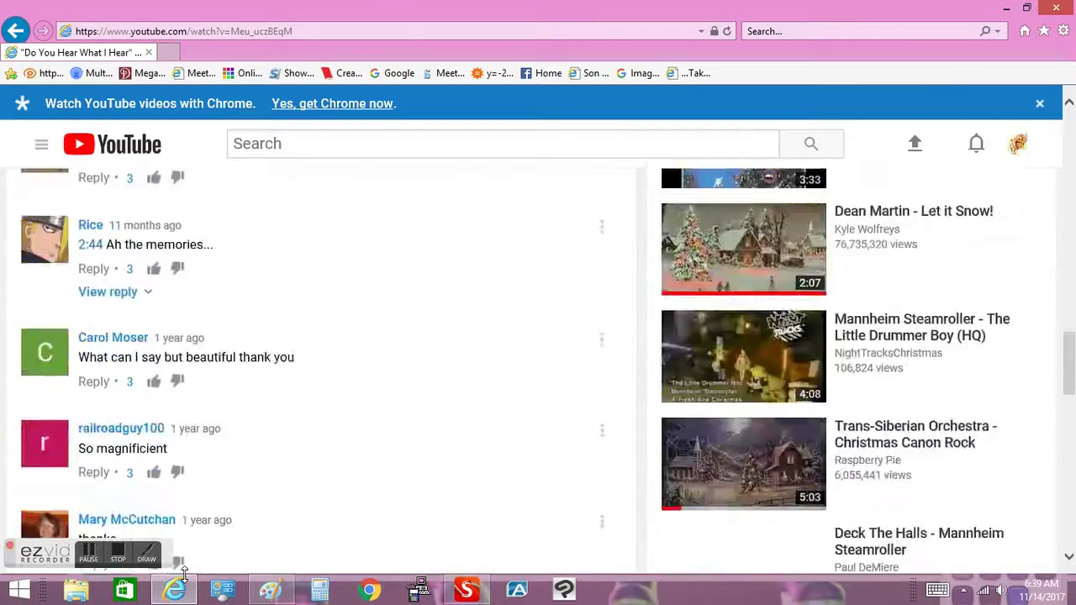
{"action": "scroll", "coordinate": [184, 572], "scroll_direction": "up", "scroll_amount": 4}
{"action": "key", "text": "slash"}
{"action": "type", "text": "feliz"}
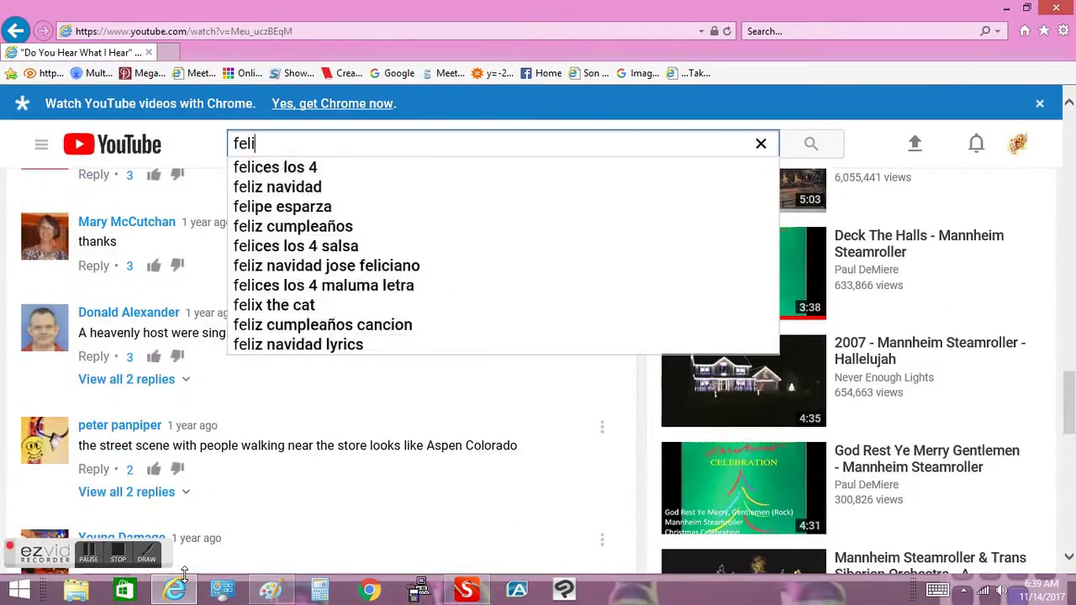
{"action": "left_click", "coordinate": [356, 171]}
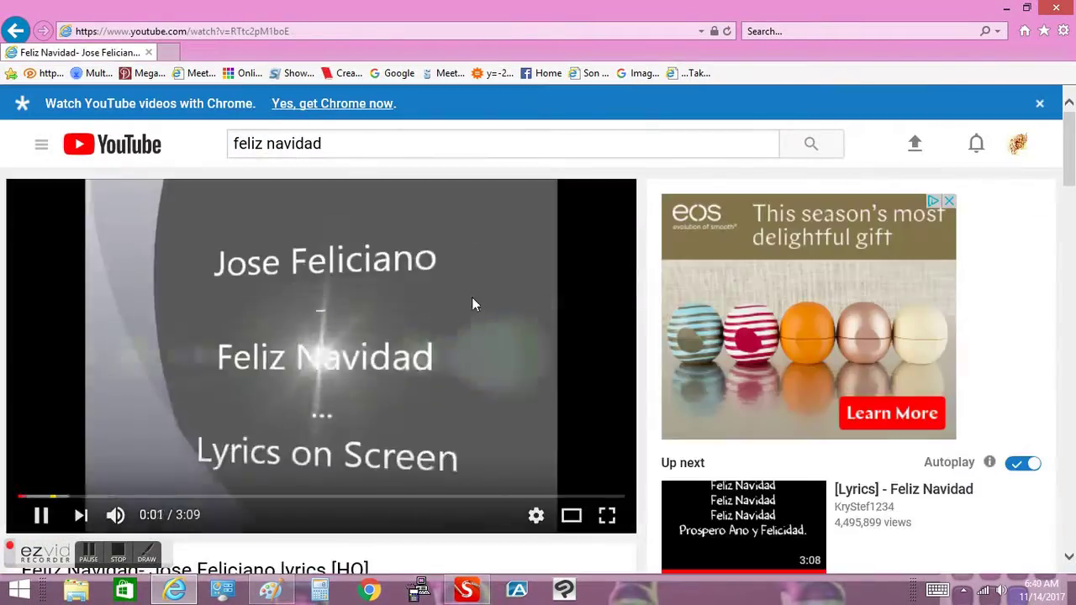
{"action": "left_click", "coordinate": [465, 590]}
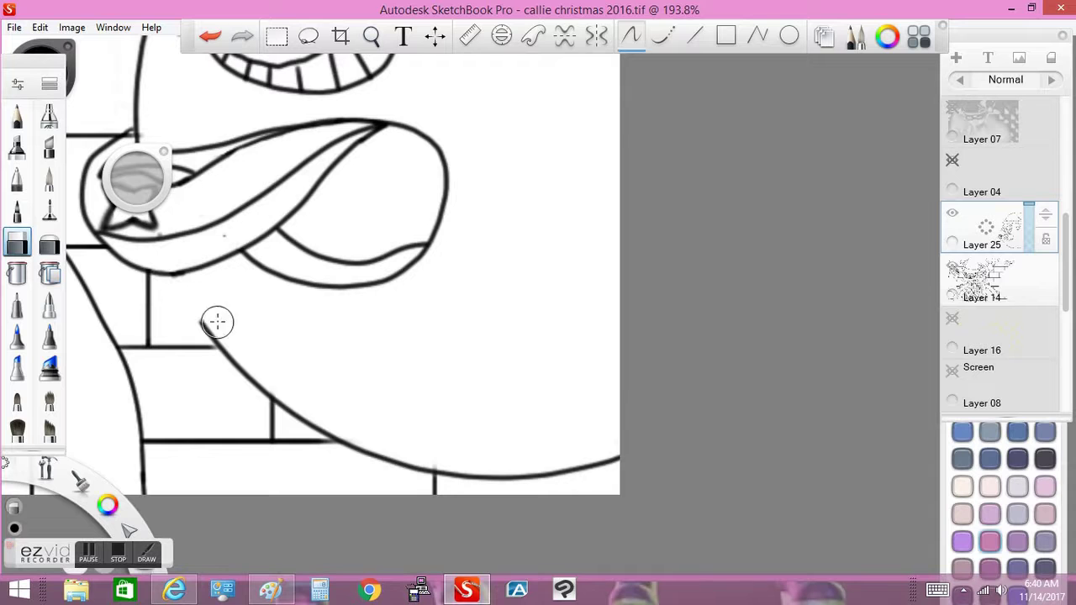
Undo the last erasure and remove the whole lower body outline beneath the mouth on Layer 25.
{"action": "key", "text": "ctrl+z"}
{"action": "key", "text": "space"}
{"action": "mouse_move", "coordinate": [218, 248]}
{"action": "left_mouse_down"}
{"action": "mouse_move", "coordinate": [246, 264]}
{"action": "mouse_move", "coordinate": [343, 268]}
{"action": "left_mouse_up"}
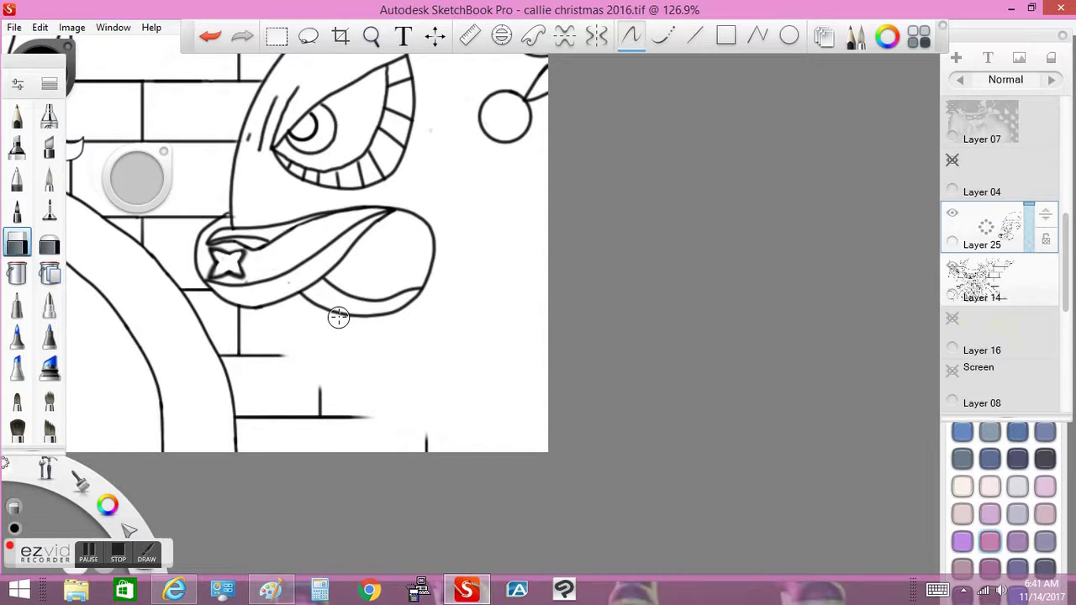
{"action": "key", "text": "e"}
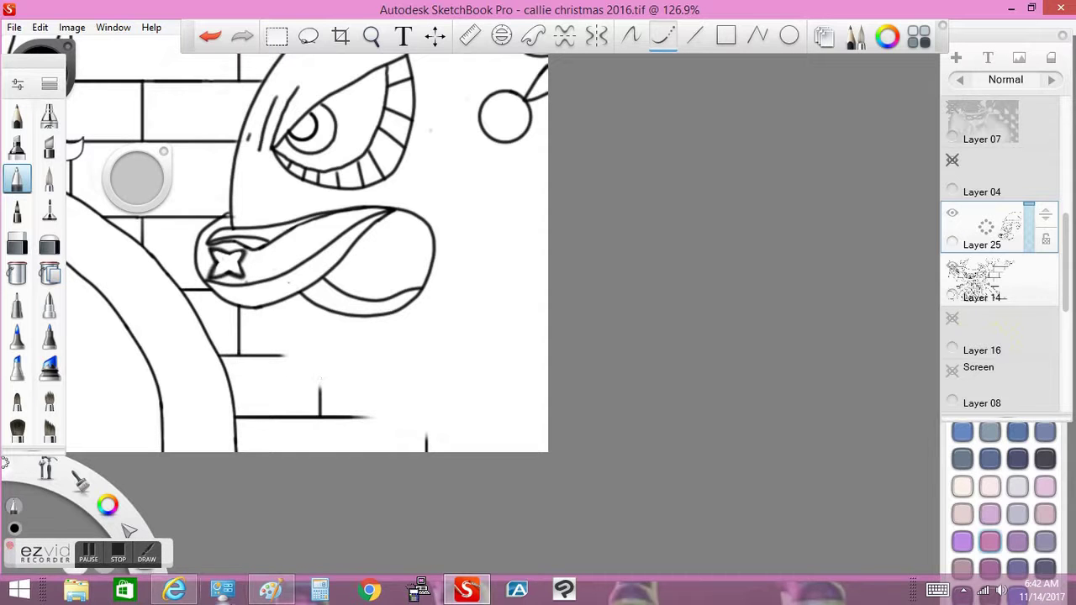
Switch to Internet Explorer, search Bing Images for splatoon octavio in a new tab, and narrow the search to DJ Octavio Splatoon 2.
{"action": "key", "text": "alt+Tab"}
{"action": "key", "text": "ctrl+t"}
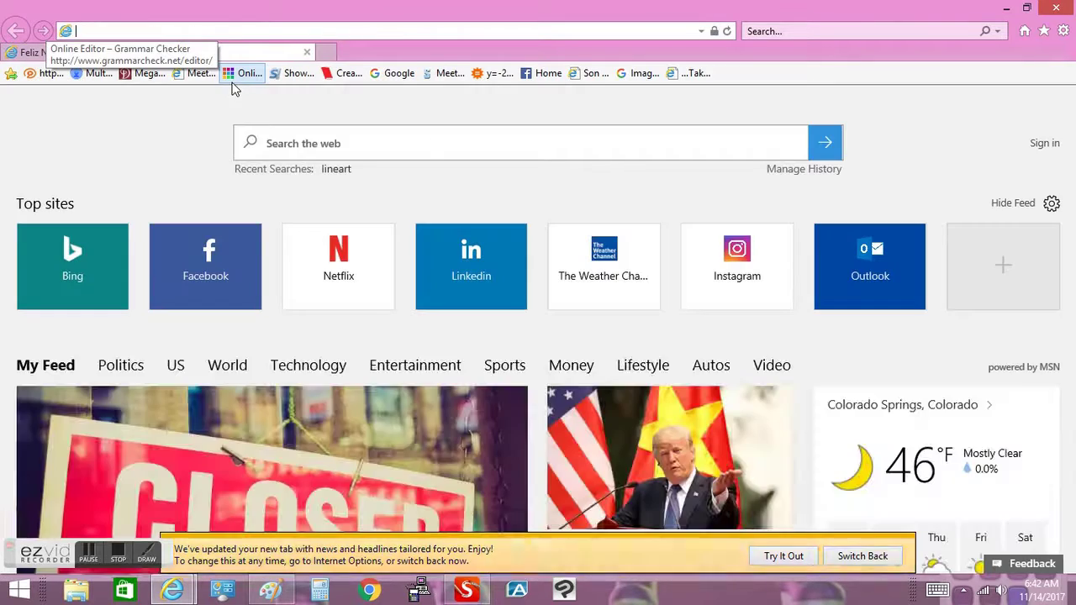
{"action": "type", "text": "splatoon octavi"}
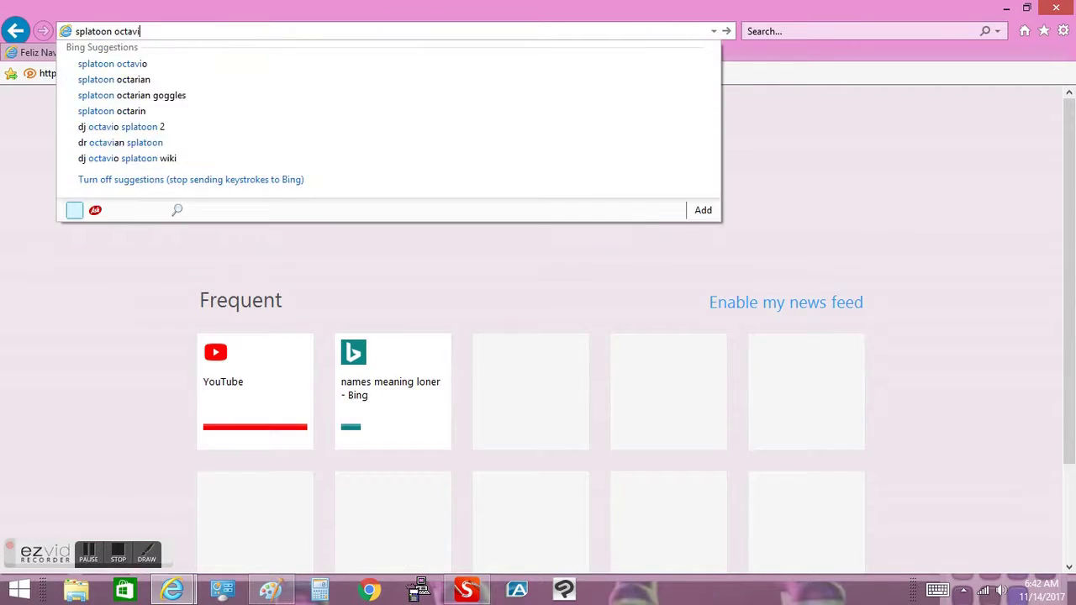
{"action": "type", "text": "o"}
{"action": "key", "text": "Return"}
{"action": "left_click", "coordinate": [195, 180]}
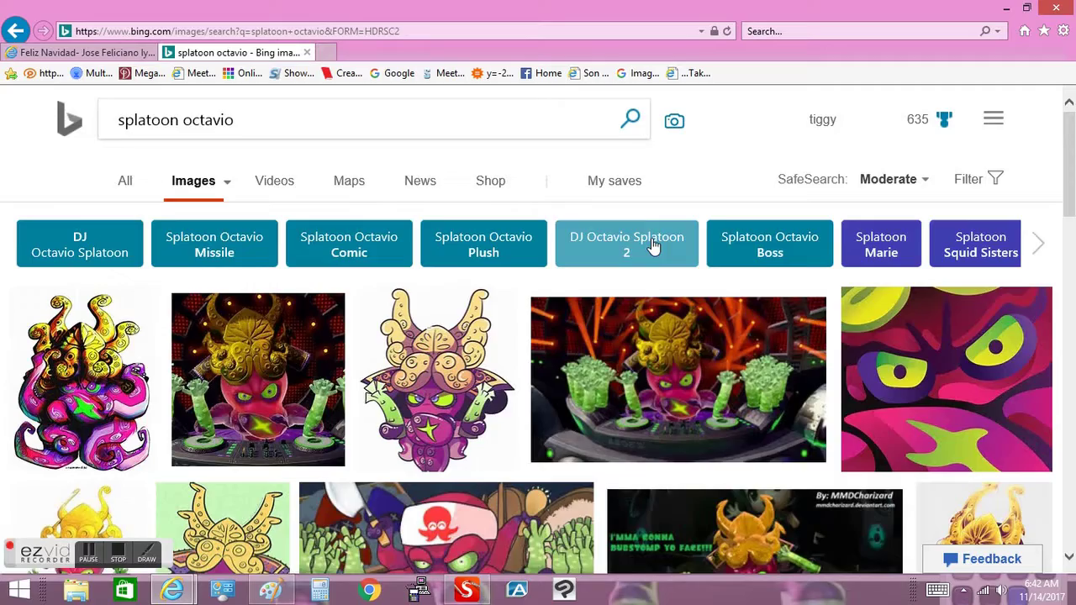
{"action": "left_click", "coordinate": [654, 246]}
Examine several DJ Octavio pictures as references for the mouth and tentacles, and return to SketchBook.
{"action": "left_click", "coordinate": [366, 360]}
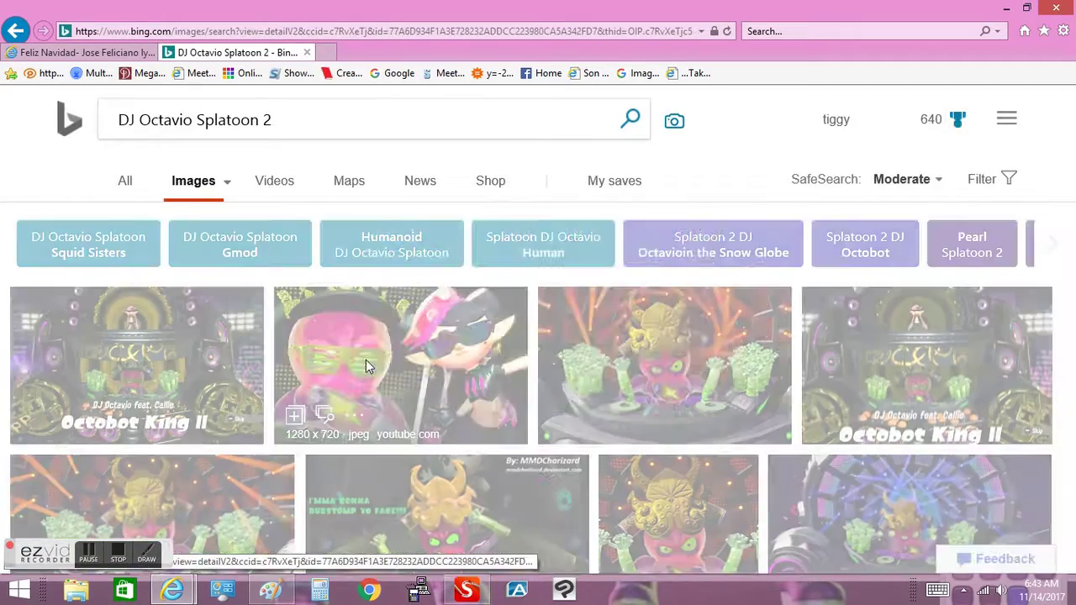
{"action": "left_click", "coordinate": [469, 519]}
{"action": "left_click", "coordinate": [656, 513]}
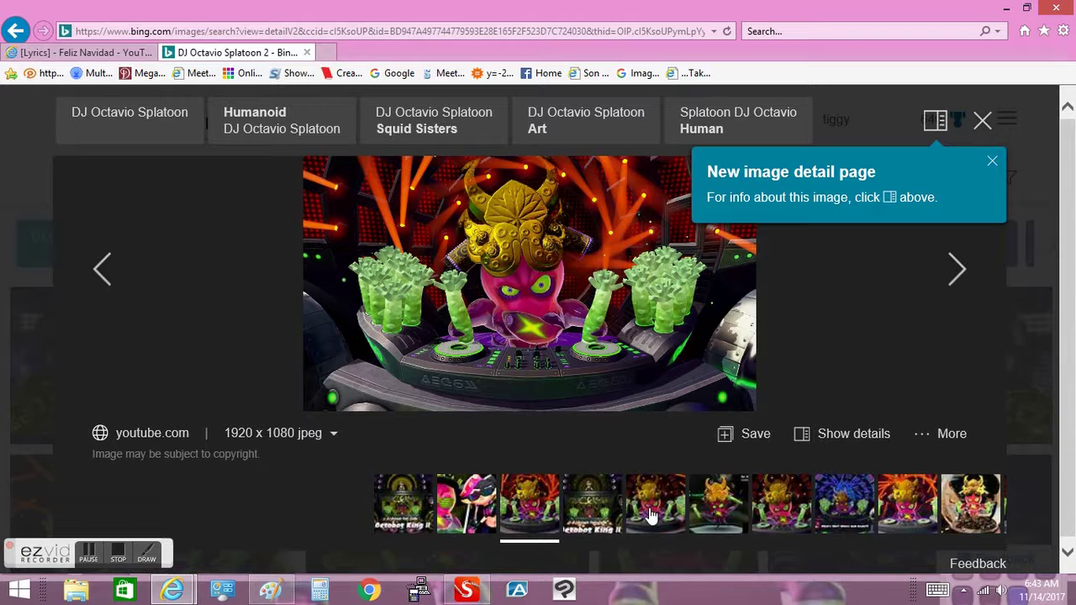
{"action": "left_click", "coordinate": [713, 522]}
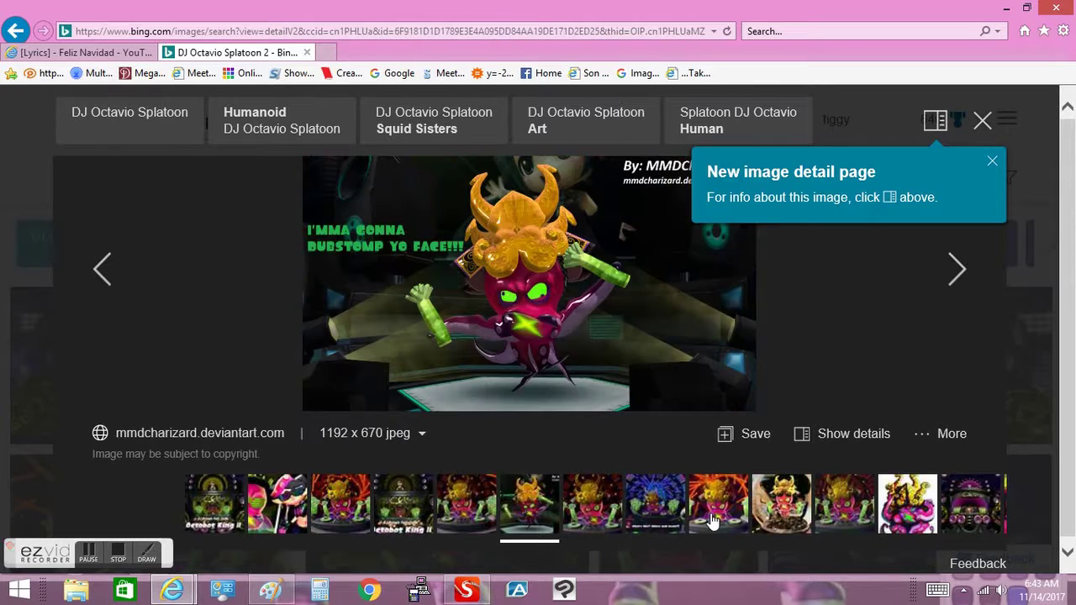
{"action": "left_click", "coordinate": [975, 517]}
{"action": "left_click", "coordinate": [980, 519]}
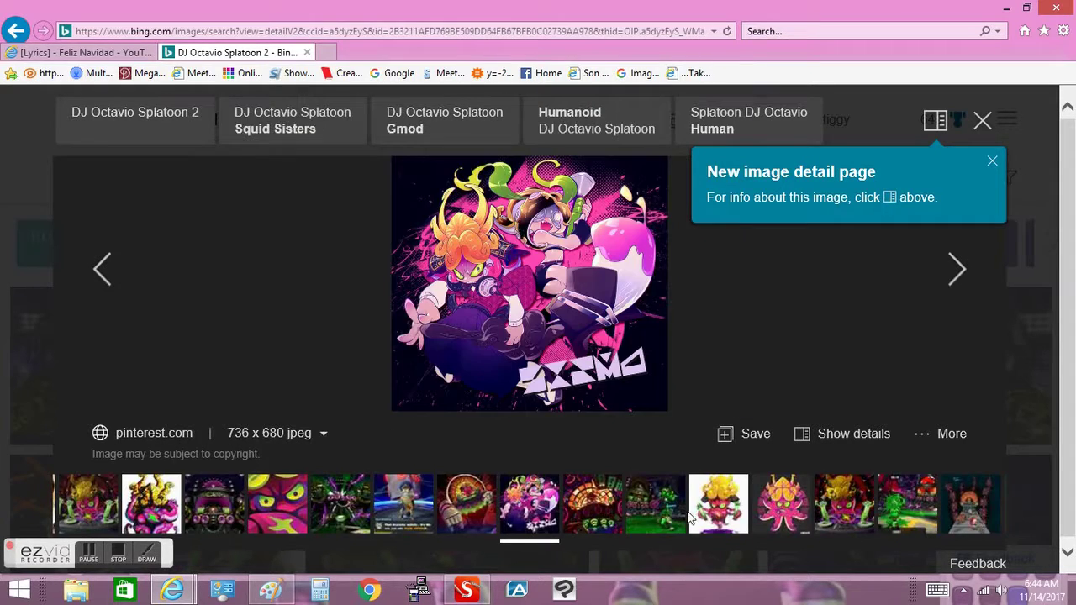
{"action": "left_click", "coordinate": [790, 522]}
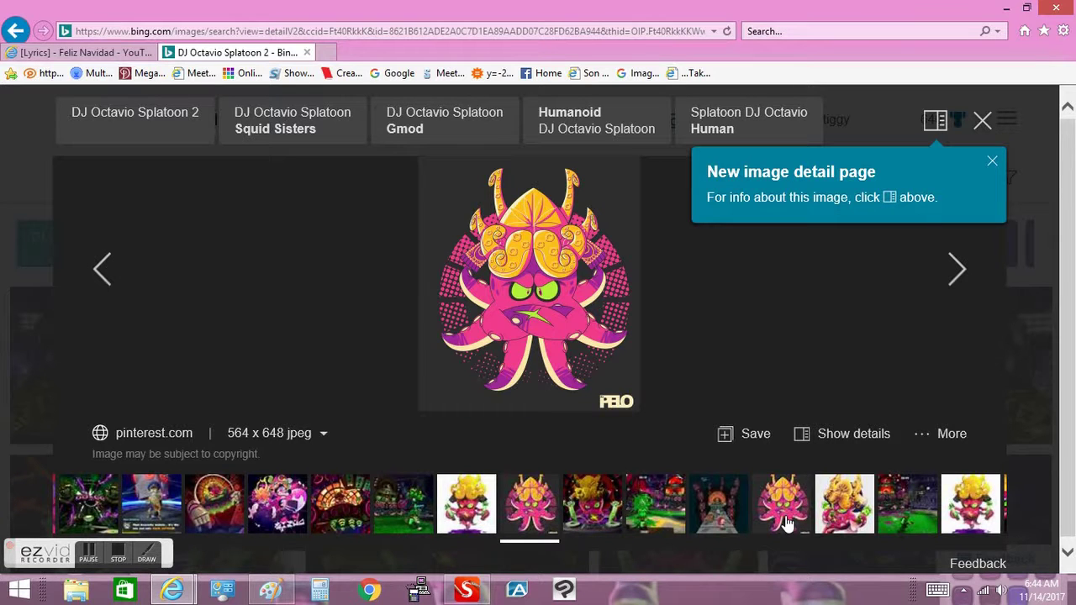
{"action": "left_click", "coordinate": [838, 519]}
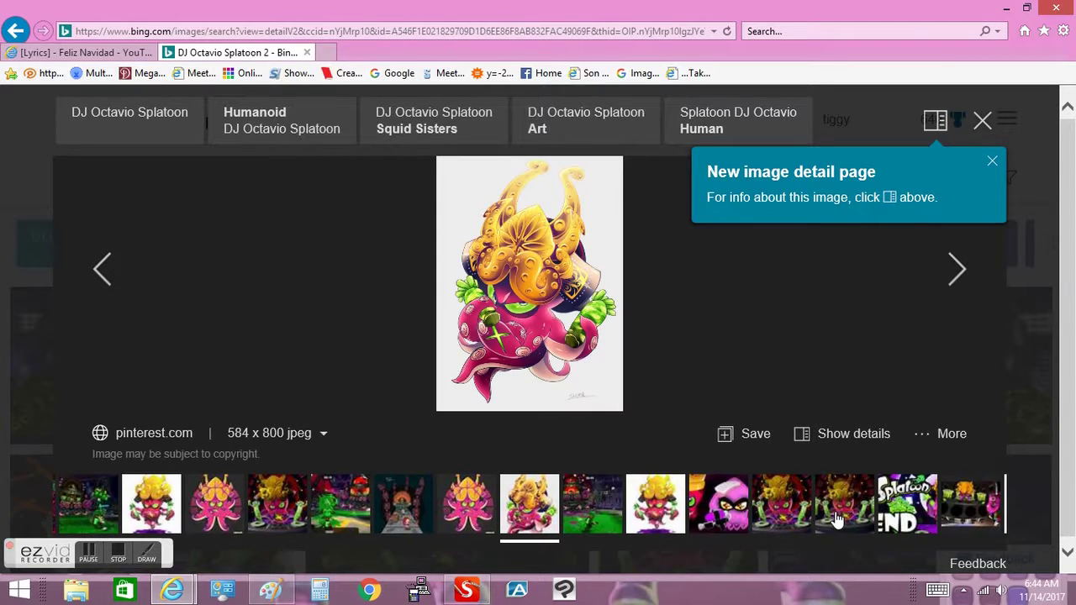
{"action": "left_click", "coordinate": [465, 591]}
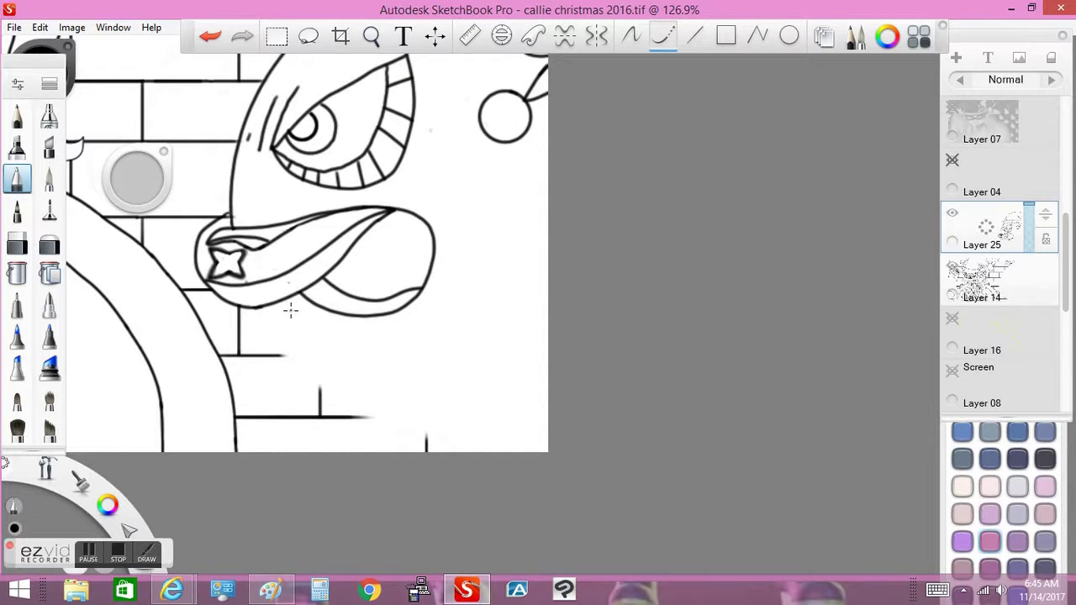
Try drawing curved tentacles hanging below the mouth on Layer 25.
{"action": "key", "text": "ctrl+z"}
{"action": "key", "text": "ctrl+y"}
{"action": "left_click_drag", "start_coordinate": [324, 316], "coordinate": [362, 454]}
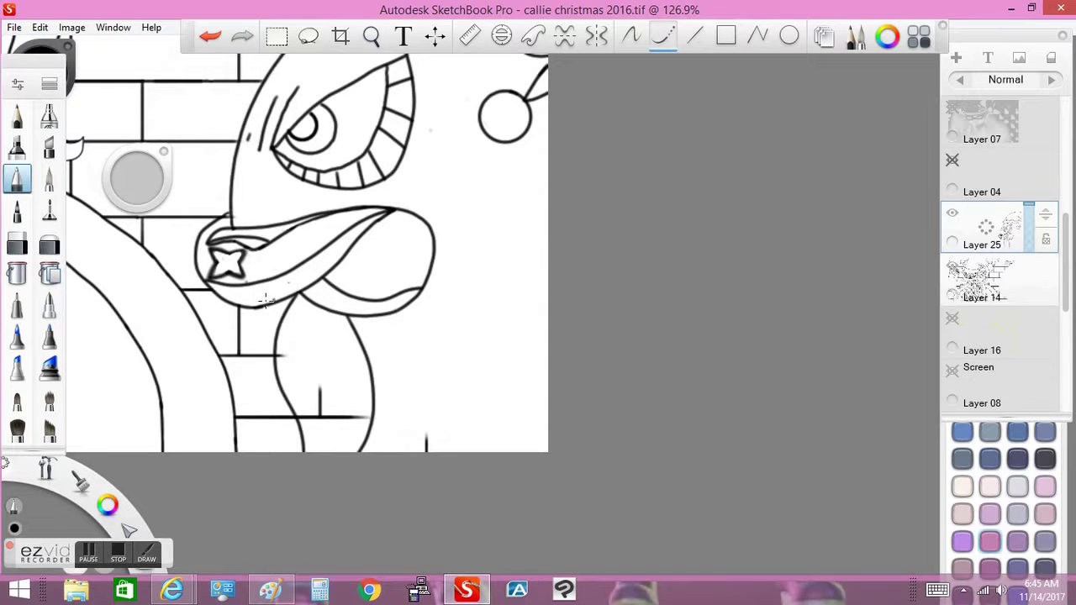
{"action": "left_click", "coordinate": [213, 38]}
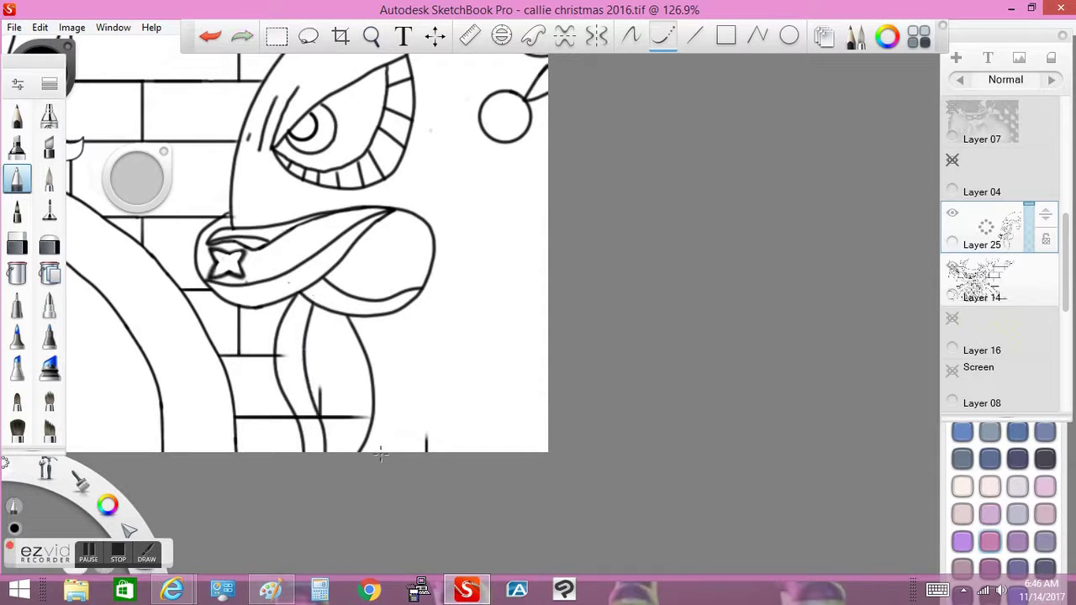
{"action": "left_click", "coordinate": [211, 38]}
Move the Santa-hat character on Layer 25 lower so its mouth sits near the canvas's bottom edge.
{"action": "left_click_drag", "start_coordinate": [412, 72], "coordinate": [468, 265]}
{"action": "left_click", "coordinate": [434, 36]}
{"action": "left_click_drag", "start_coordinate": [521, 168], "coordinate": [520, 237]}
{"action": "key", "text": "Escape"}
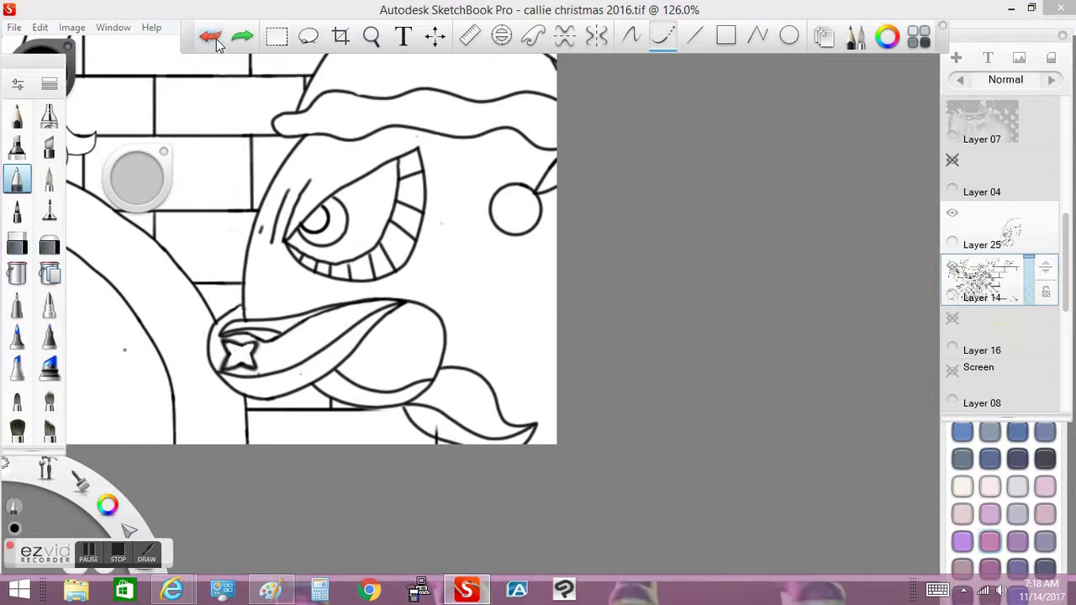
Draw wavy tentacles beside the mouth on Layer 14, undoing the rejected strokes and the tentacle lines under the mouth.
{"action": "key", "text": "ctrl+z"}
{"action": "mouse_move", "coordinate": [429, 304]}
{"action": "left_mouse_down"}
{"action": "mouse_move", "coordinate": [519, 307]}
{"action": "mouse_move", "coordinate": [533, 435]}
{"action": "left_mouse_up"}
{"action": "key", "text": "ctrl+z"}
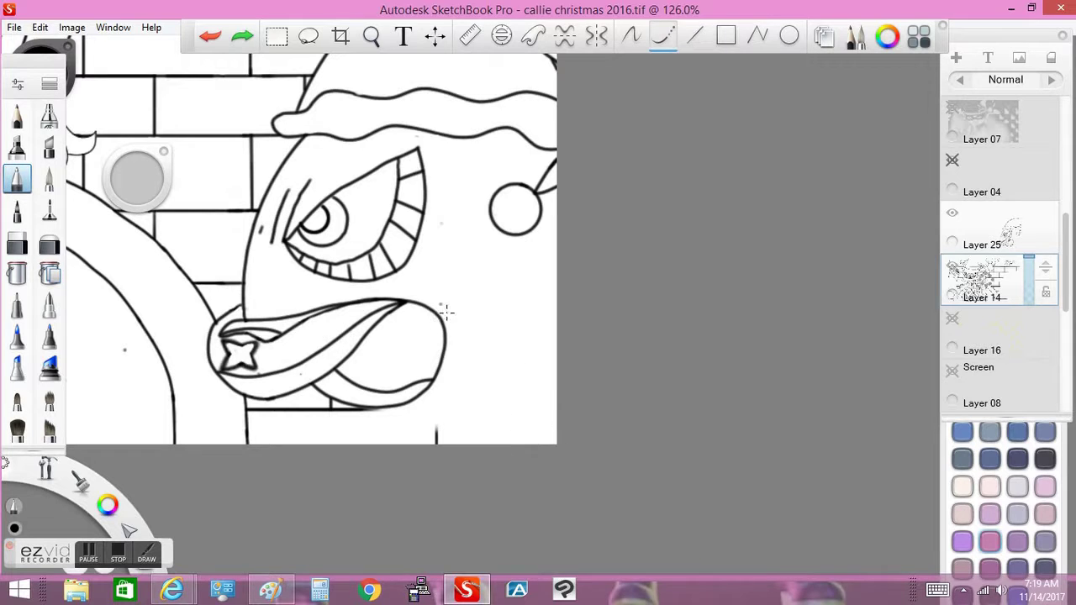
{"action": "key", "text": "ctrl+z"}
{"action": "mouse_move", "coordinate": [442, 316]}
{"action": "left_mouse_down"}
{"action": "mouse_move", "coordinate": [547, 353]}
{"action": "mouse_move", "coordinate": [551, 441]}
{"action": "left_mouse_up"}
{"action": "key", "text": "ctrl+z"}
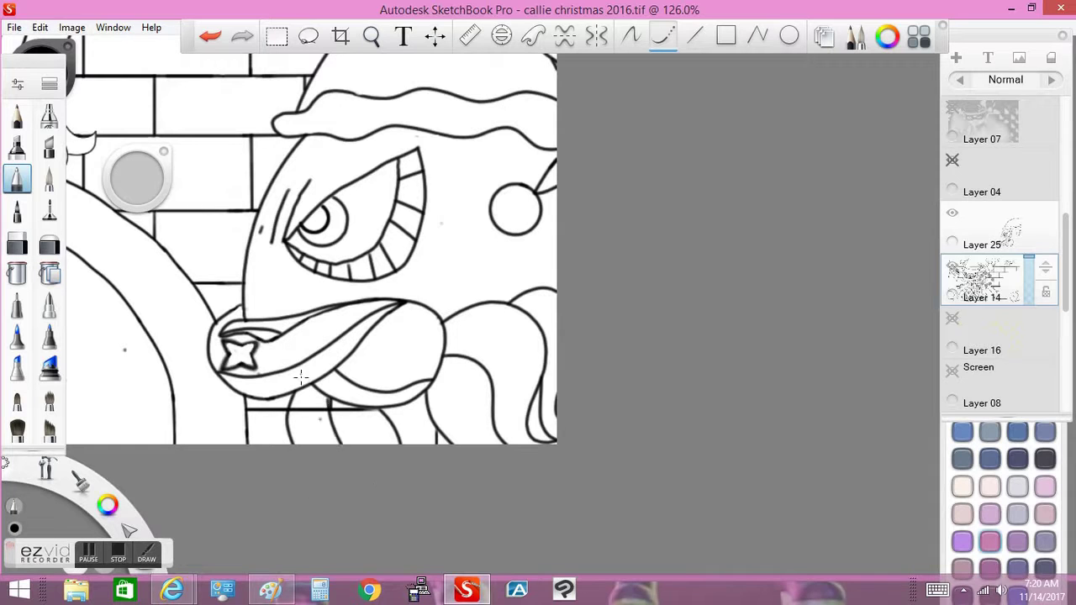
{"action": "left_click", "coordinate": [210, 35]}
Lasso and copy the tentacles from Layer 14, paste them into Layer 25, and align them with the originals beside the mouth.
{"action": "key", "text": "l"}
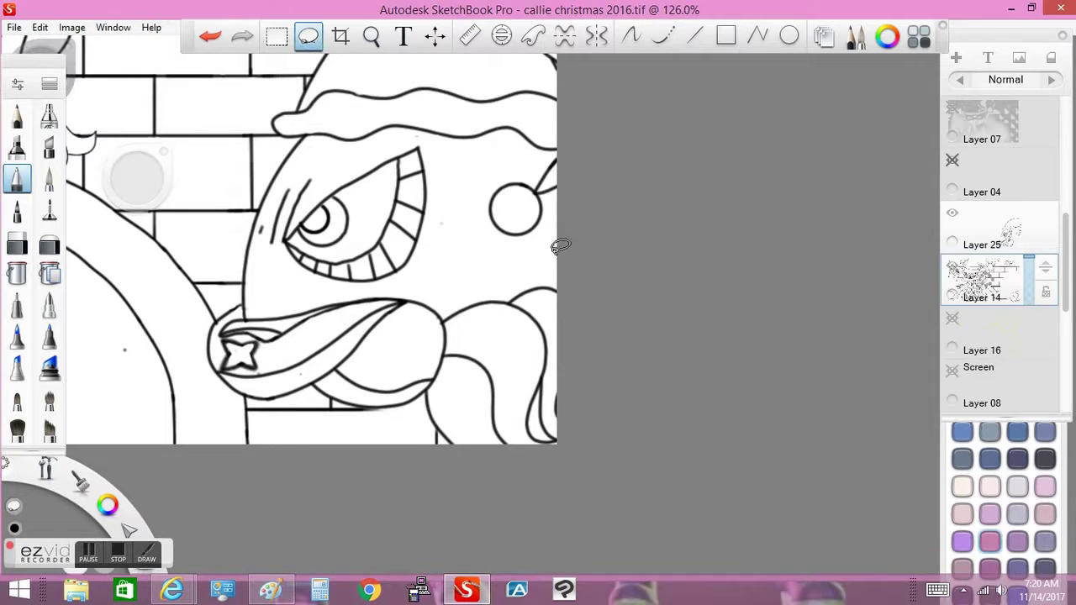
{"action": "left_click", "coordinate": [40, 27]}
{"action": "left_click", "coordinate": [39, 103]}
{"action": "left_click", "coordinate": [984, 227]}
{"action": "left_click", "coordinate": [39, 27]}
{"action": "left_click", "coordinate": [39, 139]}
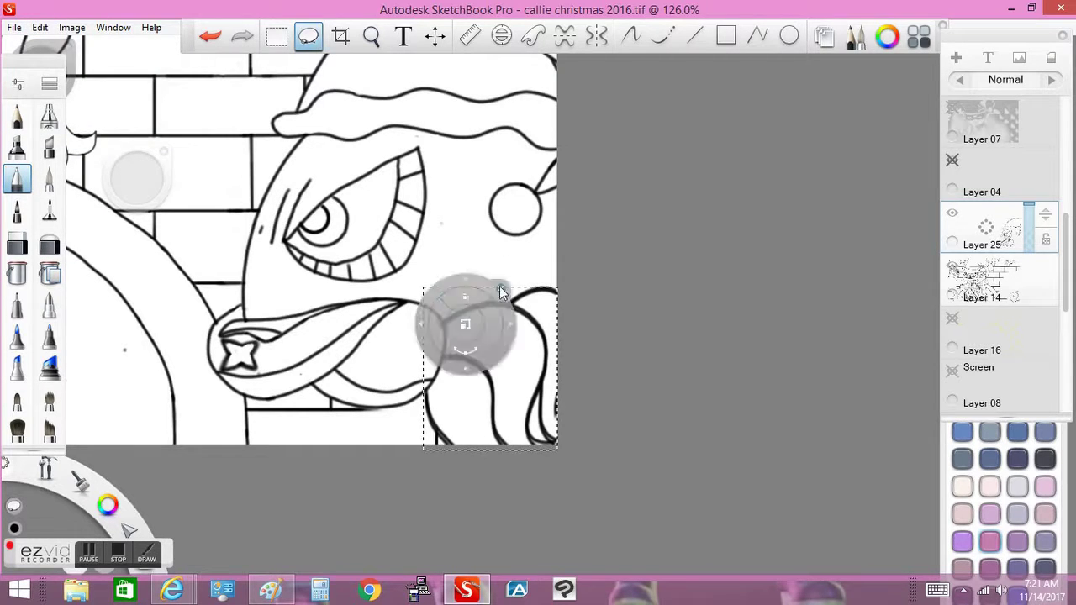
{"action": "left_click", "coordinate": [883, 252]}
{"action": "left_click", "coordinate": [211, 38]}
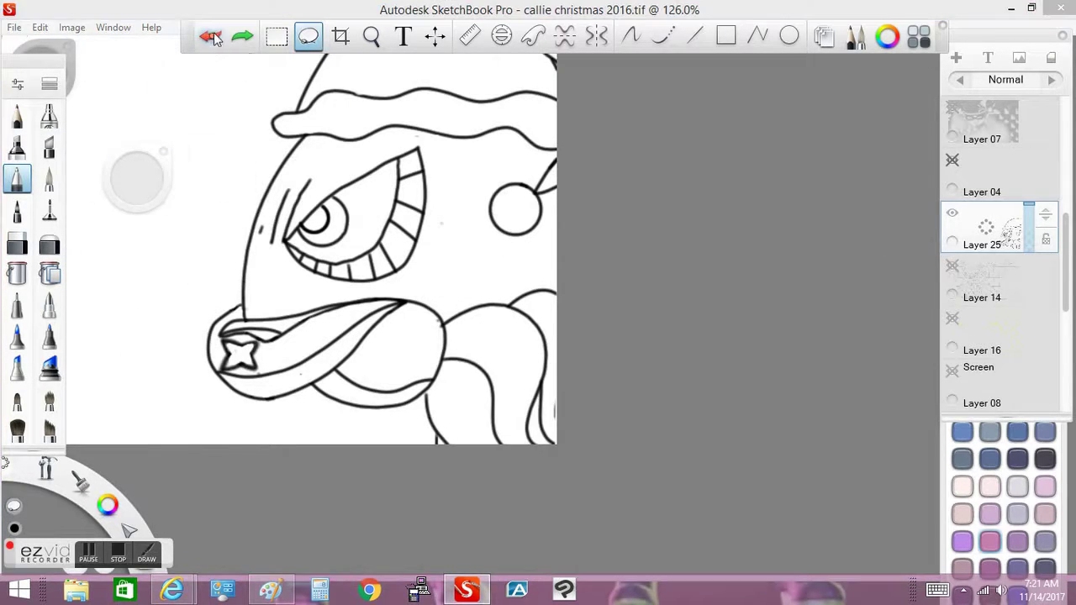
{"action": "left_click_drag", "start_coordinate": [476, 348], "coordinate": [468, 312]}
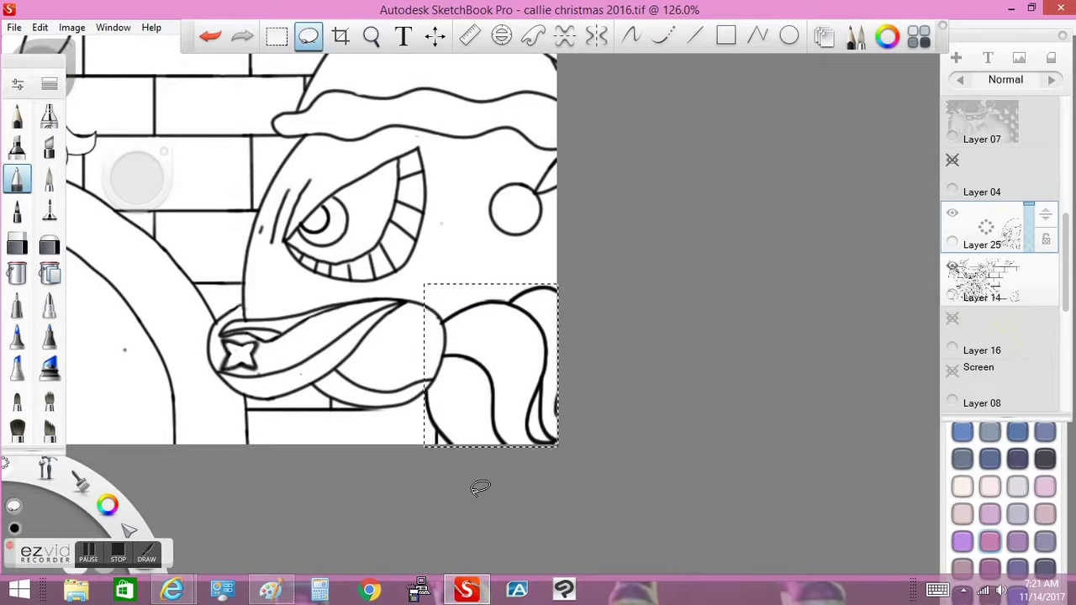
Erase the duplicate tentacle lines on Layer 14 with Layer 25 hidden, and show Layer 25 again.
{"action": "left_click", "coordinate": [982, 277]}
{"action": "key", "text": "e"}
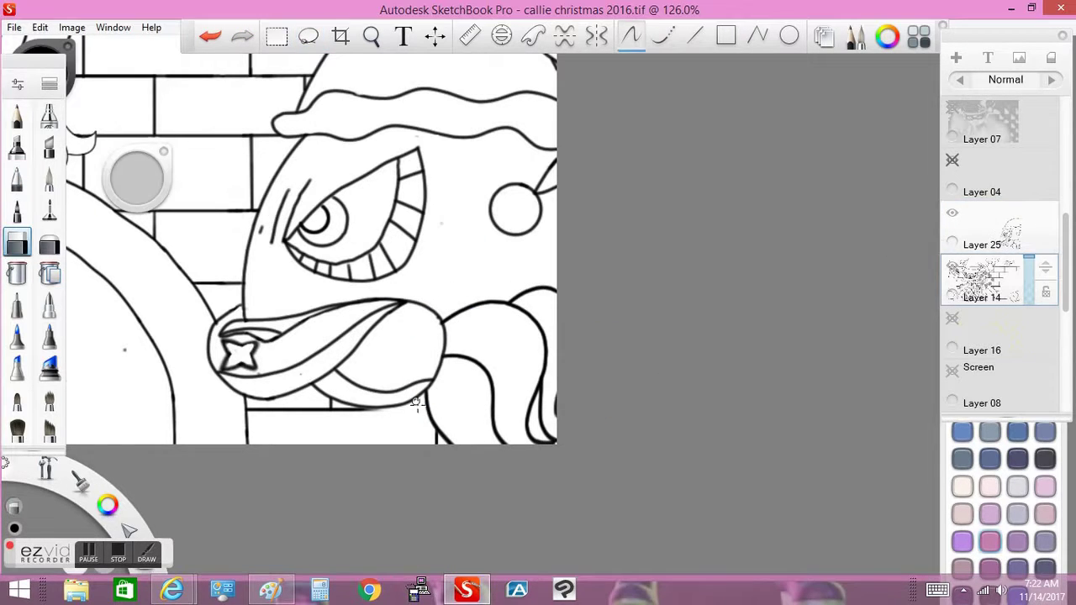
{"action": "left_click_drag", "start_coordinate": [309, 420], "coordinate": [429, 410]}
{"action": "scroll", "coordinate": [429, 410], "scroll_direction": "up", "scroll_amount": 5}
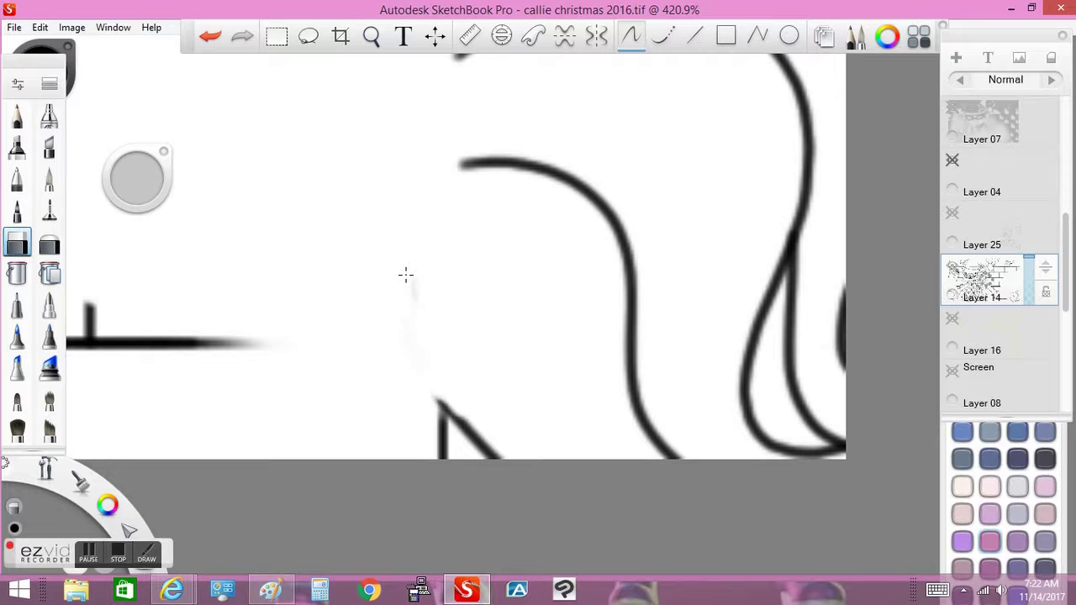
{"action": "left_click_drag", "start_coordinate": [405, 274], "coordinate": [487, 160]}
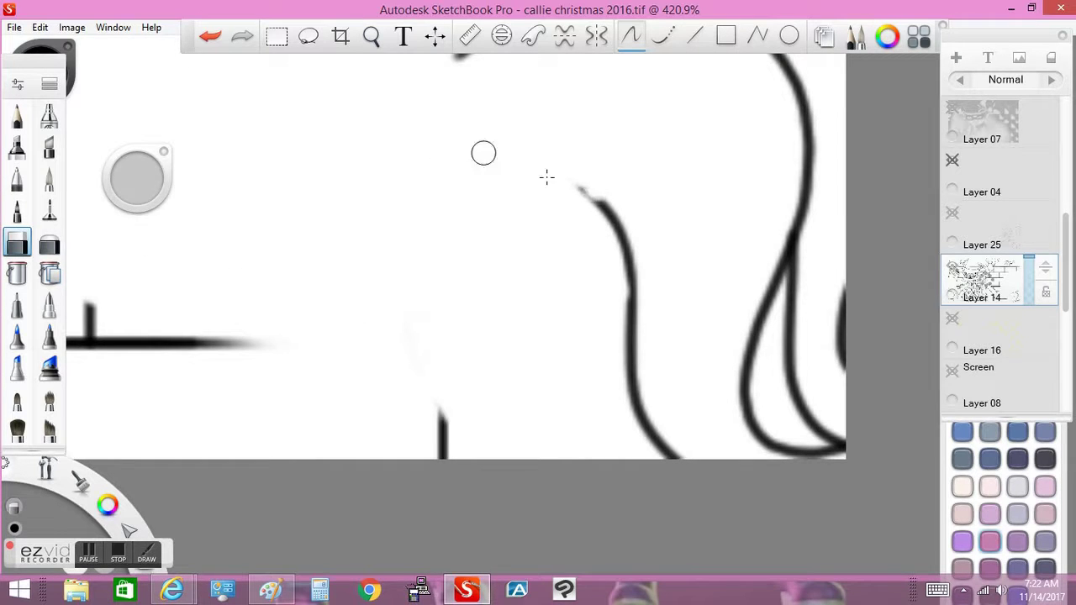
{"action": "left_click_drag", "start_coordinate": [587, 205], "coordinate": [677, 454]}
{"action": "scroll", "coordinate": [502, 159], "scroll_direction": "down", "scroll_amount": 5}
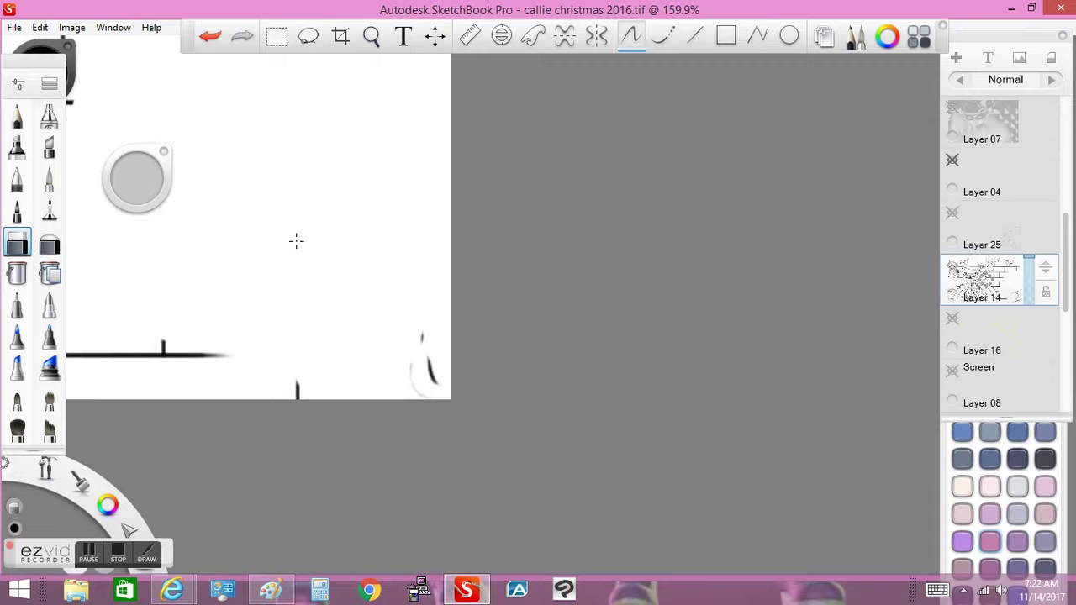
{"action": "scroll", "coordinate": [315, 168], "scroll_direction": "down", "scroll_amount": 5}
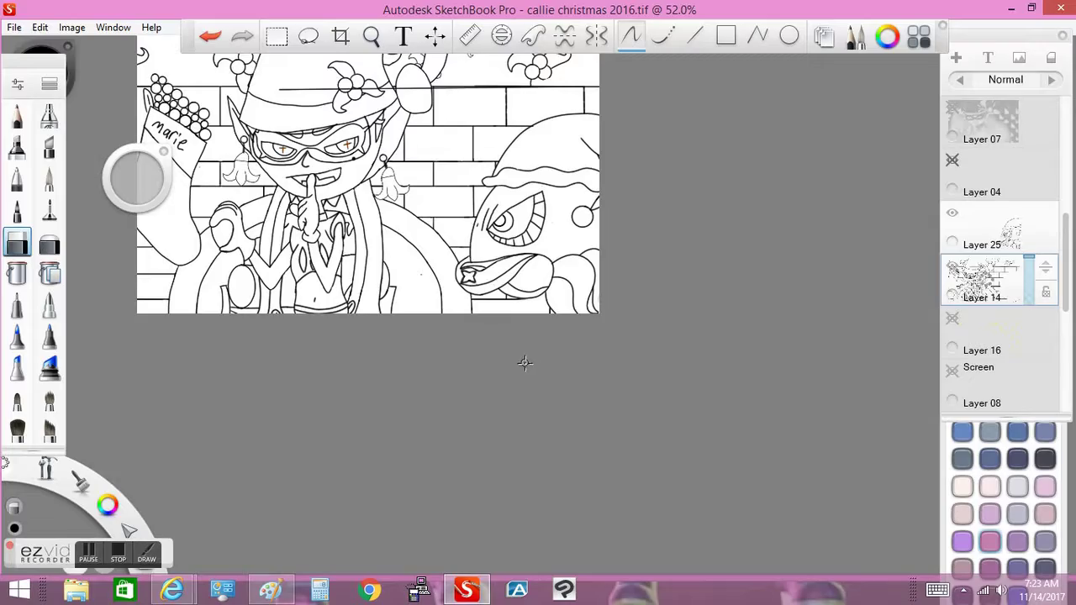
Switch to Internet Explorer, look through the open page, and return to SketchBook.
{"action": "mouse_move", "coordinate": [173, 590]}
{"action": "left_click", "coordinate": [108, 518]}
{"action": "scroll", "coordinate": [139, 522], "scroll_direction": "down", "scroll_amount": 10}
{"action": "scroll", "coordinate": [139, 522], "scroll_direction": "down", "scroll_amount": 3}
{"action": "scroll", "coordinate": [139, 529], "scroll_direction": "up", "scroll_amount": 10}
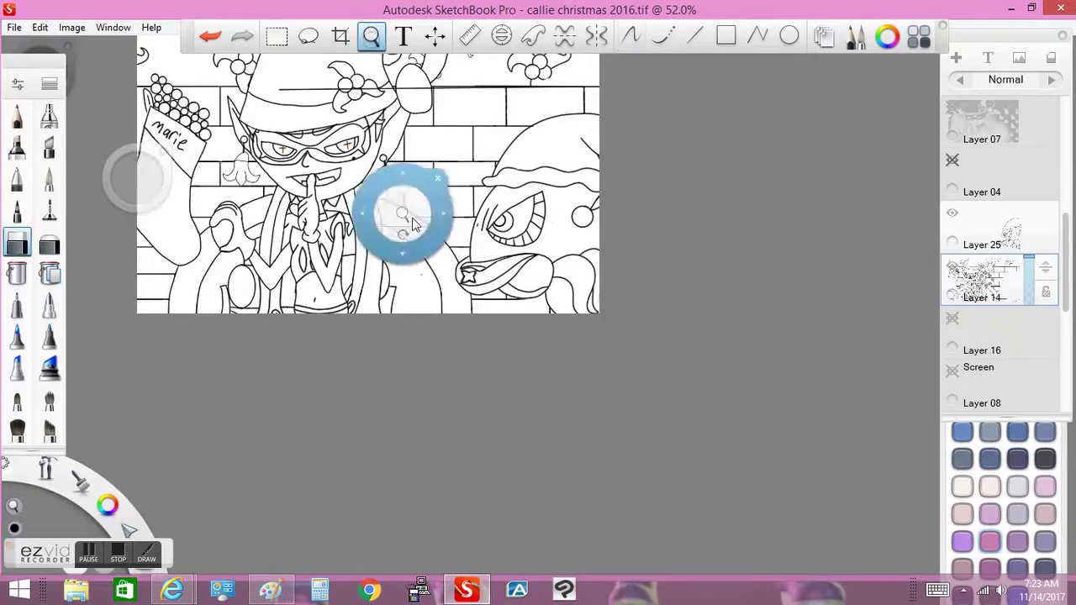
Erase the leftover tentacle traces on Layer 14, hide that layer, and remove the stray brick line beneath the tentacles on Layer 25.
{"action": "mouse_move", "coordinate": [395, 216]}
{"action": "left_mouse_down"}
{"action": "mouse_move", "coordinate": [419, 160]}
{"action": "mouse_move", "coordinate": [433, 165]}
{"action": "mouse_move", "coordinate": [338, 415]}
{"action": "mouse_move", "coordinate": [344, 395]}
{"action": "left_mouse_up"}
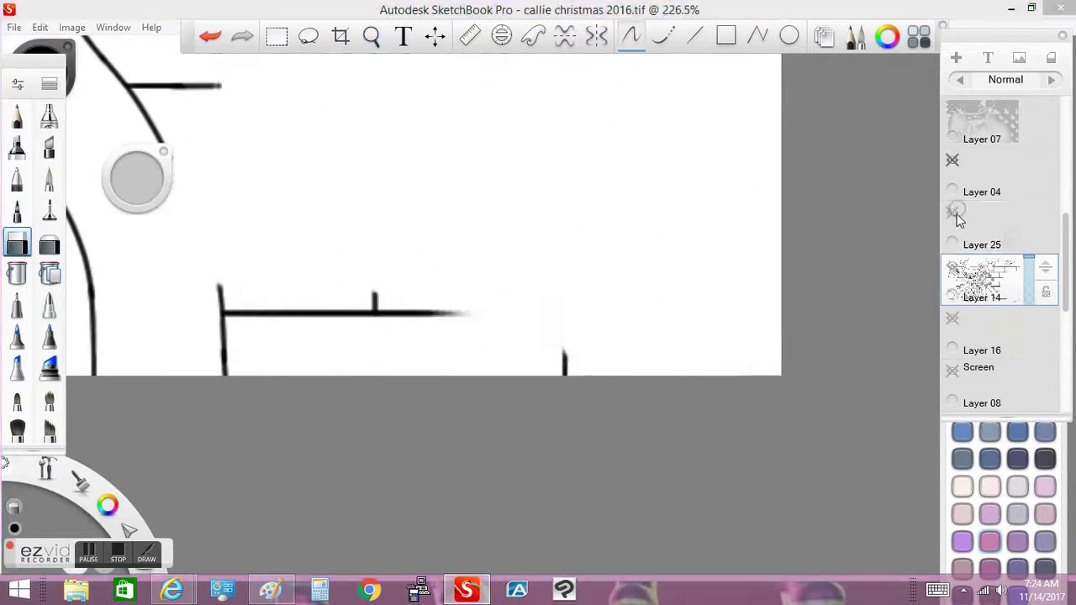
{"action": "left_click", "coordinate": [953, 212]}
{"action": "left_click", "coordinate": [953, 266]}
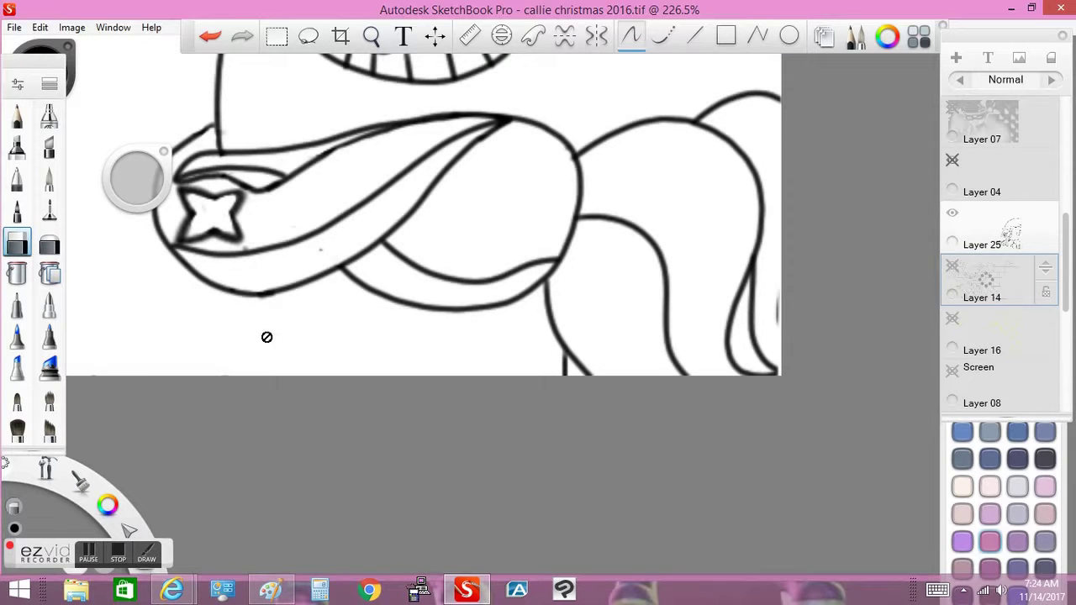
{"action": "left_click", "coordinate": [986, 227]}
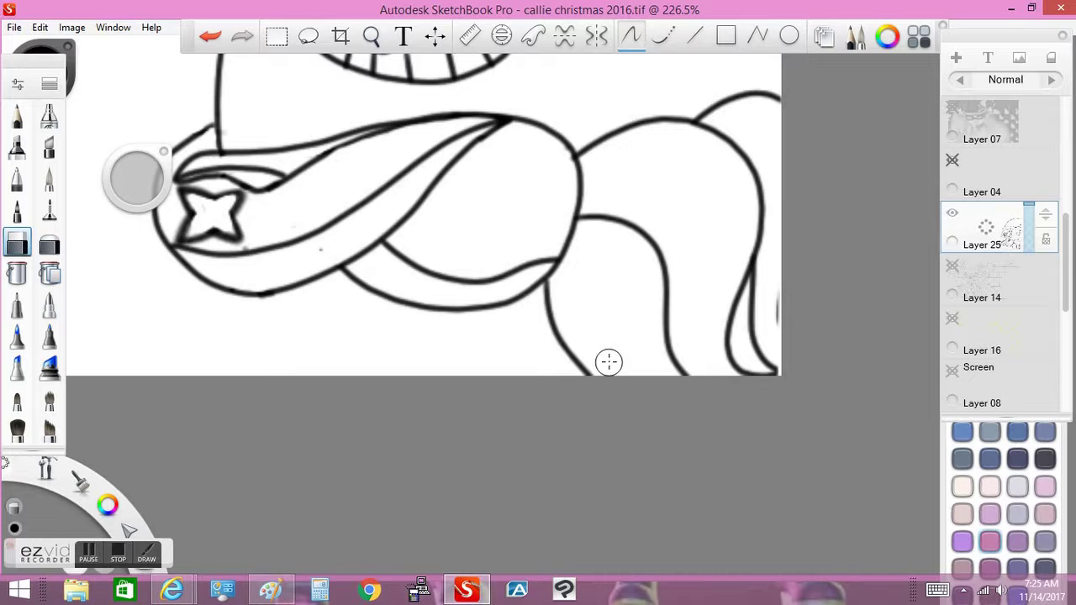
Try to draw tentacle lines hanging beneath the mouth on Layer 25, and undo the strokes.
{"action": "left_click", "coordinate": [22, 189]}
{"action": "key", "text": "ctrl+z"}
{"action": "key", "text": "ctrl+z"}
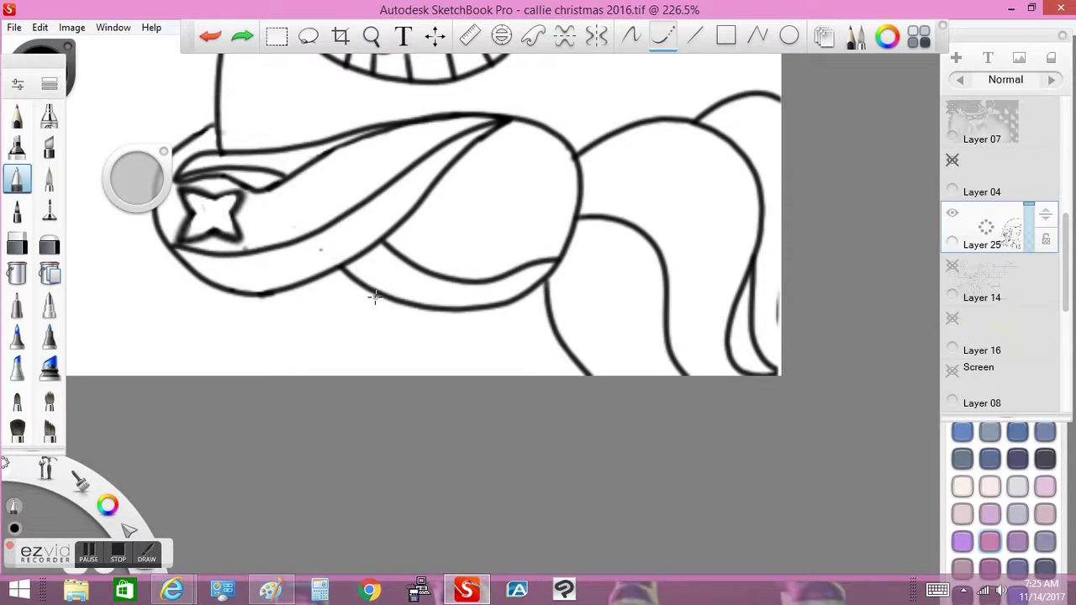
{"action": "key", "text": "ctrl+z"}
{"action": "key", "text": "ctrl+z"}
{"action": "left_click_drag", "start_coordinate": [294, 285], "coordinate": [270, 374]}
{"action": "left_click_drag", "start_coordinate": [303, 320], "coordinate": [304, 375]}
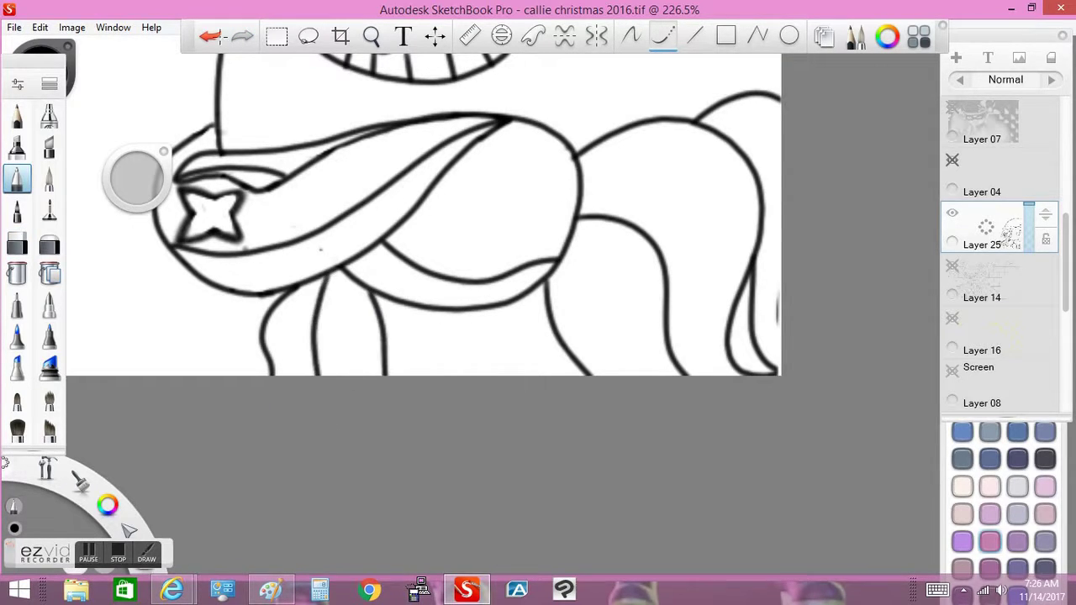
{"action": "key", "text": "ctrl+z"}
{"action": "key", "text": "ctrl+z"}
{"action": "key", "text": "ctrl+z"}
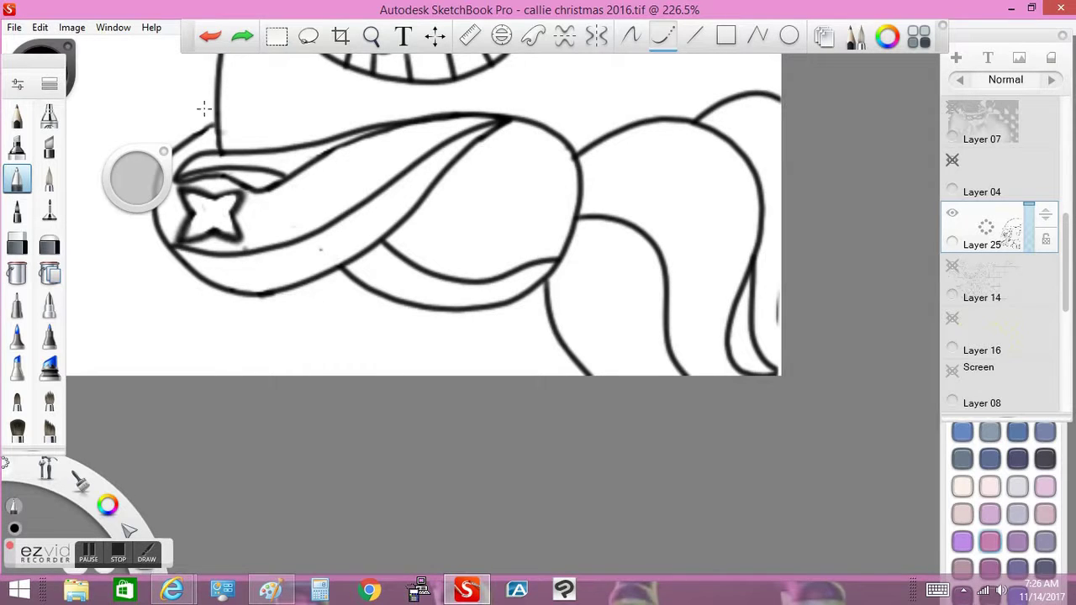
Copy the lower part of the right-hand tentacles, paste it into Layer 26, and place it mirrored beneath the star-marked mouth.
{"action": "left_click", "coordinate": [276, 36]}
{"action": "mouse_move", "coordinate": [528, 312]}
{"action": "left_mouse_down"}
{"action": "mouse_move", "coordinate": [747, 293]}
{"action": "mouse_move", "coordinate": [807, 264]}
{"action": "left_mouse_up"}
{"action": "left_click", "coordinate": [14, 28]}
{"action": "key", "text": "Escape"}
{"action": "key", "text": "ctrl+v"}
{"action": "mouse_move", "coordinate": [117, 98]}
{"action": "left_mouse_down"}
{"action": "mouse_move", "coordinate": [564, 233]}
{"action": "mouse_move", "coordinate": [701, 258]}
{"action": "left_mouse_up"}
{"action": "key", "text": "ctrl+z"}
{"action": "key", "text": "ctrl+z"}
{"action": "left_click", "coordinate": [72, 28]}
{"action": "left_click", "coordinate": [84, 221]}
{"action": "mouse_move", "coordinate": [137, 177]}
{"action": "left_mouse_down"}
{"action": "mouse_move", "coordinate": [202, 158]}
{"action": "mouse_move", "coordinate": [356, 208]}
{"action": "mouse_move", "coordinate": [352, 200]}
{"action": "mouse_move", "coordinate": [457, 278]}
{"action": "mouse_move", "coordinate": [543, 283]}
{"action": "left_mouse_up"}
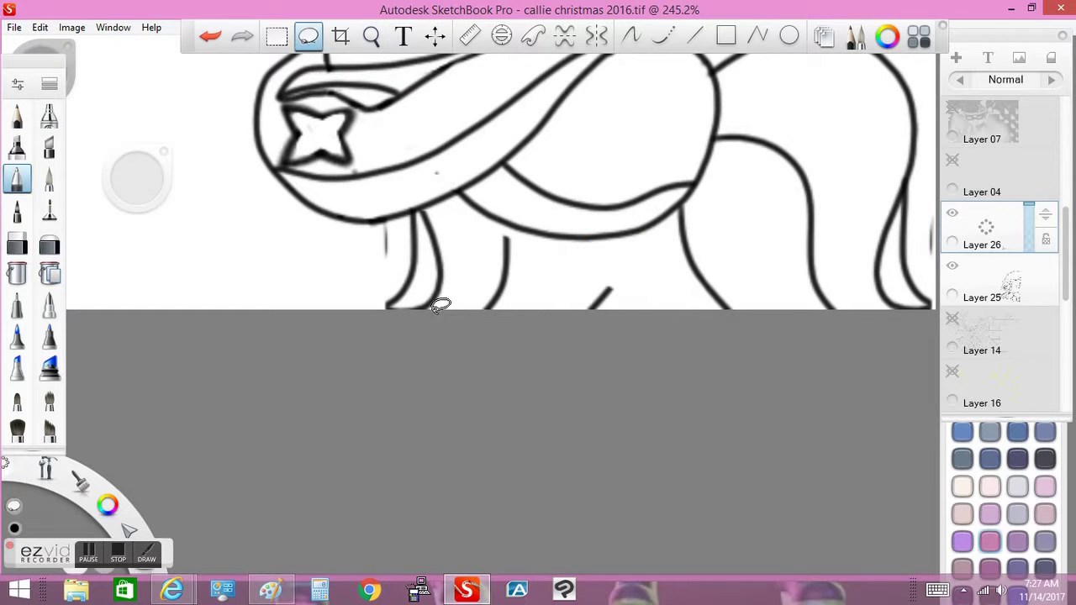
Extend the pasted tentacle lines up to the mouth and erase the surplus lines at their outer side on Layer 26.
{"action": "left_click", "coordinate": [630, 35]}
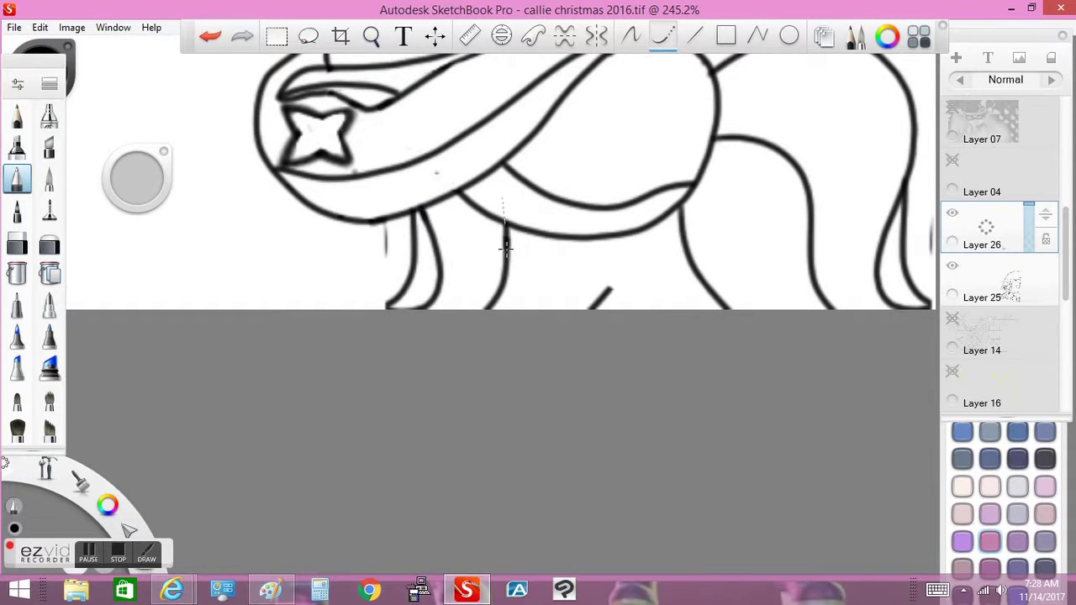
{"action": "left_click_drag", "start_coordinate": [607, 293], "coordinate": [599, 303]}
{"action": "key", "text": "e"}
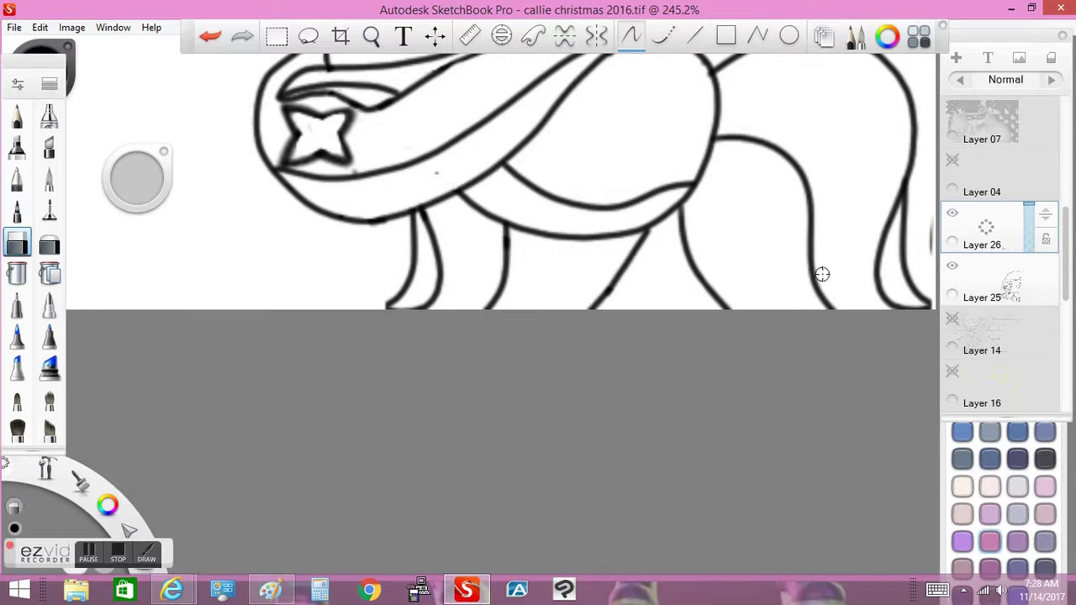
{"action": "left_click_drag", "start_coordinate": [151, 177], "coordinate": [144, 177]}
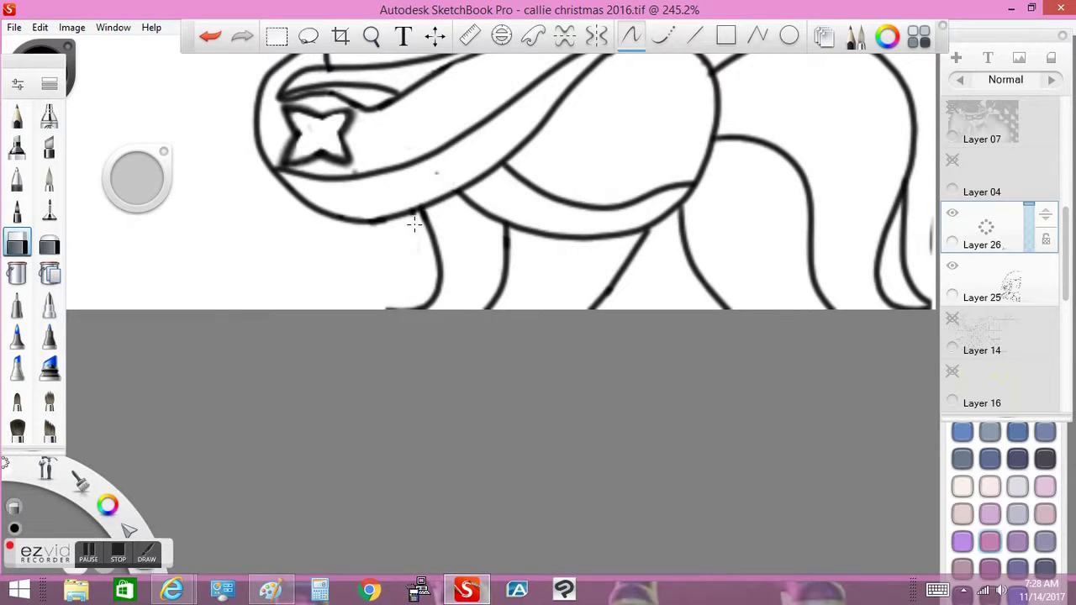
Draw round suckers of varying sizes along Octavio's tentacles on Layer 25.
{"action": "left_click", "coordinate": [987, 264]}
{"action": "key", "text": "space"}
{"action": "left_click_drag", "start_coordinate": [486, 220], "coordinate": [486, 220]}
{"action": "key", "text": "space"}
{"action": "mouse_move", "coordinate": [445, 144]}
{"action": "left_mouse_down"}
{"action": "mouse_move", "coordinate": [594, 194]}
{"action": "mouse_move", "coordinate": [335, 213]}
{"action": "left_mouse_up"}
{"action": "left_click", "coordinate": [501, 35]}
{"action": "mouse_move", "coordinate": [409, 260]}
{"action": "left_mouse_down"}
{"action": "mouse_move", "coordinate": [486, 249]}
{"action": "mouse_move", "coordinate": [469, 231]}
{"action": "mouse_move", "coordinate": [511, 365]}
{"action": "mouse_move", "coordinate": [502, 444]}
{"action": "left_mouse_up"}
{"action": "mouse_move", "coordinate": [480, 431]}
{"action": "left_mouse_down"}
{"action": "mouse_move", "coordinate": [506, 418]}
{"action": "mouse_move", "coordinate": [530, 450]}
{"action": "mouse_move", "coordinate": [481, 433]}
{"action": "mouse_move", "coordinate": [594, 185]}
{"action": "left_mouse_up"}
{"action": "mouse_move", "coordinate": [588, 147]}
{"action": "left_mouse_down"}
{"action": "mouse_move", "coordinate": [580, 210]}
{"action": "mouse_move", "coordinate": [260, 236]}
{"action": "mouse_move", "coordinate": [272, 207]}
{"action": "left_mouse_up"}
{"action": "left_click_drag", "start_coordinate": [210, 244], "coordinate": [214, 227]}
{"action": "left_click", "coordinate": [361, 49]}
{"action": "mouse_move", "coordinate": [268, 252]}
{"action": "left_mouse_down"}
{"action": "mouse_move", "coordinate": [388, 250]}
{"action": "mouse_move", "coordinate": [364, 242]}
{"action": "mouse_move", "coordinate": [409, 401]}
{"action": "mouse_move", "coordinate": [368, 474]}
{"action": "mouse_move", "coordinate": [651, 446]}
{"action": "left_mouse_up"}
{"action": "scroll", "coordinate": [464, 345], "scroll_direction": "down", "scroll_amount": 5}
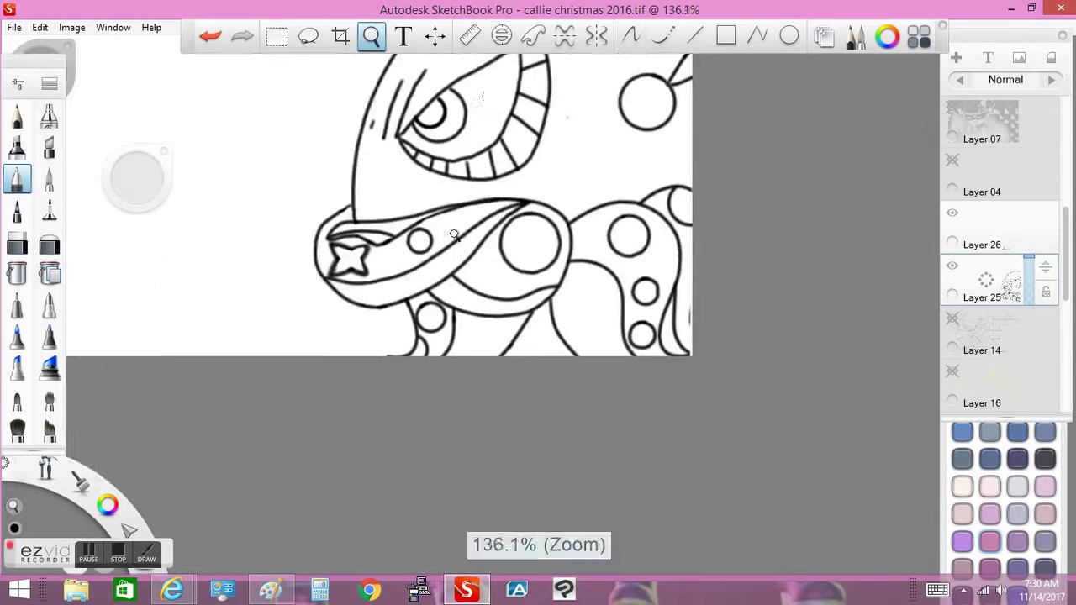
{"action": "scroll", "coordinate": [463, 345], "scroll_direction": "up", "scroll_amount": 3}
Switch to Internet Explorer, open the video Spyro 5 music: Cloudy Domain on YouTube, and return to SketchBook.
{"action": "left_click", "coordinate": [174, 591]}
{"action": "scroll", "coordinate": [130, 509], "scroll_direction": "down", "scroll_amount": 15}
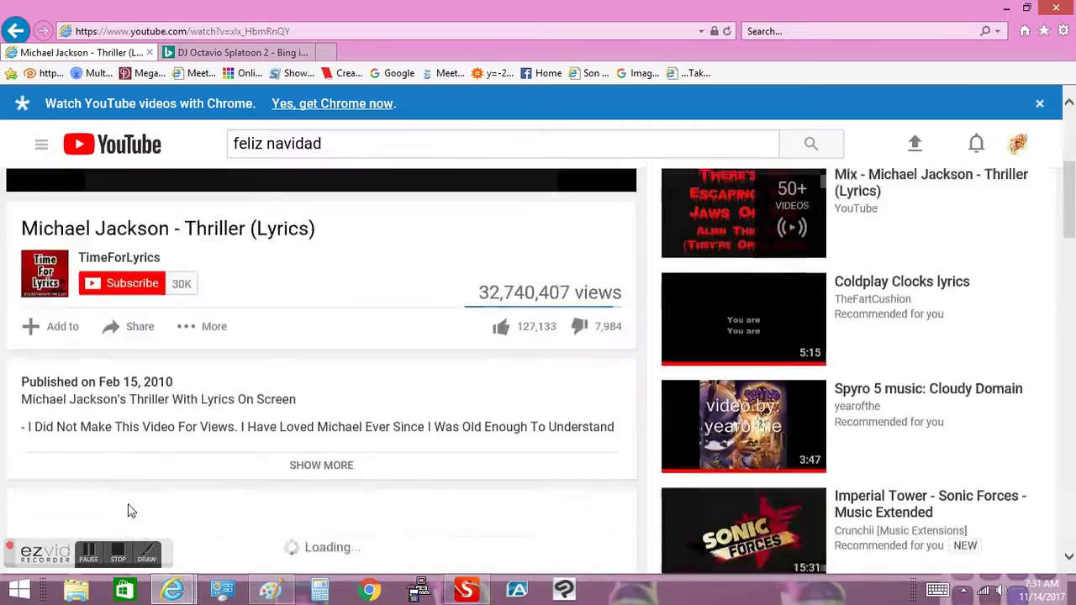
{"action": "scroll", "coordinate": [131, 509], "scroll_direction": "up", "scroll_amount": 15}
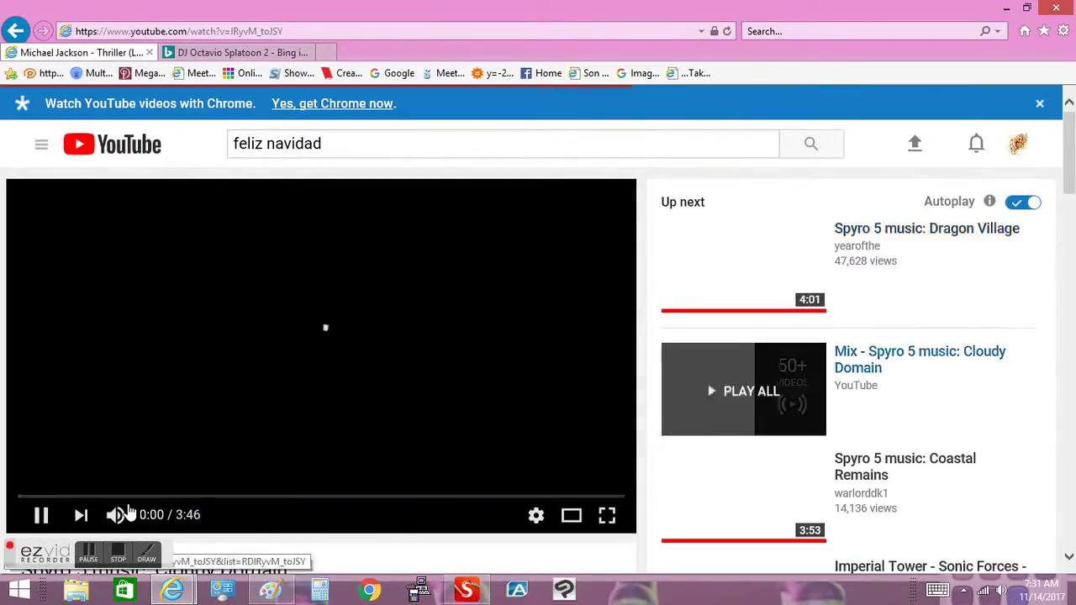
{"action": "left_click", "coordinate": [467, 589]}
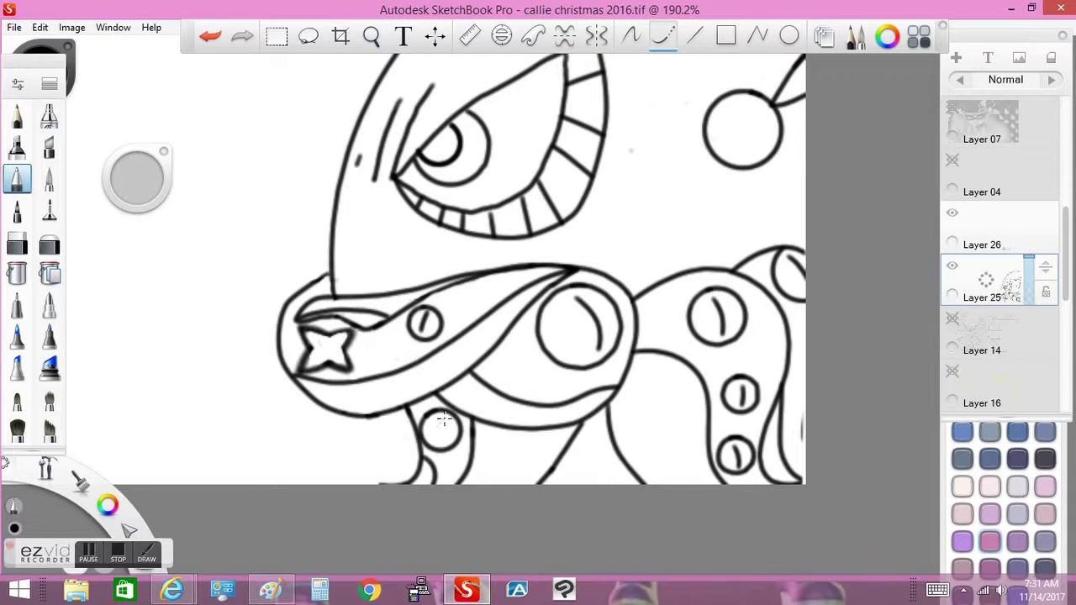
Finish the short inner curves in the tentacle suckers, merge Layer 26 into Layer 25, and make Layer 14 visible and active.
{"action": "key", "text": "l"}
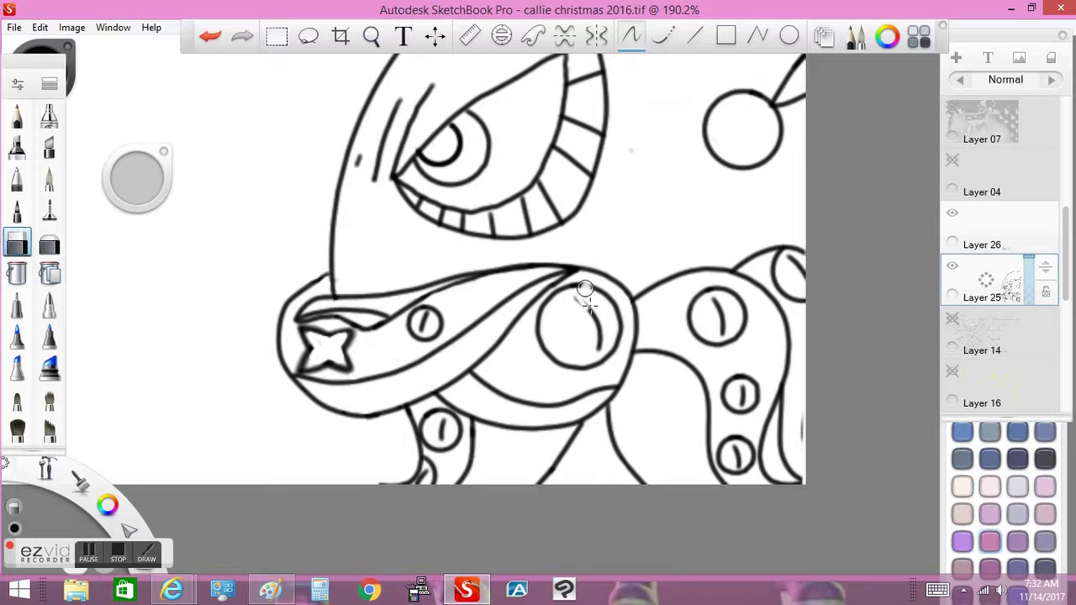
{"action": "left_click_drag", "start_coordinate": [381, 38], "coordinate": [930, 241]}
{"action": "left_click", "coordinate": [1007, 227]}
{"action": "left_click_drag", "start_coordinate": [1006, 227], "coordinate": [967, 280]}
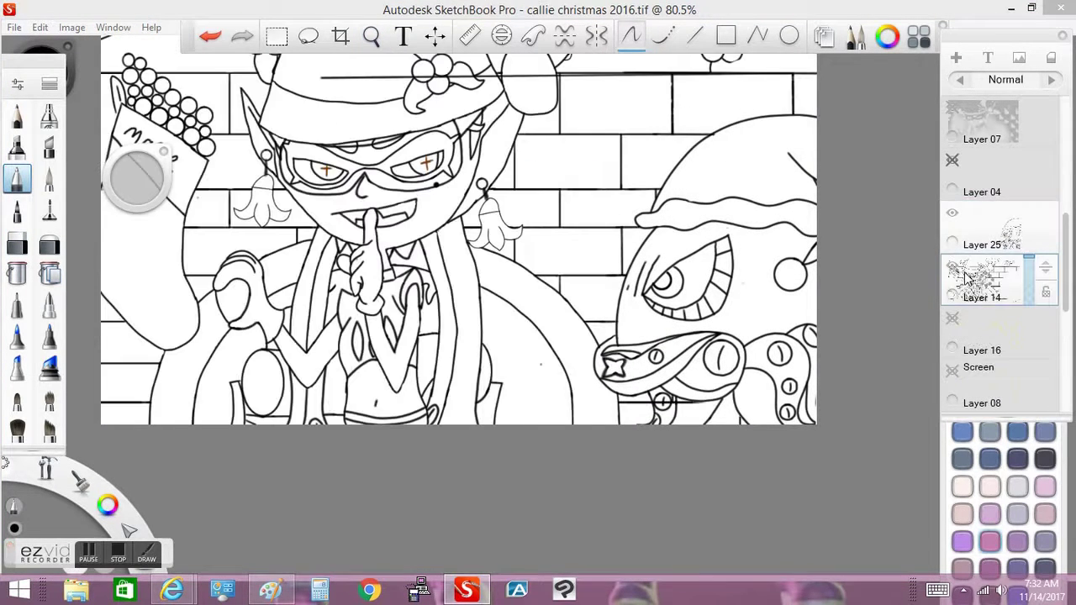
Draw small pointed fold marks on the elf's collar piece beside the raised hand on Layer 14.
{"action": "mouse_move", "coordinate": [471, 252]}
{"action": "left_mouse_down"}
{"action": "mouse_move", "coordinate": [289, 204]}
{"action": "mouse_move", "coordinate": [534, 285]}
{"action": "mouse_move", "coordinate": [174, 194]}
{"action": "left_mouse_up"}
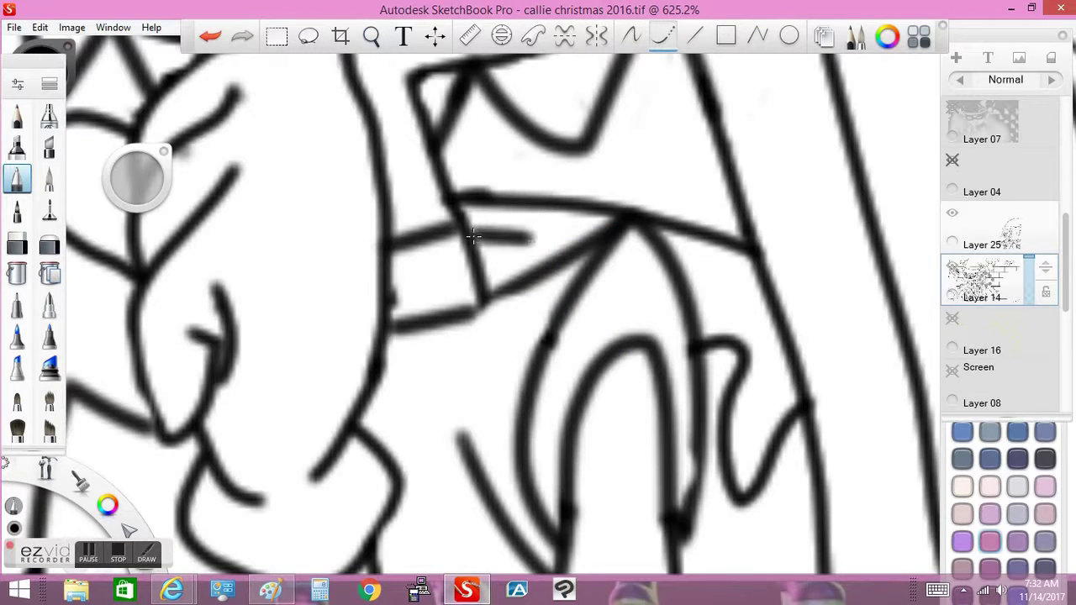
{"action": "left_click_drag", "start_coordinate": [529, 239], "coordinate": [485, 281]}
{"action": "key", "text": "ctrl+z"}
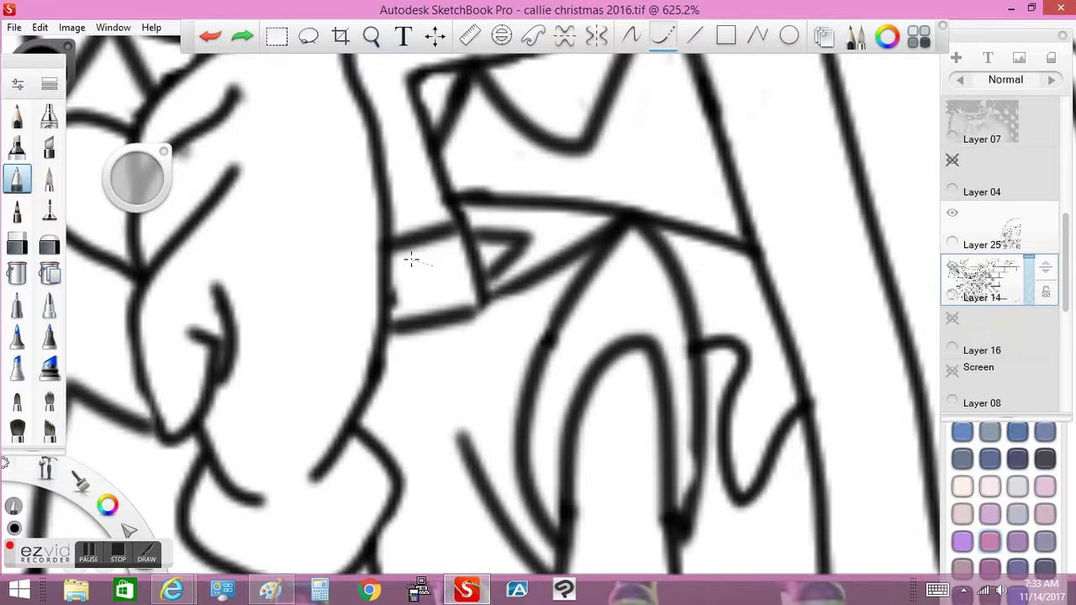
{"action": "key", "text": "e"}
{"action": "mouse_move", "coordinate": [154, 170]}
{"action": "left_mouse_down"}
{"action": "mouse_move", "coordinate": [148, 191]}
{"action": "mouse_move", "coordinate": [144, 172]}
{"action": "mouse_move", "coordinate": [153, 203]}
{"action": "left_mouse_up"}
{"action": "key", "text": "ctrl+z"}
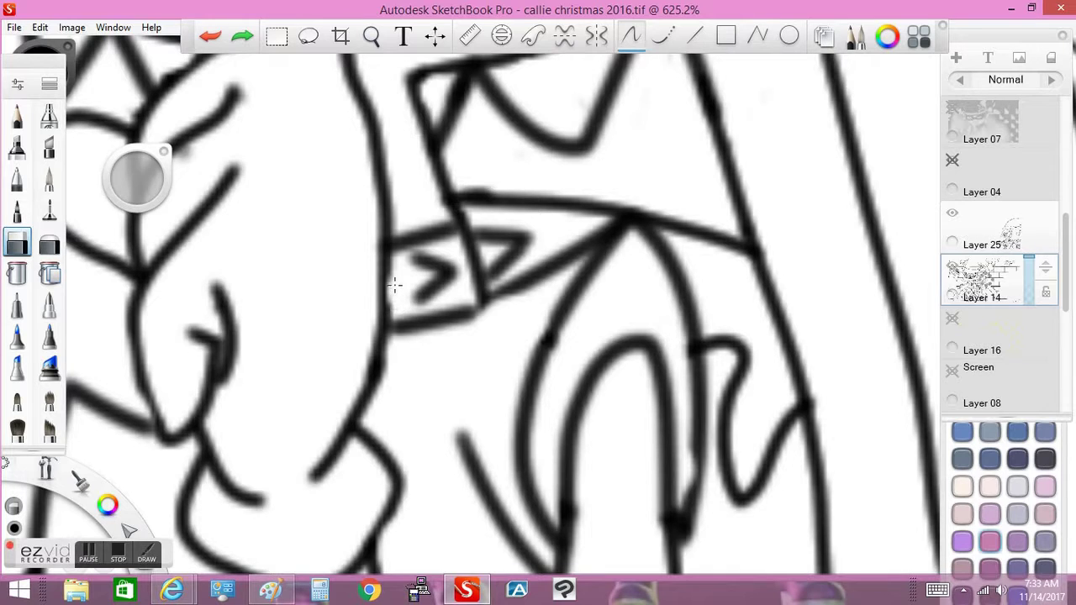
Redraw the left end of the elf's belt so its two lines meet in a point past the waist line.
{"action": "mouse_move", "coordinate": [371, 36]}
{"action": "left_mouse_down"}
{"action": "mouse_move", "coordinate": [408, 278]}
{"action": "mouse_move", "coordinate": [421, 289]}
{"action": "mouse_move", "coordinate": [409, 274]}
{"action": "left_mouse_up"}
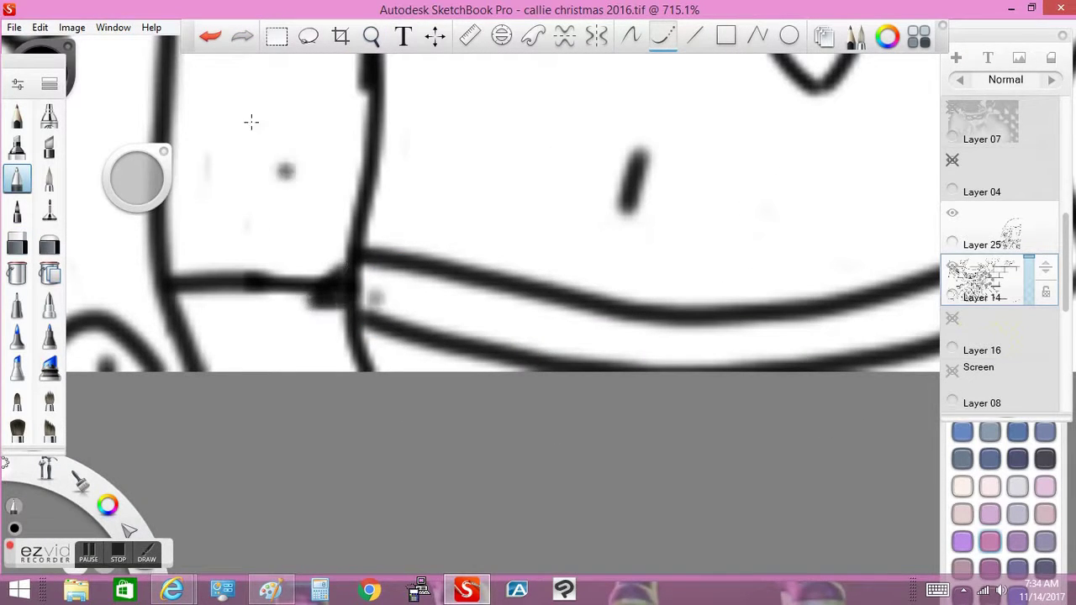
{"action": "key", "text": "ctrl+z"}
{"action": "key", "text": "e"}
{"action": "key", "text": "e"}
{"action": "mouse_move", "coordinate": [348, 266]}
{"action": "left_mouse_down"}
{"action": "mouse_move", "coordinate": [309, 297]}
{"action": "mouse_move", "coordinate": [320, 298]}
{"action": "mouse_move", "coordinate": [342, 262]}
{"action": "mouse_move", "coordinate": [303, 291]}
{"action": "mouse_move", "coordinate": [331, 266]}
{"action": "left_mouse_up"}
{"action": "key", "text": "ctrl+z"}
{"action": "key", "text": "ctrl+z"}
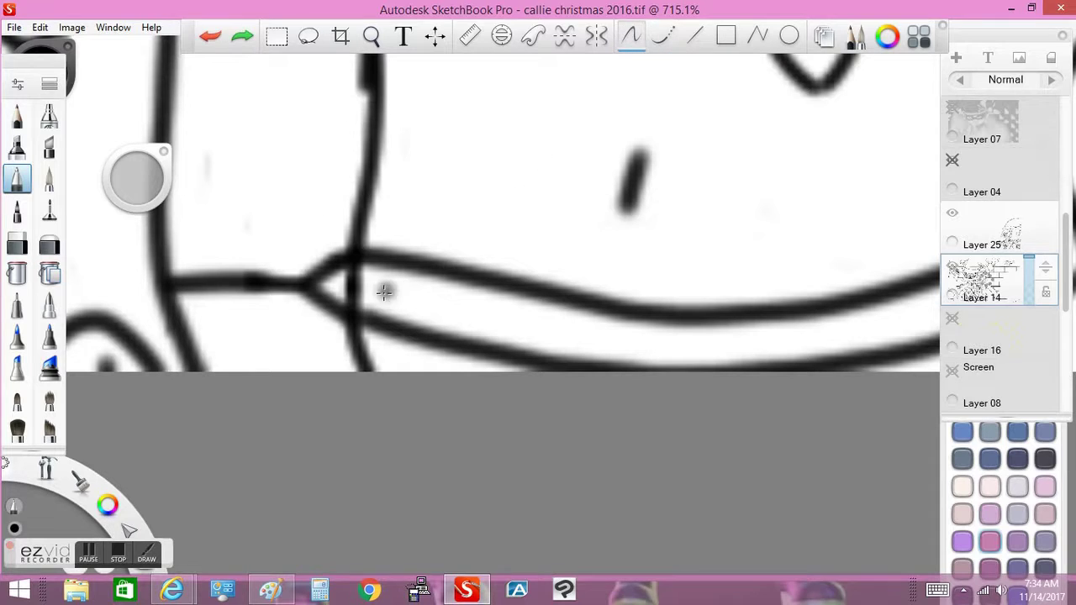
Add a row of dots along the elf's belt and clear the dark brush blot over the navel.
{"action": "left_click_drag", "start_coordinate": [922, 222], "coordinate": [572, 180]}
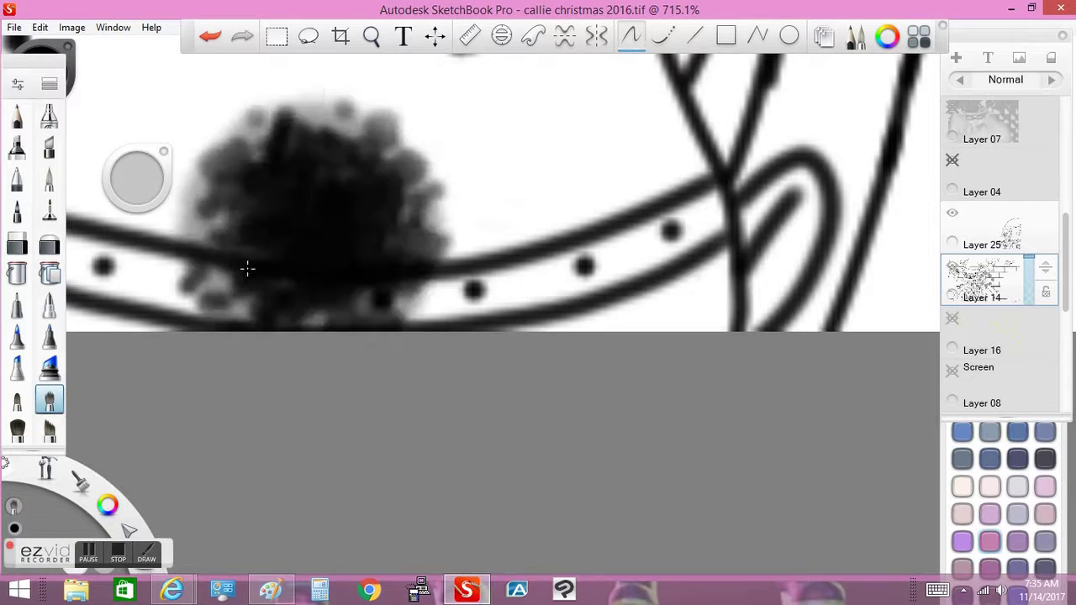
{"action": "left_click", "coordinate": [94, 495]}
{"action": "scroll", "coordinate": [745, 336], "scroll_direction": "down", "scroll_amount": 3}
{"action": "left_click", "coordinate": [745, 300]}
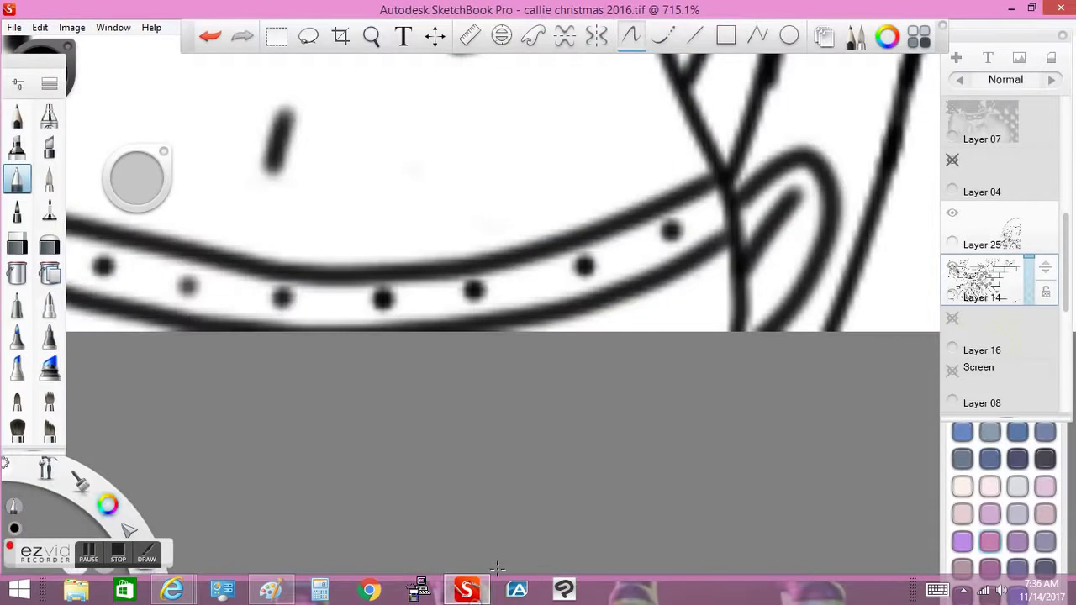
Redraw the right end of the elf's belt with short strokes joining it to the curved shape at the hip.
{"action": "left_click_drag", "start_coordinate": [512, 278], "coordinate": [574, 213]}
{"action": "mouse_move", "coordinate": [485, 198]}
{"action": "left_mouse_down"}
{"action": "mouse_move", "coordinate": [481, 237]}
{"action": "mouse_move", "coordinate": [512, 222]}
{"action": "mouse_move", "coordinate": [500, 336]}
{"action": "left_mouse_up"}
{"action": "left_click", "coordinate": [16, 180]}
{"action": "left_click", "coordinate": [212, 35]}
{"action": "key", "text": "ctrl+z"}
{"action": "left_click_drag", "start_coordinate": [450, 202], "coordinate": [546, 191]}
{"action": "left_click_drag", "start_coordinate": [471, 341], "coordinate": [536, 201]}
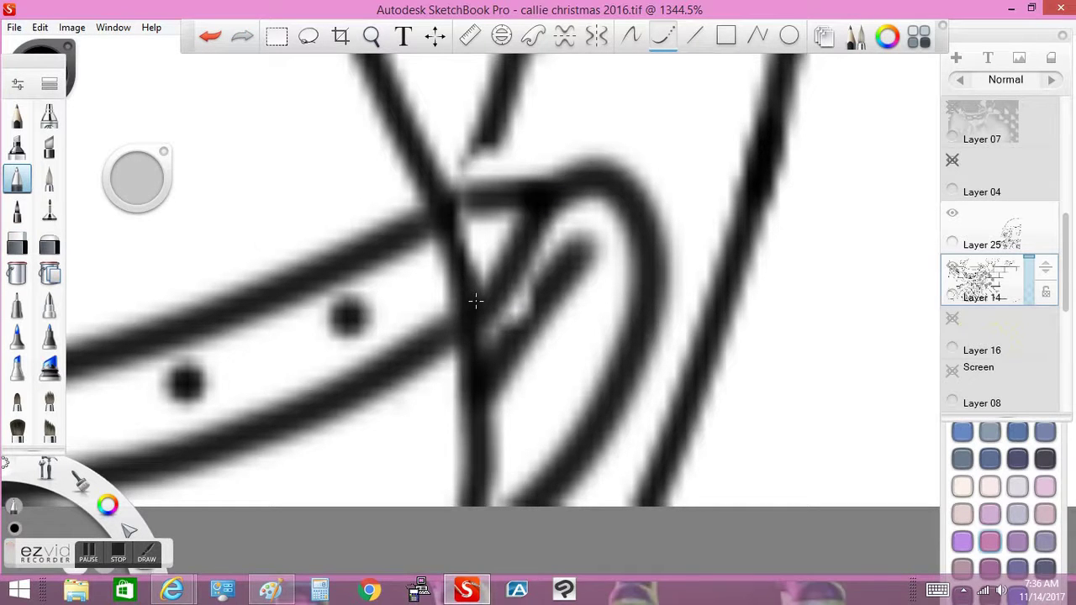
{"action": "mouse_move", "coordinate": [492, 128]}
{"action": "left_mouse_down"}
{"action": "mouse_move", "coordinate": [444, 204]}
{"action": "mouse_move", "coordinate": [440, 192]}
{"action": "mouse_move", "coordinate": [455, 275]}
{"action": "mouse_move", "coordinate": [451, 356]}
{"action": "mouse_move", "coordinate": [630, 35]}
{"action": "left_mouse_up"}
Erase the brick line crossing the holly berries, leaf and brim of the elf's hat.
{"action": "key", "text": "z"}
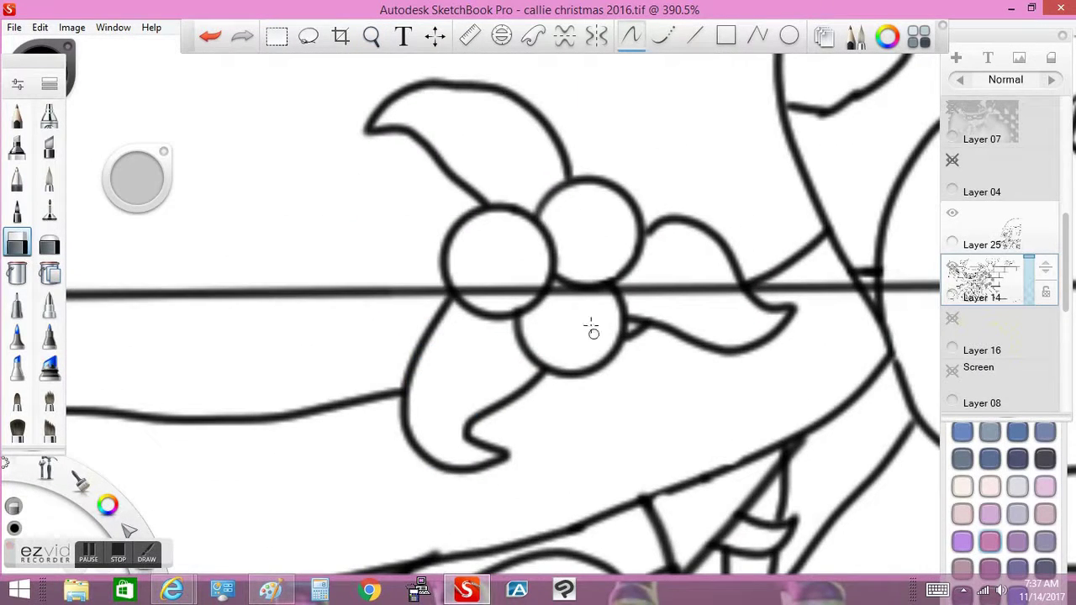
{"action": "key", "text": "z"}
{"action": "left_click_drag", "start_coordinate": [509, 291], "coordinate": [532, 298]}
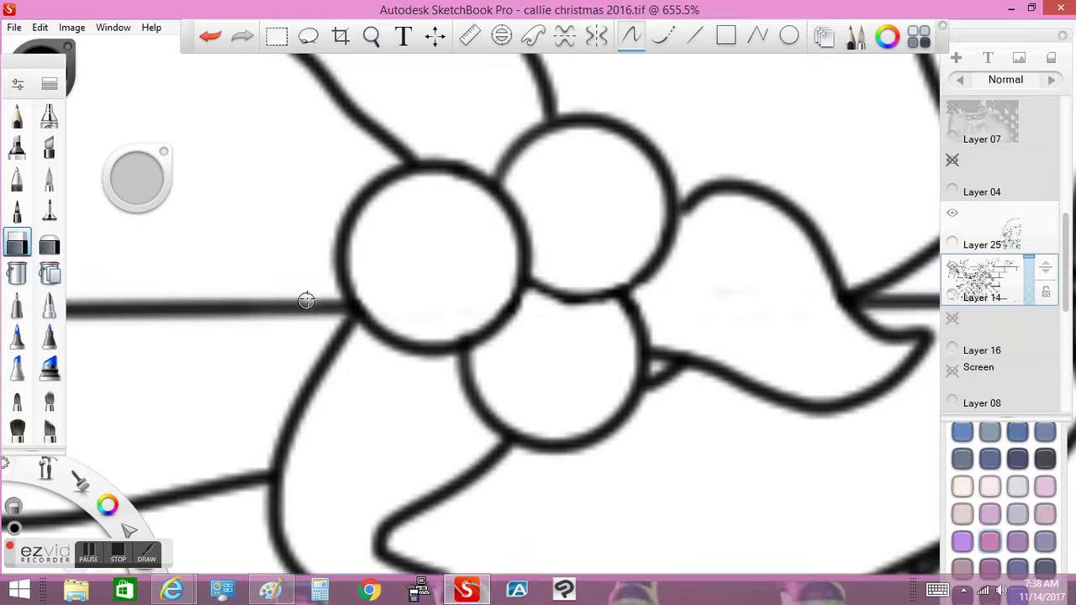
{"action": "key", "text": "z"}
{"action": "left_click_drag", "start_coordinate": [397, 278], "coordinate": [354, 286]}
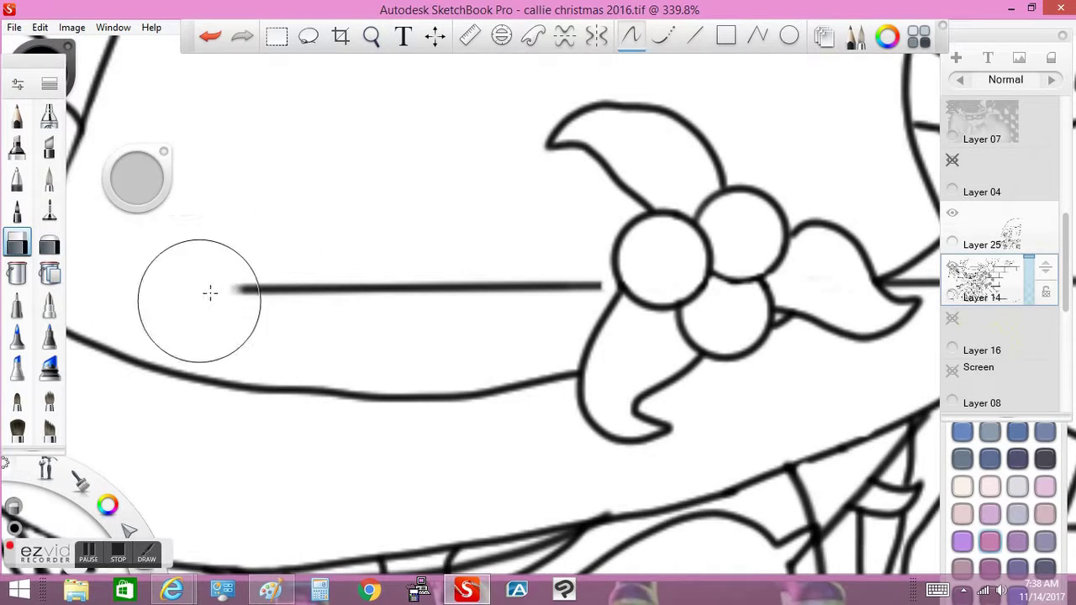
{"action": "key", "text": "ctrl+z"}
Erase the brick line running between the hat's holly leaf and edge and through the oval pompom.
{"action": "key", "text": "z"}
{"action": "mouse_move", "coordinate": [529, 210]}
{"action": "left_mouse_down"}
{"action": "mouse_move", "coordinate": [570, 166]}
{"action": "mouse_move", "coordinate": [421, 264]}
{"action": "mouse_move", "coordinate": [420, 283]}
{"action": "left_mouse_up"}
{"action": "mouse_move", "coordinate": [139, 179]}
{"action": "left_mouse_down"}
{"action": "mouse_move", "coordinate": [144, 168]}
{"action": "mouse_move", "coordinate": [248, 181]}
{"action": "mouse_move", "coordinate": [305, 163]}
{"action": "left_mouse_up"}
{"action": "left_click", "coordinate": [419, 274]}
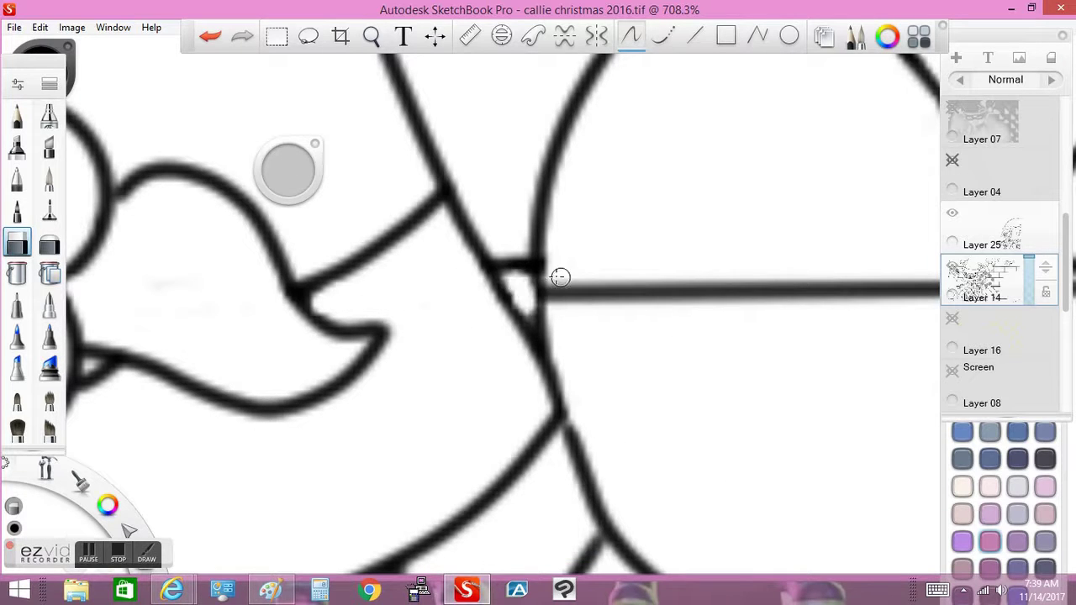
{"action": "left_click_drag", "start_coordinate": [552, 322], "coordinate": [553, 204]}
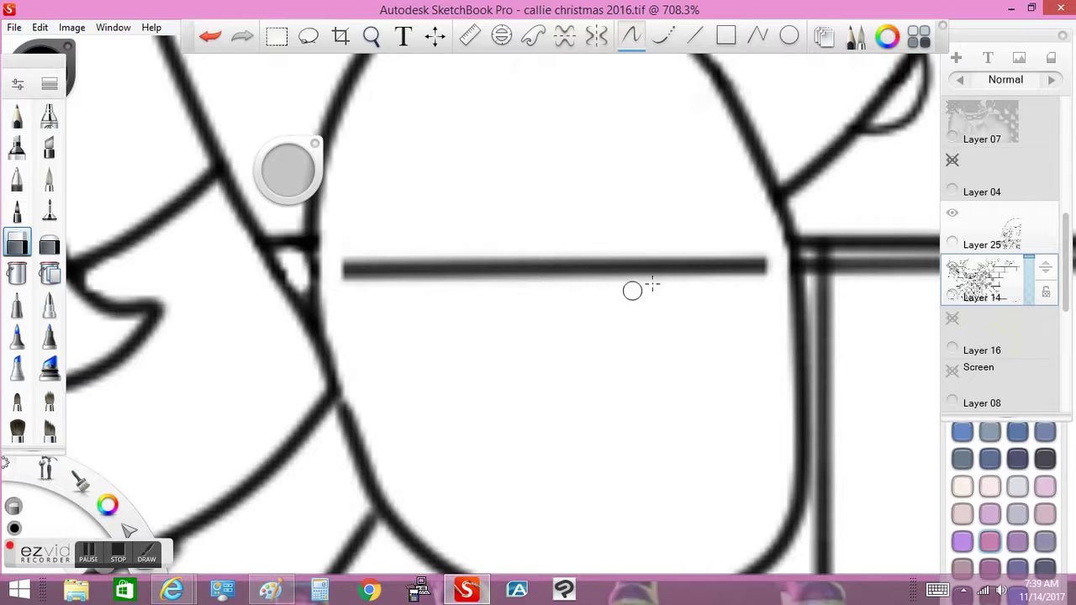
{"action": "left_click_drag", "start_coordinate": [807, 259], "coordinate": [760, 264]}
{"action": "left_click", "coordinate": [371, 35]}
{"action": "left_click_drag", "start_coordinate": [596, 233], "coordinate": [633, 228]}
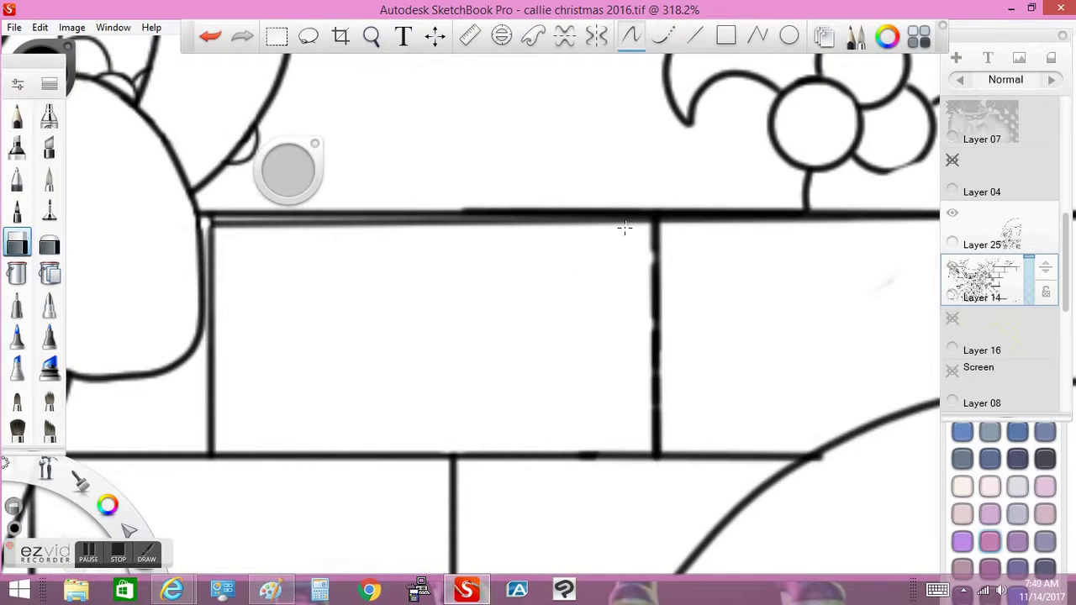
Switch to Internet Explorer, look through the comments and suggestions on the YouTube page, and return to SketchBook.
{"action": "mouse_move", "coordinate": [173, 572]}
{"action": "left_click", "coordinate": [84, 511]}
{"action": "scroll", "coordinate": [117, 513], "scroll_direction": "down", "scroll_amount": 15}
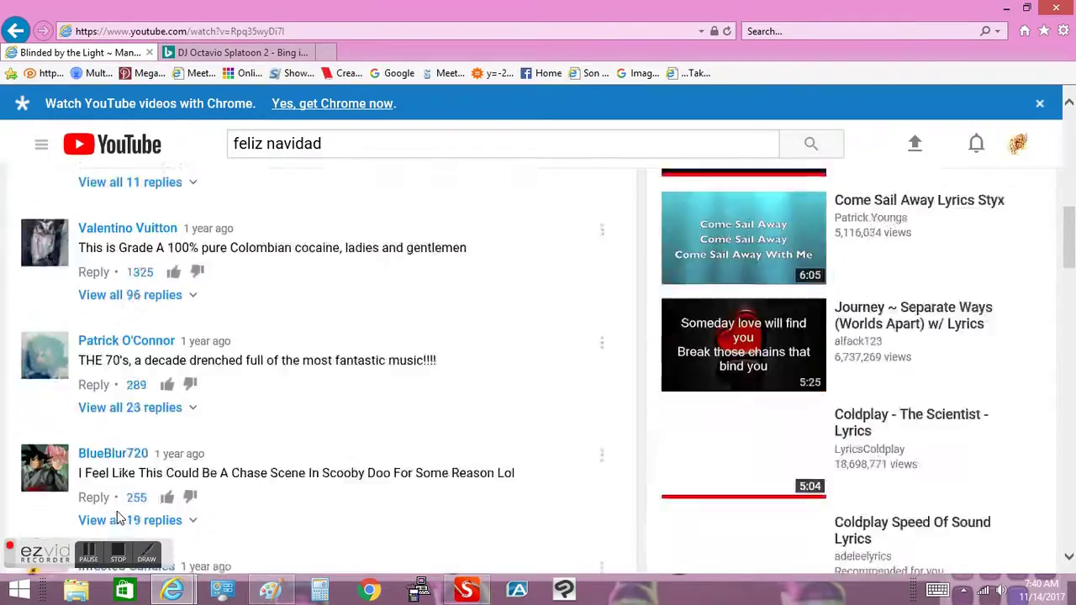
{"action": "scroll", "coordinate": [118, 512], "scroll_direction": "up", "scroll_amount": 15}
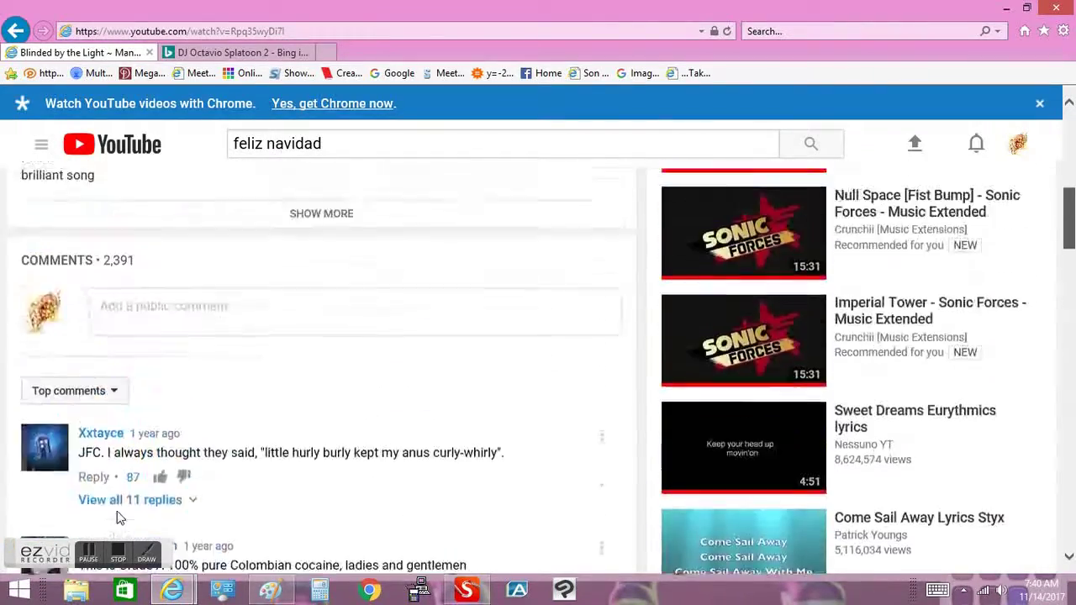
{"action": "scroll", "coordinate": [117, 517], "scroll_direction": "down", "scroll_amount": 15}
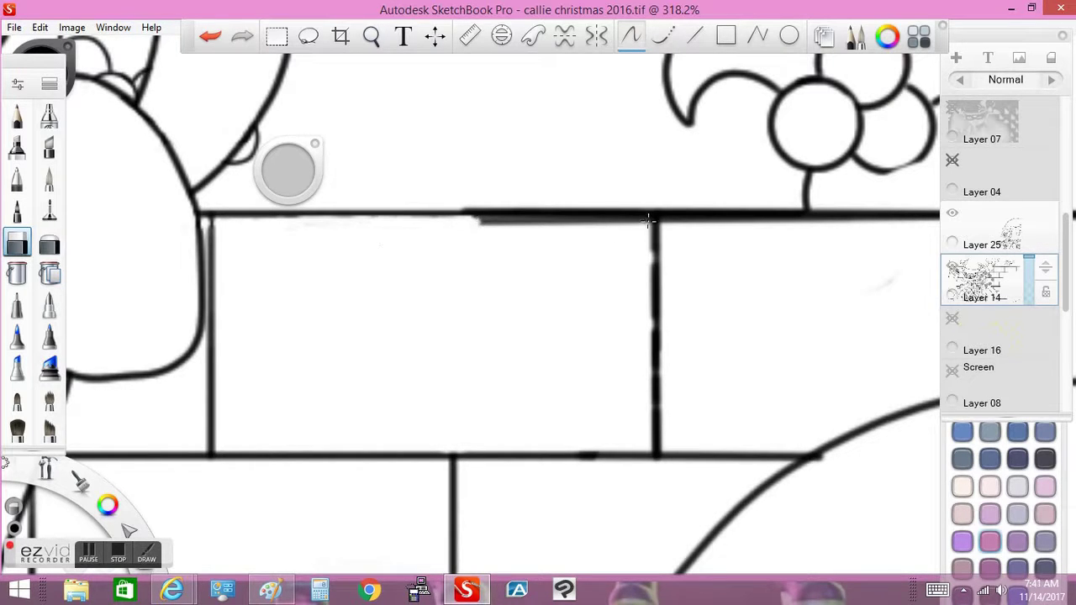
Erase the doubled horizontal brick line along the upper brick row beside the hat's pompom.
{"action": "key", "text": "ctrl+z"}
{"action": "key", "text": "space"}
{"action": "left_click_drag", "start_coordinate": [493, 239], "coordinate": [397, 189]}
{"action": "key", "text": "space"}
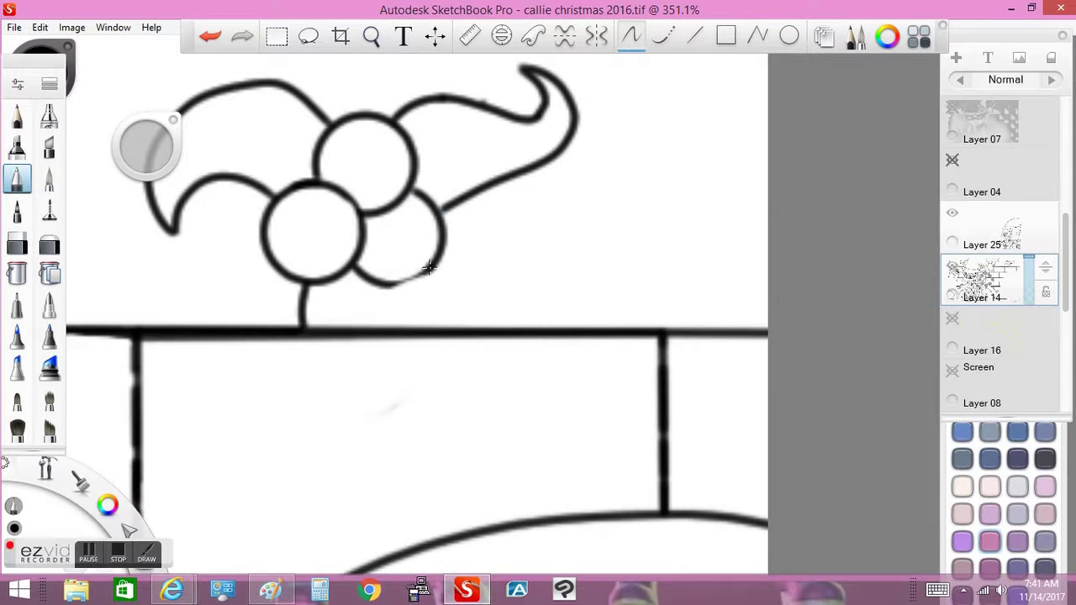
Redraw the broken lower edge of the right berry in the wall holly above Octavio.
{"action": "left_click", "coordinate": [211, 36]}
{"action": "mouse_move", "coordinate": [442, 210]}
{"action": "left_mouse_down"}
{"action": "mouse_move", "coordinate": [396, 284]}
{"action": "mouse_move", "coordinate": [425, 198]}
{"action": "left_mouse_up"}
{"action": "left_click", "coordinate": [661, 36]}
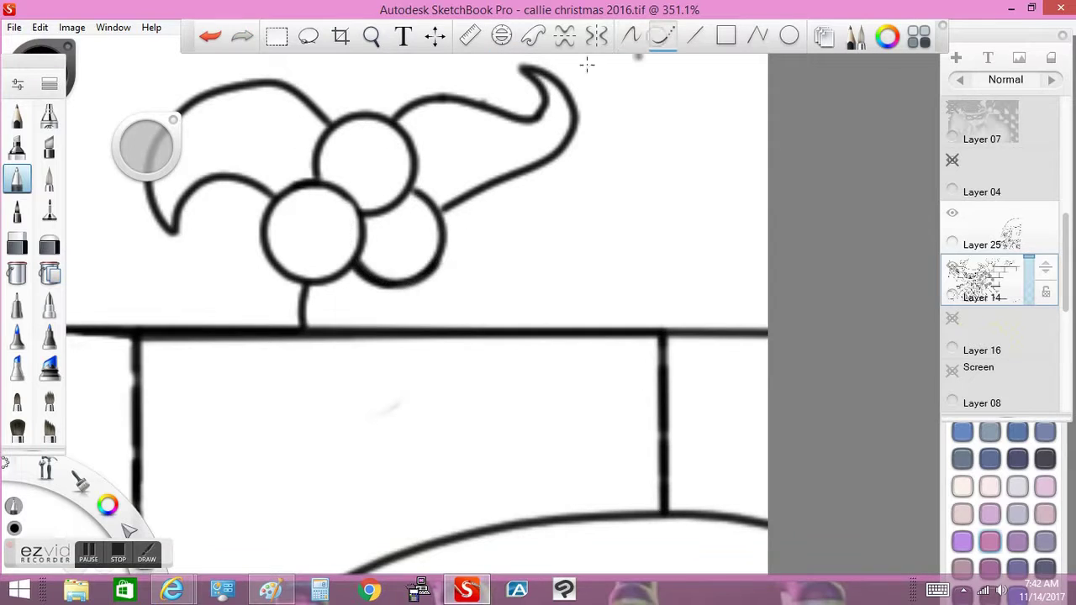
Draw a curved, pointed holly leaf hanging below the berries across the top brick line.
{"action": "mouse_move", "coordinate": [305, 283]}
{"action": "left_mouse_down"}
{"action": "mouse_move", "coordinate": [384, 457]}
{"action": "mouse_move", "coordinate": [442, 268]}
{"action": "left_mouse_up"}
{"action": "left_click", "coordinate": [210, 36]}
{"action": "left_click", "coordinate": [211, 36]}
{"action": "mouse_move", "coordinate": [376, 459]}
{"action": "left_mouse_down"}
{"action": "mouse_move", "coordinate": [459, 319]}
{"action": "mouse_move", "coordinate": [423, 385]}
{"action": "left_mouse_up"}
{"action": "key", "text": "ctrl+z"}
{"action": "key", "text": "e"}
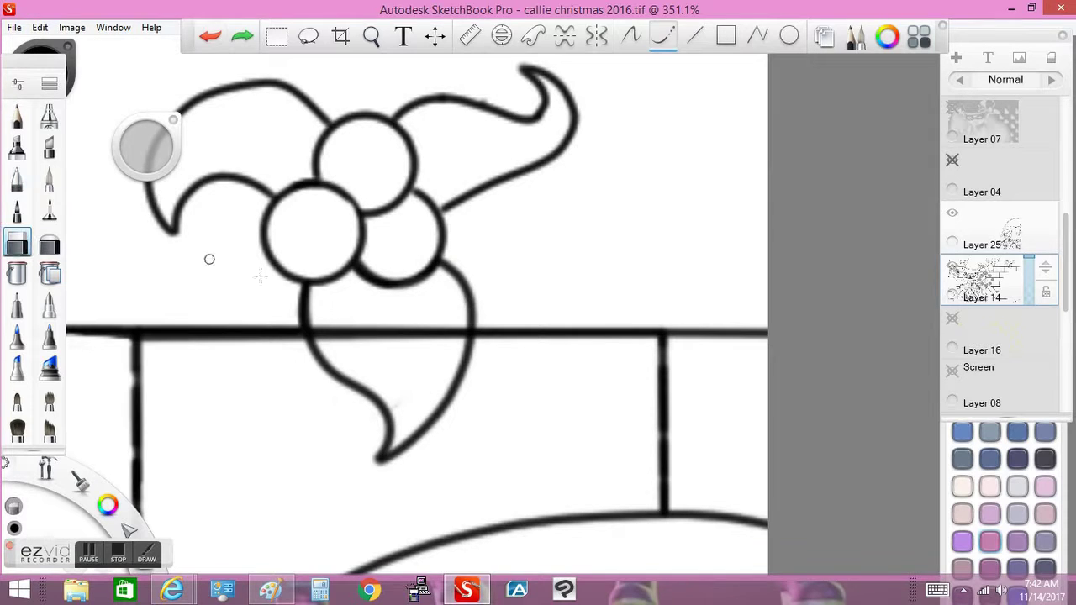
Erase the brick line inside the new hanging holly leaf on Layer 14.
{"action": "left_click_drag", "start_coordinate": [317, 318], "coordinate": [326, 333]}
{"action": "left_click", "coordinate": [631, 36]}
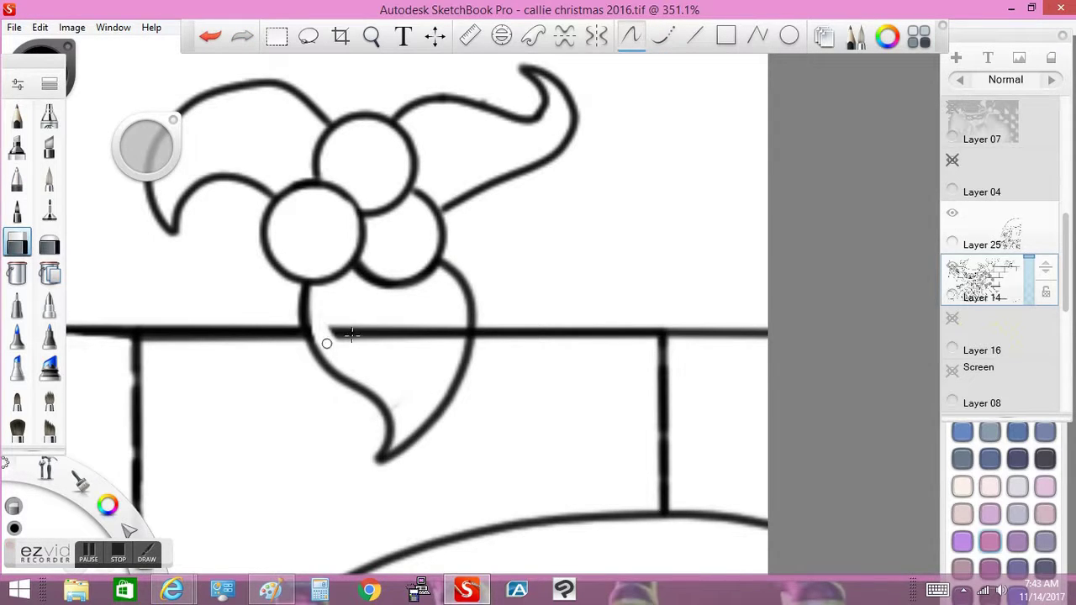
{"action": "left_click_drag", "start_coordinate": [452, 331], "coordinate": [373, 180]}
{"action": "key", "text": "space"}
{"action": "key", "text": "space"}
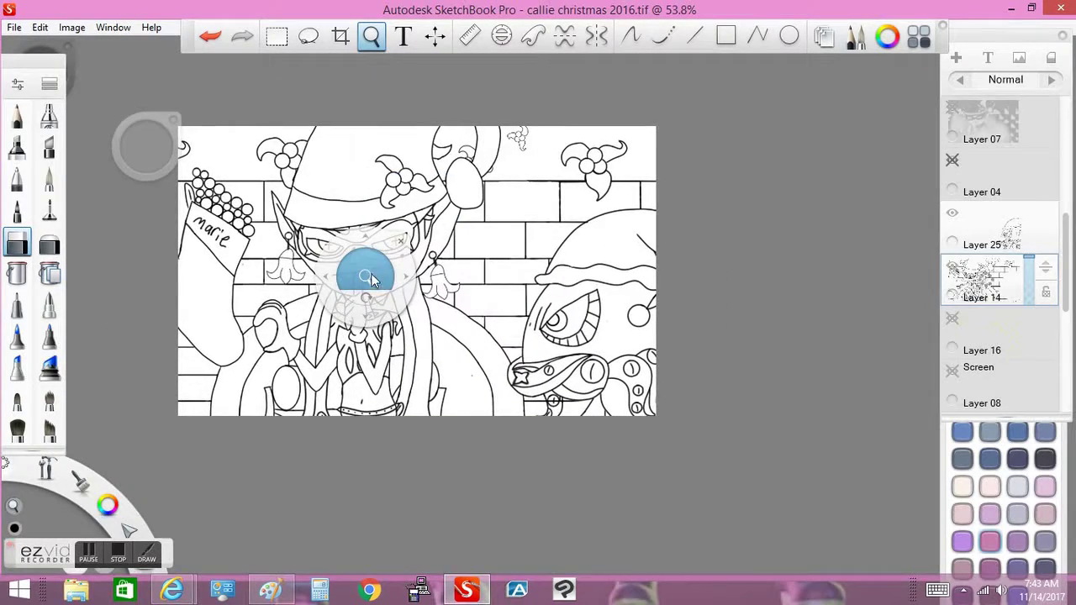
Ink the outline, cap band and inner petals of the bell earring on the right side of the elf's face.
{"action": "left_click_drag", "start_coordinate": [371, 273], "coordinate": [347, 343]}
{"action": "key", "text": "e"}
{"action": "mouse_move", "coordinate": [425, 105]}
{"action": "left_mouse_down"}
{"action": "mouse_move", "coordinate": [370, 206]}
{"action": "mouse_move", "coordinate": [378, 361]}
{"action": "mouse_move", "coordinate": [285, 402]}
{"action": "mouse_move", "coordinate": [395, 433]}
{"action": "mouse_move", "coordinate": [444, 385]}
{"action": "mouse_move", "coordinate": [505, 228]}
{"action": "mouse_move", "coordinate": [660, 284]}
{"action": "mouse_move", "coordinate": [618, 379]}
{"action": "mouse_move", "coordinate": [534, 380]}
{"action": "left_mouse_up"}
{"action": "mouse_move", "coordinate": [431, 308]}
{"action": "left_mouse_down"}
{"action": "mouse_move", "coordinate": [455, 415]}
{"action": "mouse_move", "coordinate": [508, 449]}
{"action": "left_mouse_up"}
{"action": "left_click_drag", "start_coordinate": [362, 221], "coordinate": [505, 195]}
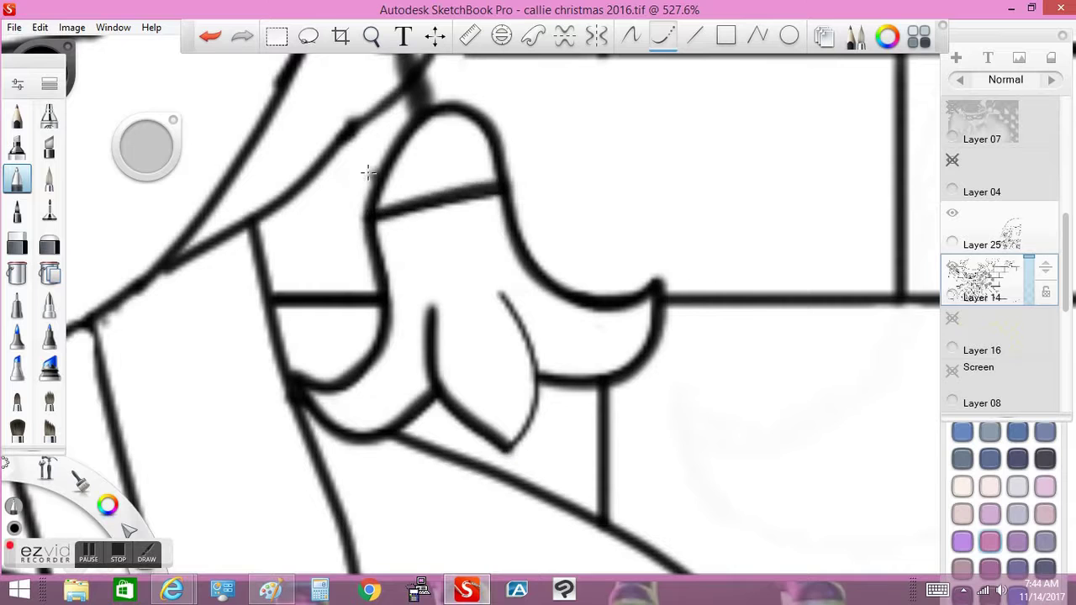
{"action": "mouse_move", "coordinate": [493, 289]}
{"action": "left_mouse_down"}
{"action": "mouse_move", "coordinate": [535, 383]}
{"action": "mouse_move", "coordinate": [508, 449]}
{"action": "left_mouse_up"}
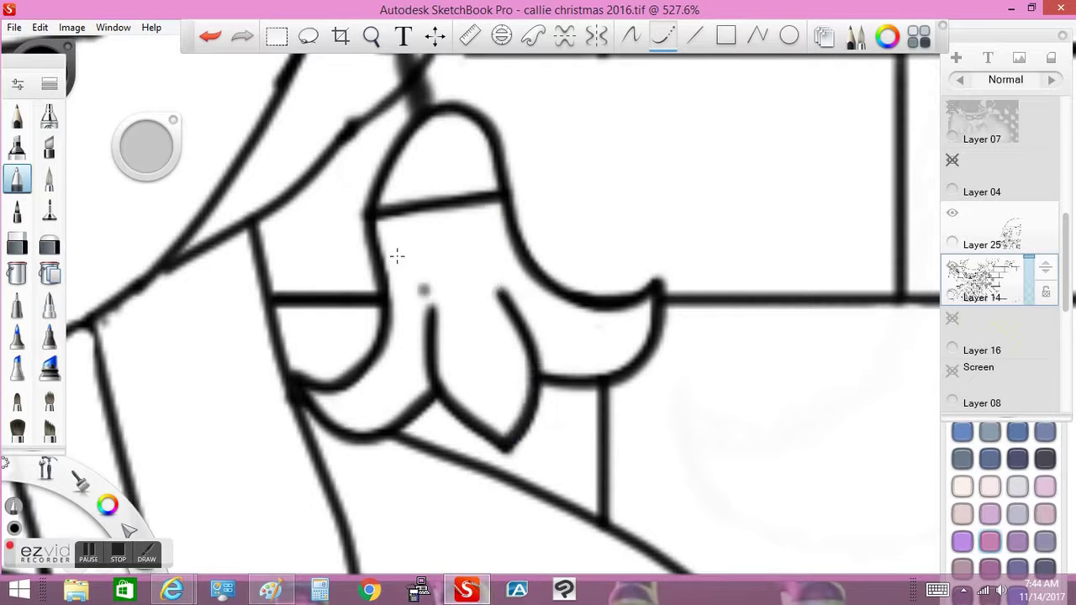
Ink the side petals and cap band of the bell earring on the left side of the elf's face.
{"action": "key", "text": "space"}
{"action": "mouse_move", "coordinate": [361, 204]}
{"action": "left_mouse_down"}
{"action": "mouse_move", "coordinate": [365, 163]}
{"action": "mouse_move", "coordinate": [365, 313]}
{"action": "mouse_move", "coordinate": [421, 260]}
{"action": "mouse_move", "coordinate": [420, 220]}
{"action": "left_mouse_up"}
{"action": "left_click", "coordinate": [17, 179]}
{"action": "mouse_move", "coordinate": [500, 159]}
{"action": "left_mouse_down"}
{"action": "mouse_move", "coordinate": [395, 281]}
{"action": "mouse_move", "coordinate": [368, 383]}
{"action": "mouse_move", "coordinate": [265, 396]}
{"action": "mouse_move", "coordinate": [528, 158]}
{"action": "mouse_move", "coordinate": [548, 235]}
{"action": "mouse_move", "coordinate": [562, 379]}
{"action": "mouse_move", "coordinate": [643, 420]}
{"action": "mouse_move", "coordinate": [679, 411]}
{"action": "left_mouse_up"}
{"action": "mouse_move", "coordinate": [264, 392]}
{"action": "left_mouse_down"}
{"action": "mouse_move", "coordinate": [323, 480]}
{"action": "mouse_move", "coordinate": [414, 454]}
{"action": "left_mouse_up"}
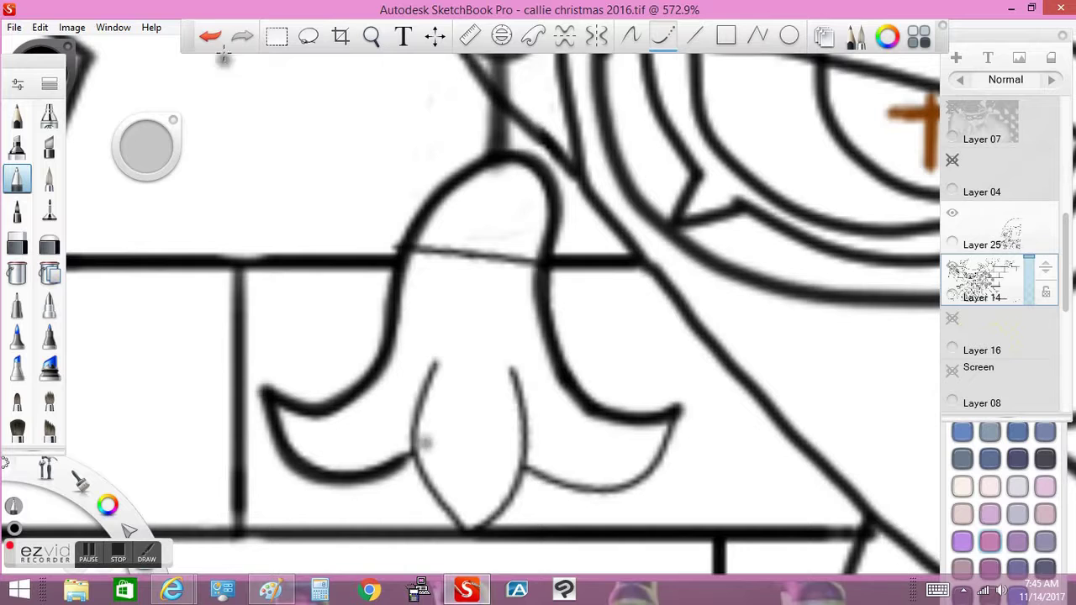
{"action": "mouse_move", "coordinate": [675, 413]}
{"action": "left_mouse_down"}
{"action": "mouse_move", "coordinate": [645, 470]}
{"action": "mouse_move", "coordinate": [559, 489]}
{"action": "mouse_move", "coordinate": [517, 467]}
{"action": "left_mouse_up"}
{"action": "mouse_move", "coordinate": [426, 252]}
{"action": "left_mouse_down"}
{"action": "mouse_move", "coordinate": [543, 264]}
{"action": "mouse_move", "coordinate": [407, 250]}
{"action": "left_mouse_up"}
Draw the pointed centre petal of the left bell earring and erase stray ink around the bell.
{"action": "mouse_move", "coordinate": [436, 363]}
{"action": "left_mouse_down"}
{"action": "mouse_move", "coordinate": [416, 420]}
{"action": "mouse_move", "coordinate": [471, 529]}
{"action": "left_mouse_up"}
{"action": "mouse_move", "coordinate": [510, 369]}
{"action": "left_mouse_down"}
{"action": "mouse_move", "coordinate": [519, 454]}
{"action": "mouse_move", "coordinate": [440, 570]}
{"action": "left_mouse_up"}
{"action": "key", "text": "ctrl+z"}
{"action": "mouse_move", "coordinate": [506, 370]}
{"action": "left_mouse_down"}
{"action": "mouse_move", "coordinate": [521, 437]}
{"action": "mouse_move", "coordinate": [506, 498]}
{"action": "mouse_move", "coordinate": [469, 528]}
{"action": "left_mouse_up"}
{"action": "key", "text": "e"}
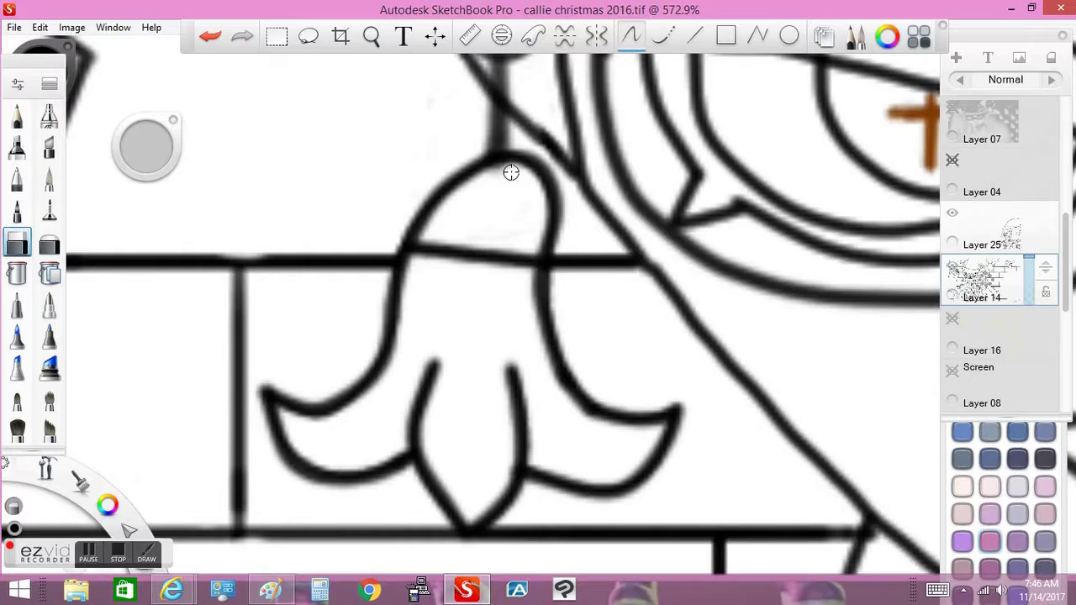
{"action": "left_click_drag", "start_coordinate": [505, 462], "coordinate": [589, 244]}
Fade Layer 25, erase the Layer 14 brick lines crossing Octavio's lower tentacles, and restore Layer 25's opacity.
{"action": "left_click", "coordinate": [993, 227]}
{"action": "left_click_drag", "start_coordinate": [1029, 210], "coordinate": [1029, 241]}
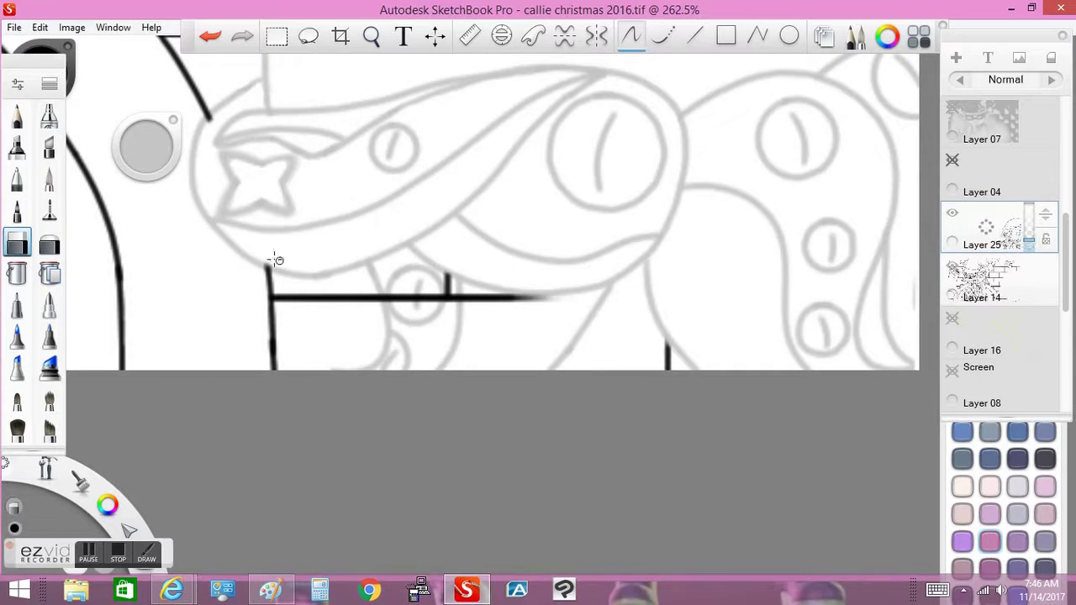
{"action": "left_click", "coordinate": [225, 34]}
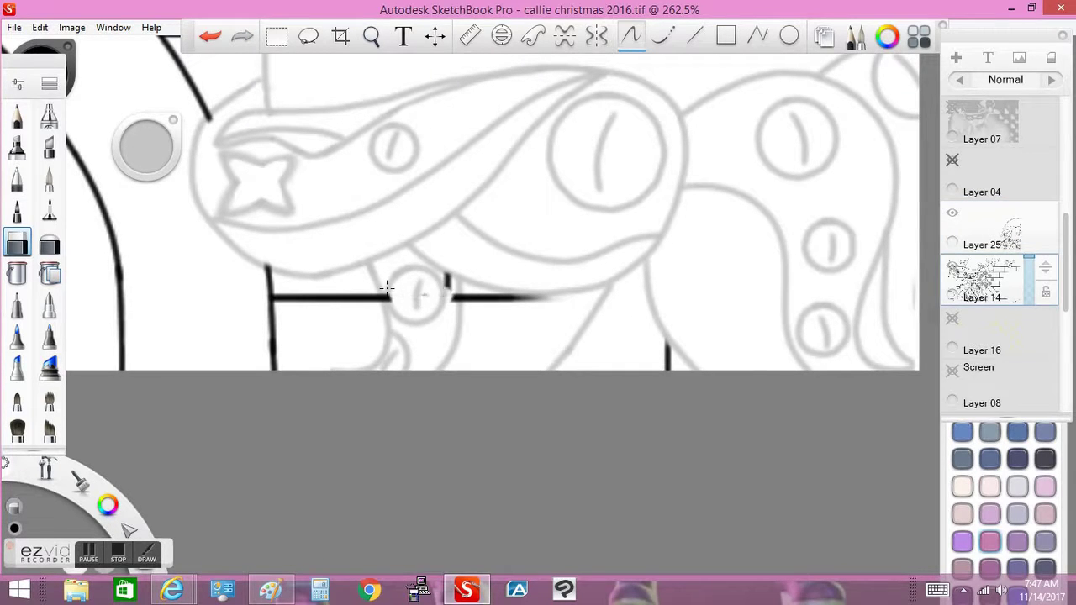
{"action": "mouse_move", "coordinate": [433, 302]}
{"action": "left_mouse_down"}
{"action": "mouse_move", "coordinate": [555, 294]}
{"action": "mouse_move", "coordinate": [389, 277]}
{"action": "mouse_move", "coordinate": [413, 272]}
{"action": "mouse_move", "coordinate": [373, 283]}
{"action": "mouse_move", "coordinate": [418, 339]}
{"action": "mouse_move", "coordinate": [409, 284]}
{"action": "mouse_move", "coordinate": [395, 302]}
{"action": "mouse_move", "coordinate": [973, 216]}
{"action": "left_mouse_up"}
{"action": "key", "text": "space"}
{"action": "left_click", "coordinate": [972, 219]}
{"action": "key", "text": "Down"}
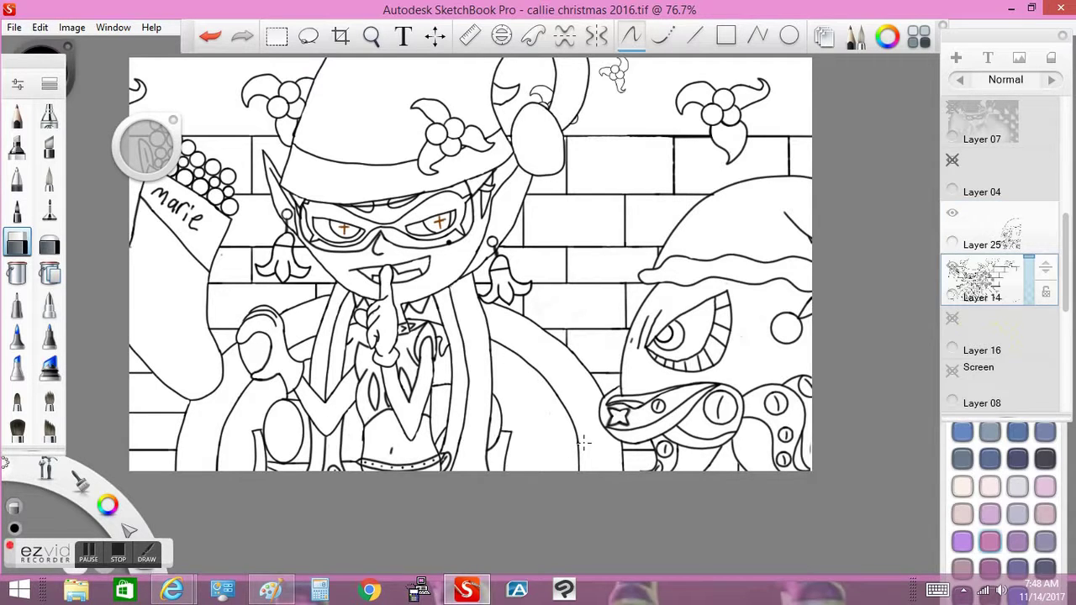
Move the floating brush puck clear of the stocking's berries and check the whole drawing.
{"action": "left_click_drag", "start_coordinate": [148, 122], "coordinate": [84, 84]}
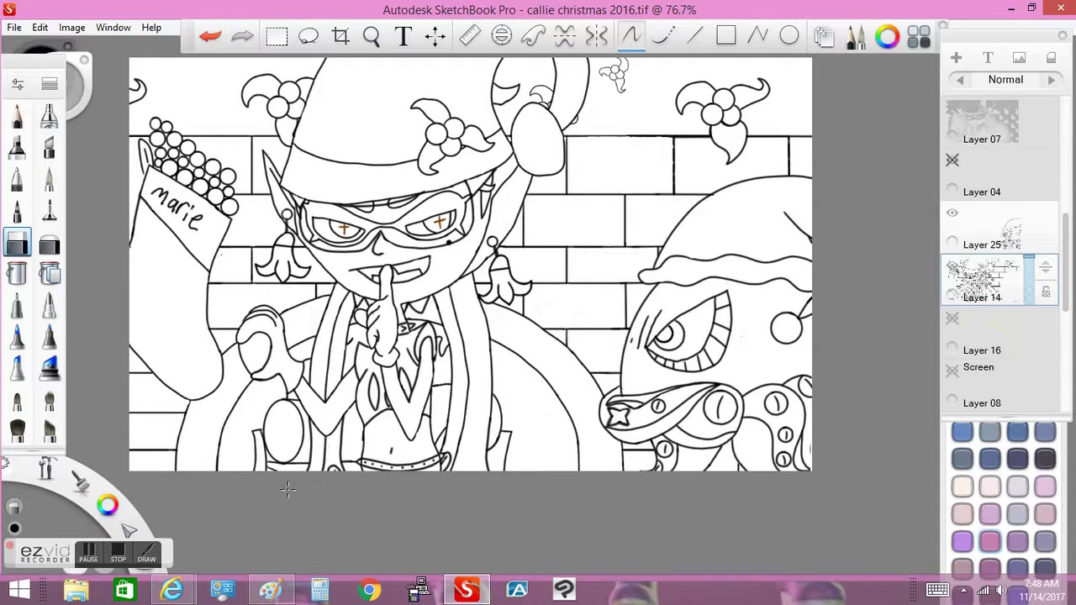
{"action": "mouse_move", "coordinate": [409, 362]}
{"action": "left_mouse_down"}
{"action": "mouse_move", "coordinate": [440, 257]}
{"action": "mouse_move", "coordinate": [439, 307]}
{"action": "left_mouse_up"}
{"action": "left_click", "coordinate": [17, 178]}
{"action": "key", "text": "ctrl+z"}
{"action": "mouse_move", "coordinate": [428, 212]}
{"action": "left_mouse_down"}
{"action": "mouse_move", "coordinate": [486, 253]}
{"action": "mouse_move", "coordinate": [512, 296]}
{"action": "left_mouse_up"}
{"action": "key", "text": "space"}
{"action": "mouse_move", "coordinate": [428, 276]}
{"action": "left_mouse_down"}
{"action": "mouse_move", "coordinate": [427, 292]}
{"action": "mouse_move", "coordinate": [495, 277]}
{"action": "left_mouse_up"}
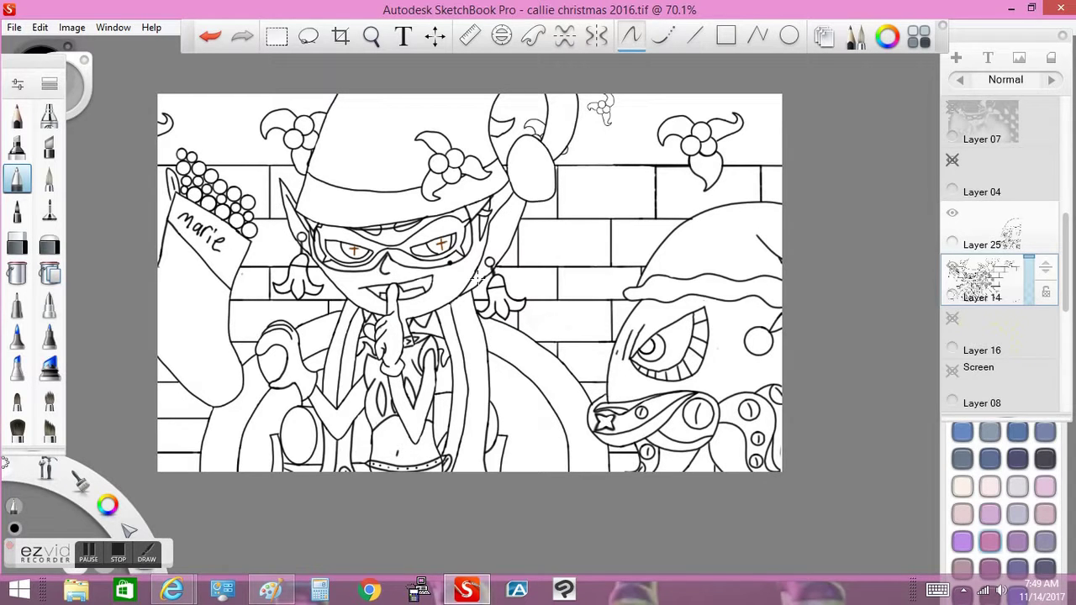
{"action": "left_click", "coordinate": [371, 35]}
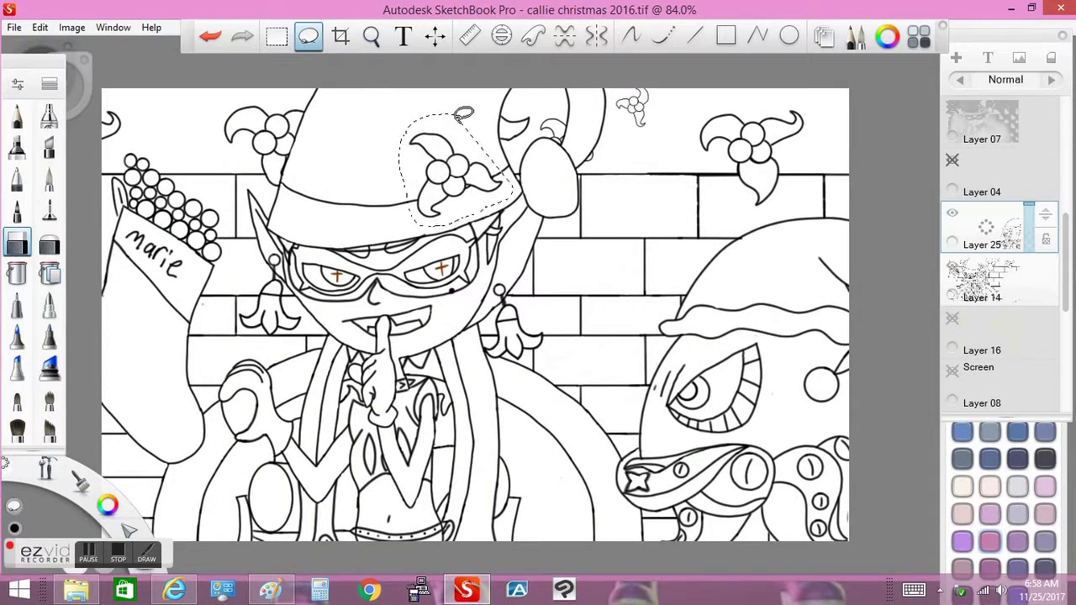
Copy the lassoed holly from the elf's hat and place the copy on the brim of Octavio's Santa hat.
{"action": "left_click", "coordinate": [39, 26]}
{"action": "left_click", "coordinate": [36, 101]}
{"action": "left_click", "coordinate": [40, 27]}
{"action": "left_click", "coordinate": [41, 121]}
{"action": "left_click", "coordinate": [40, 27]}
{"action": "left_click", "coordinate": [61, 138]}
{"action": "left_click_drag", "start_coordinate": [749, 230], "coordinate": [758, 252]}
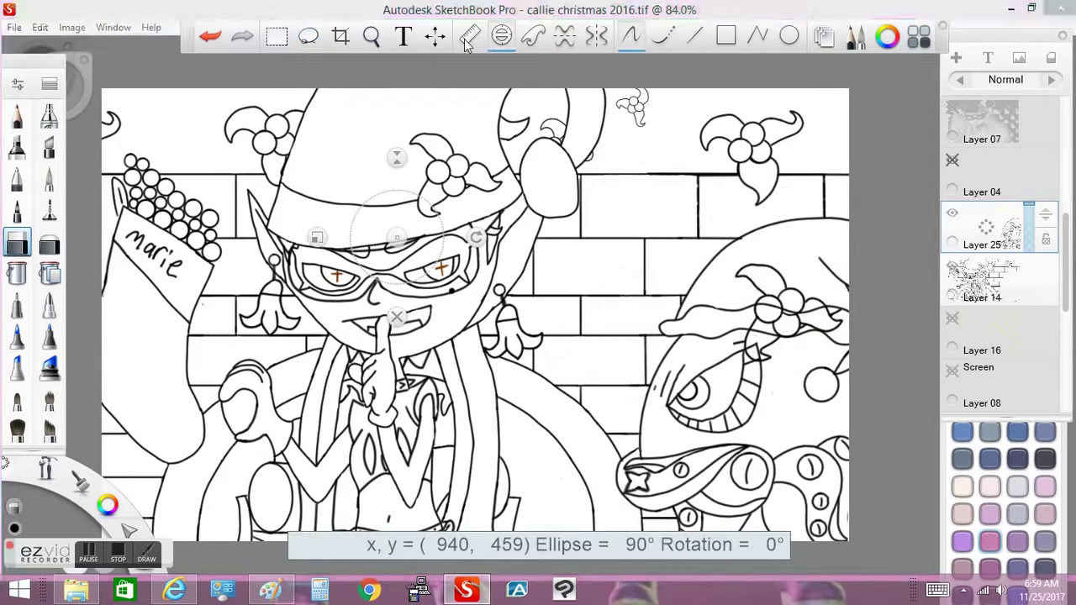
Hide Layer 14 and erase the hat-brim lines running through the new holly's berries and right leaf on Layer 25.
{"action": "scroll", "coordinate": [854, 328], "scroll_direction": "up", "scroll_amount": 5}
{"action": "left_click", "coordinate": [952, 266]}
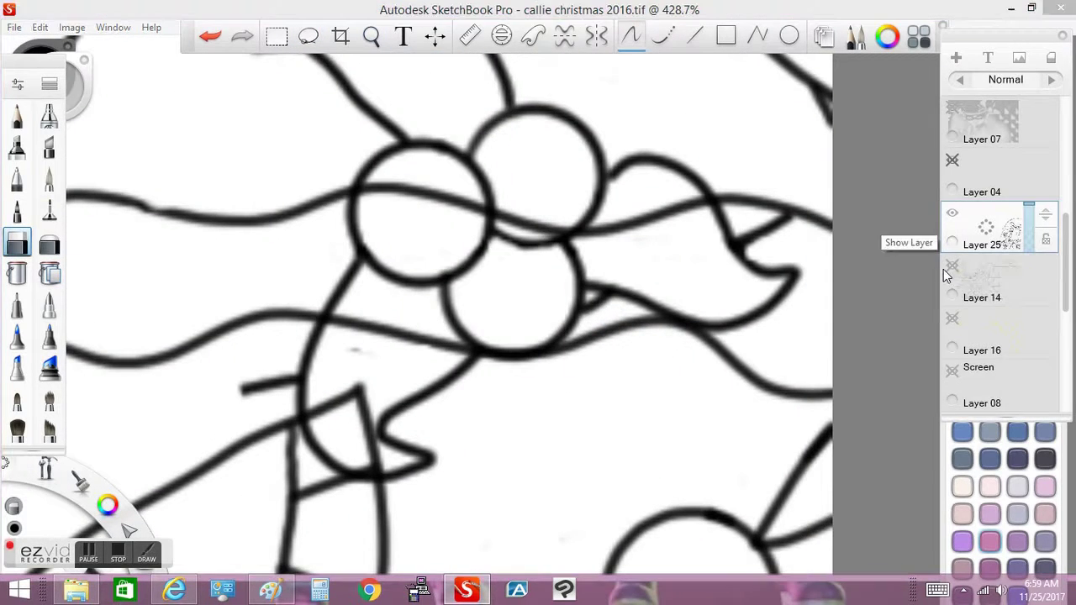
{"action": "left_click_drag", "start_coordinate": [474, 198], "coordinate": [385, 186]}
{"action": "left_click_drag", "start_coordinate": [587, 242], "coordinate": [613, 221]}
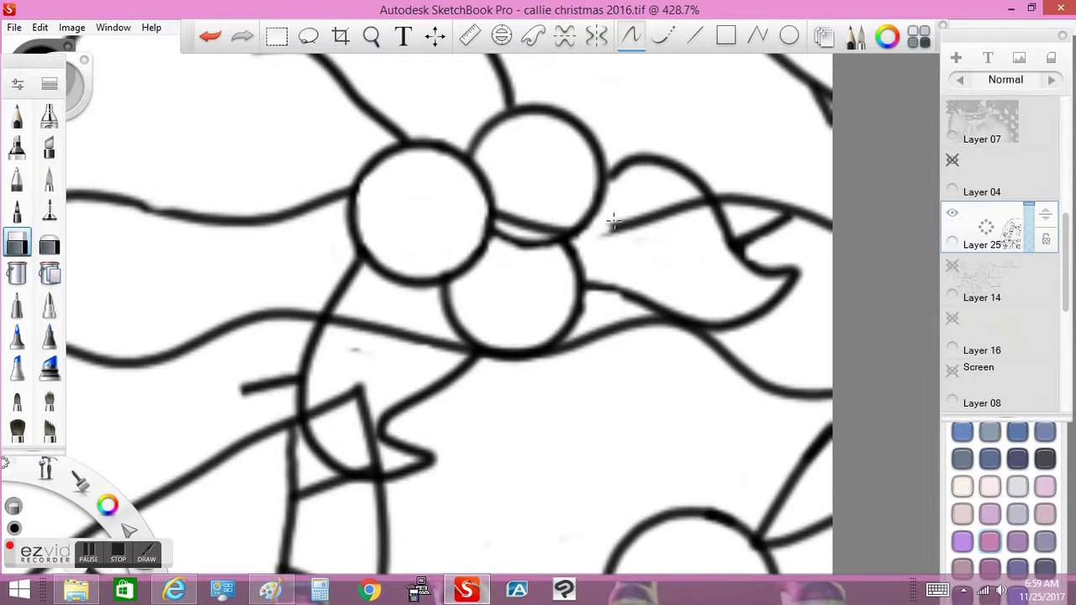
{"action": "left_click_drag", "start_coordinate": [690, 205], "coordinate": [609, 228]}
{"action": "mouse_move", "coordinate": [793, 226]}
{"action": "left_mouse_down"}
{"action": "mouse_move", "coordinate": [739, 239]}
{"action": "mouse_move", "coordinate": [774, 241]}
{"action": "left_mouse_up"}
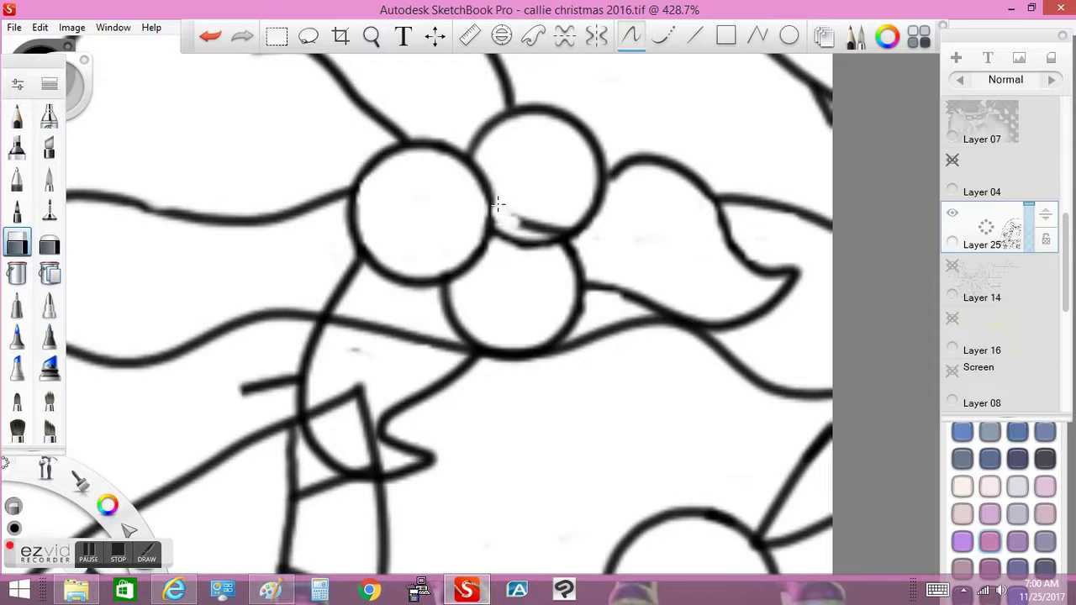
Erase the brim and eye lines inside the lower-left leaf of Octavio's hat holly, plus the leftover line between its berries.
{"action": "left_click_drag", "start_coordinate": [281, 372], "coordinate": [240, 389]}
{"action": "left_click_drag", "start_coordinate": [376, 465], "coordinate": [360, 390]}
{"action": "left_click_drag", "start_coordinate": [330, 316], "coordinate": [452, 334]}
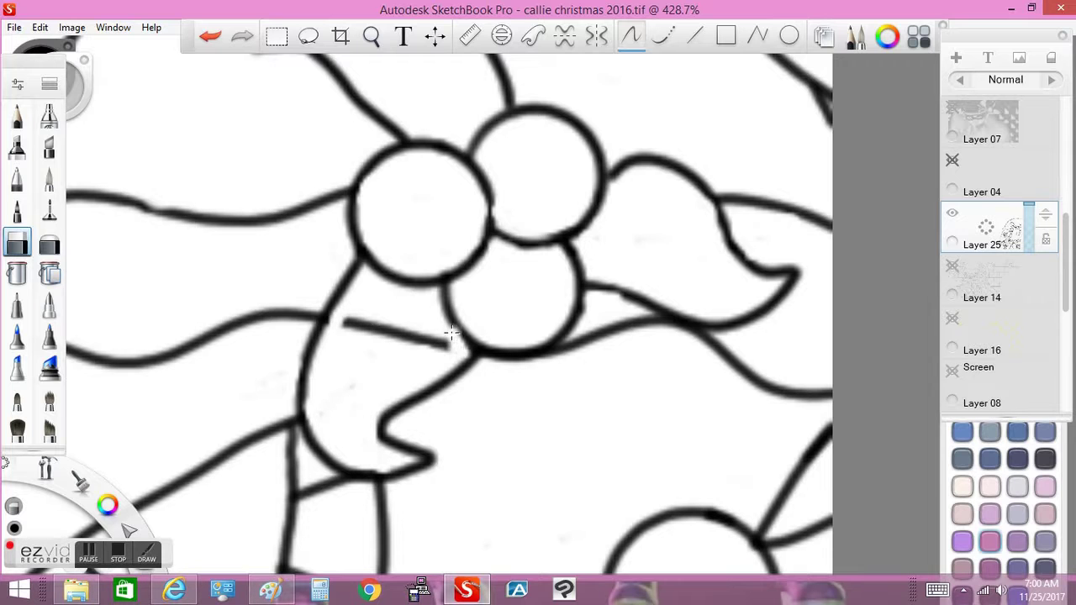
{"action": "left_click", "coordinate": [371, 35]}
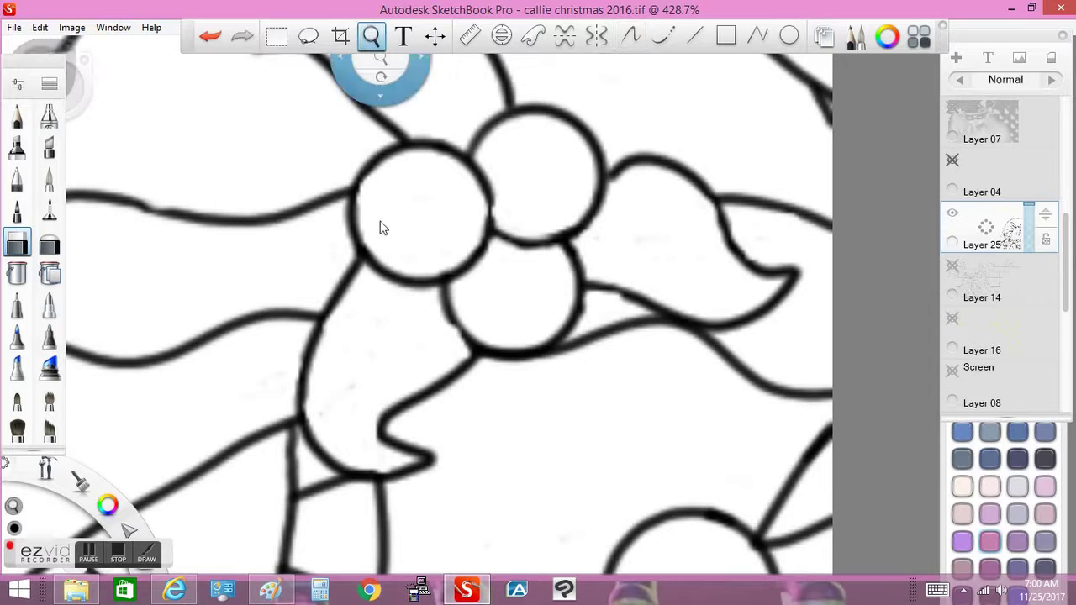
{"action": "mouse_move", "coordinate": [429, 202]}
{"action": "left_mouse_down"}
{"action": "mouse_move", "coordinate": [146, 291]}
{"action": "mouse_move", "coordinate": [261, 382]}
{"action": "left_mouse_up"}
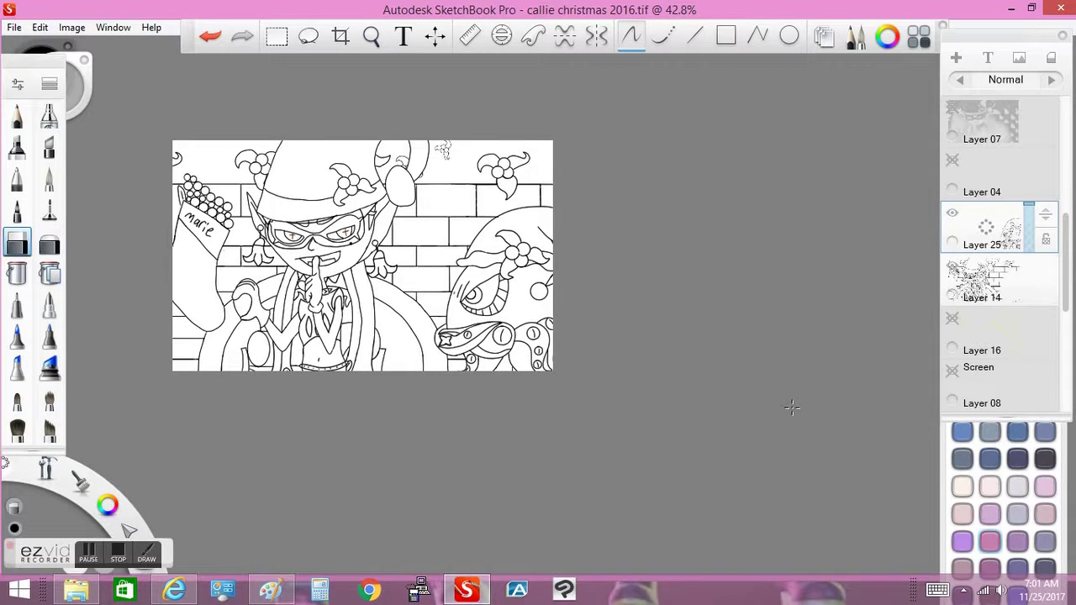